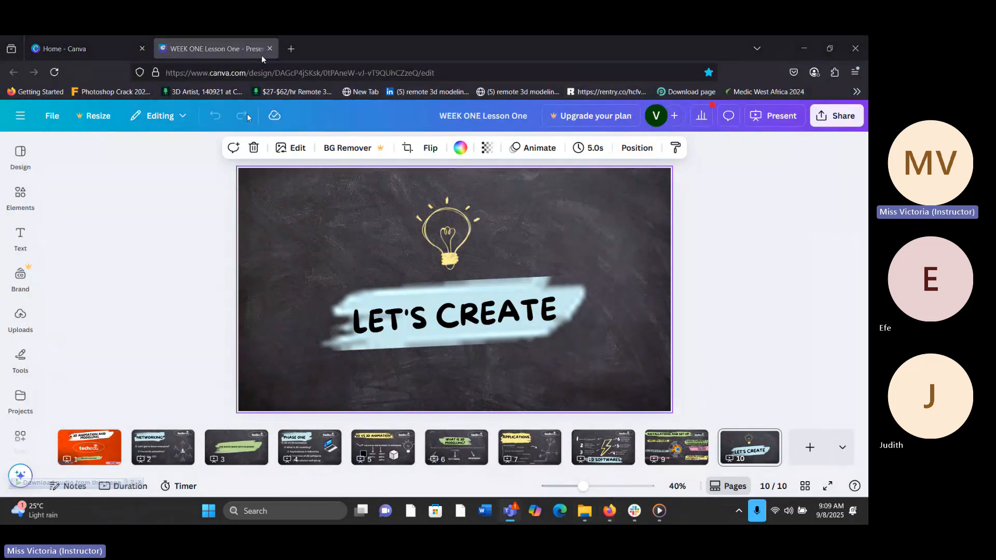
- Open a new browser tab, check the 3D MODELLING AND ANIMATION meeting window in Teams, and return to the browser
click(293, 48)
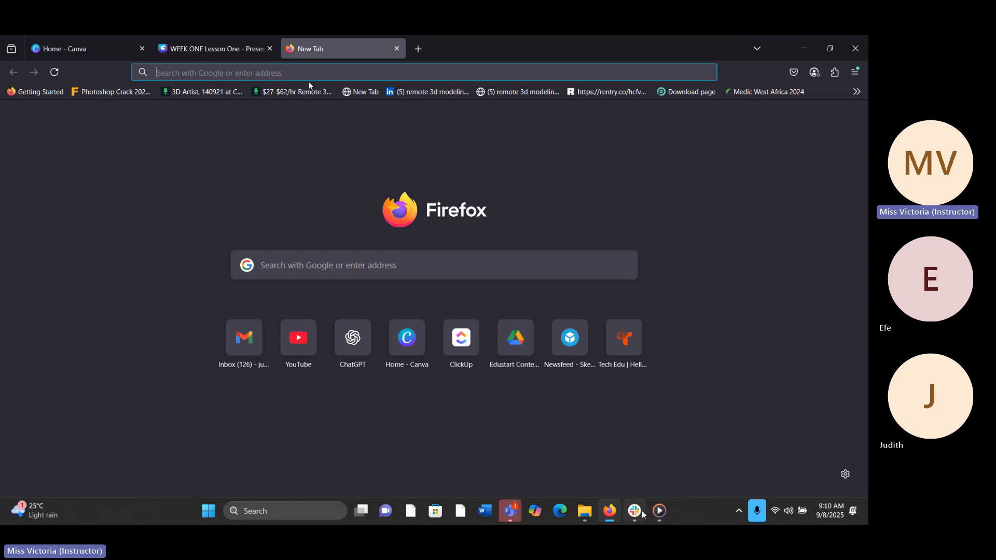
mouse_move(645, 515)
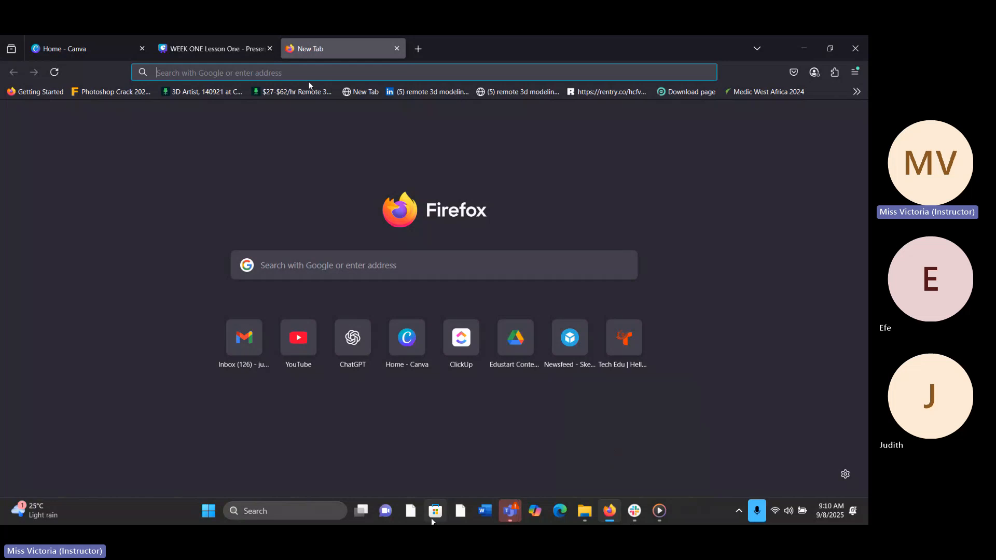
mouse_move(506, 514)
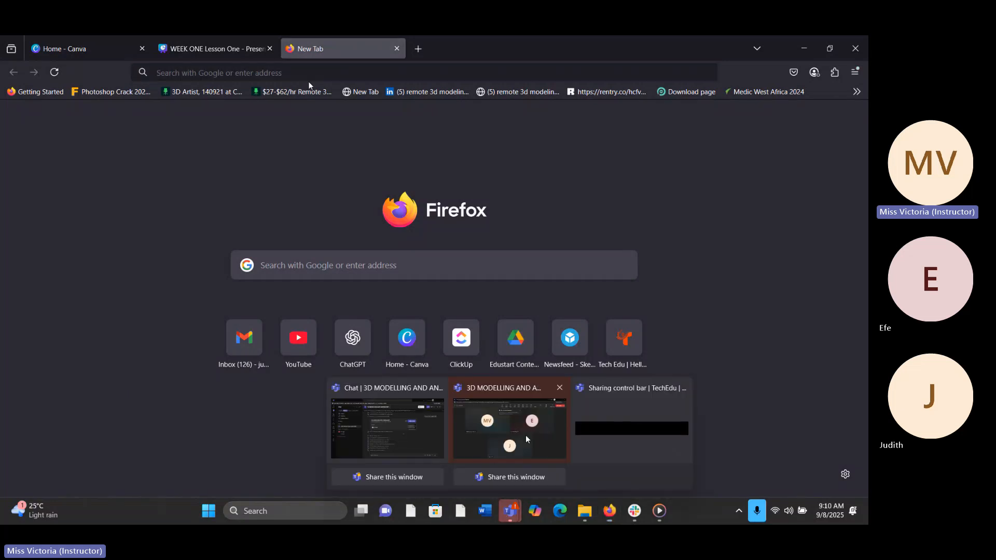
click(510, 428)
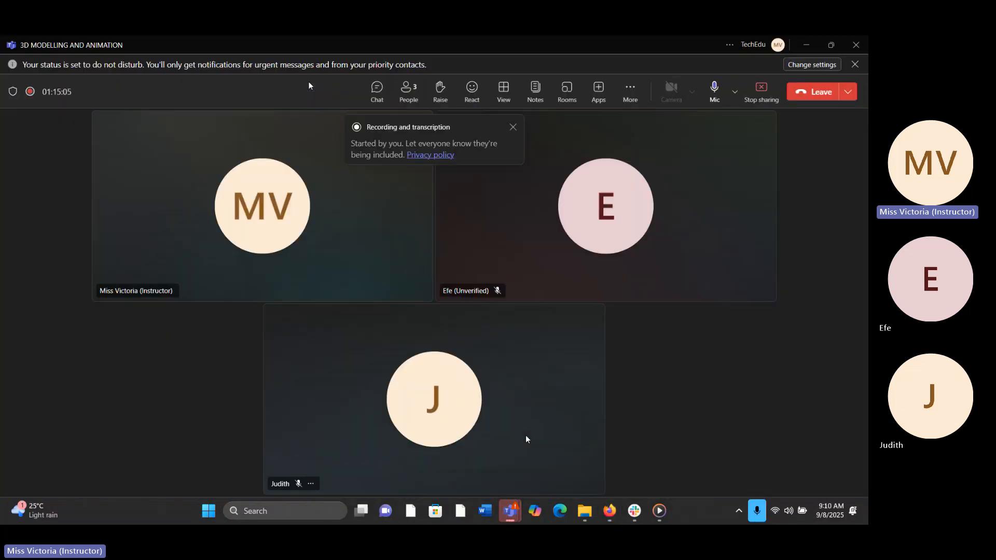
click(801, 45)
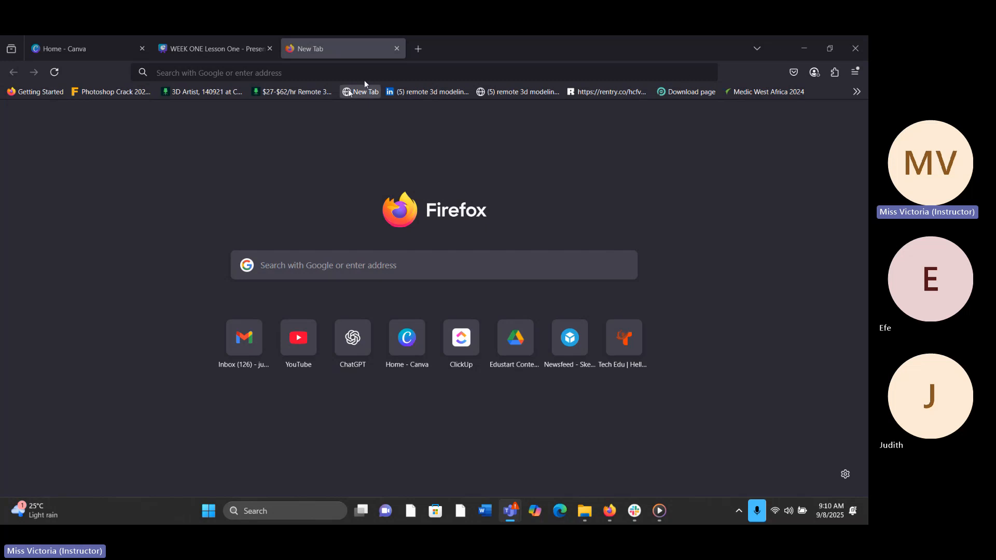
- Go to blender.org in the new tab
click(347, 74)
text(b)
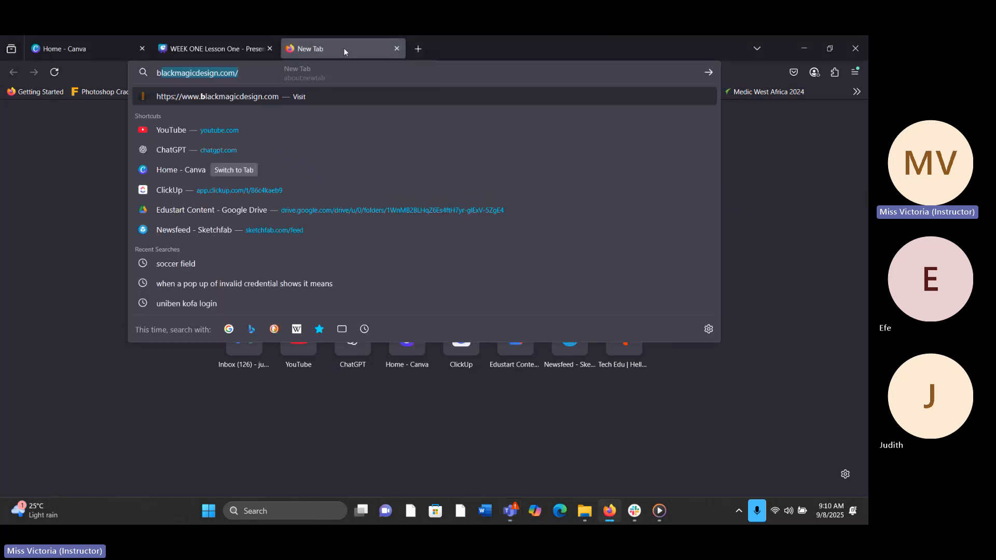
text(lende)
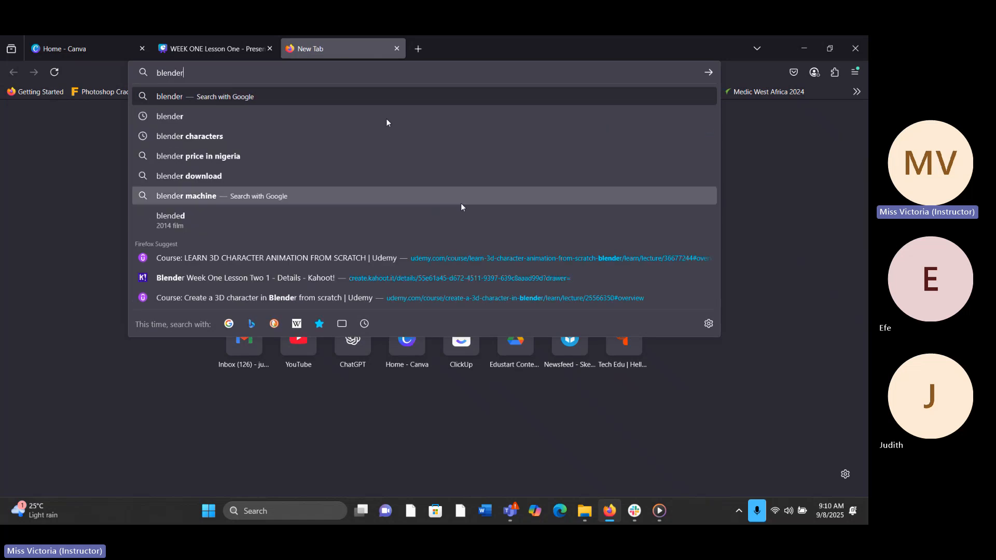
text(r)
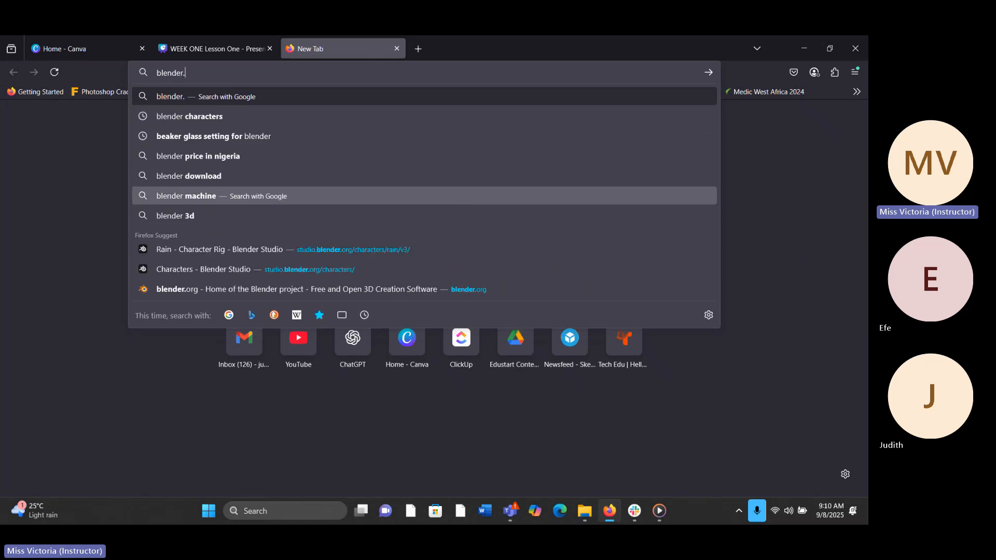
text(.org)
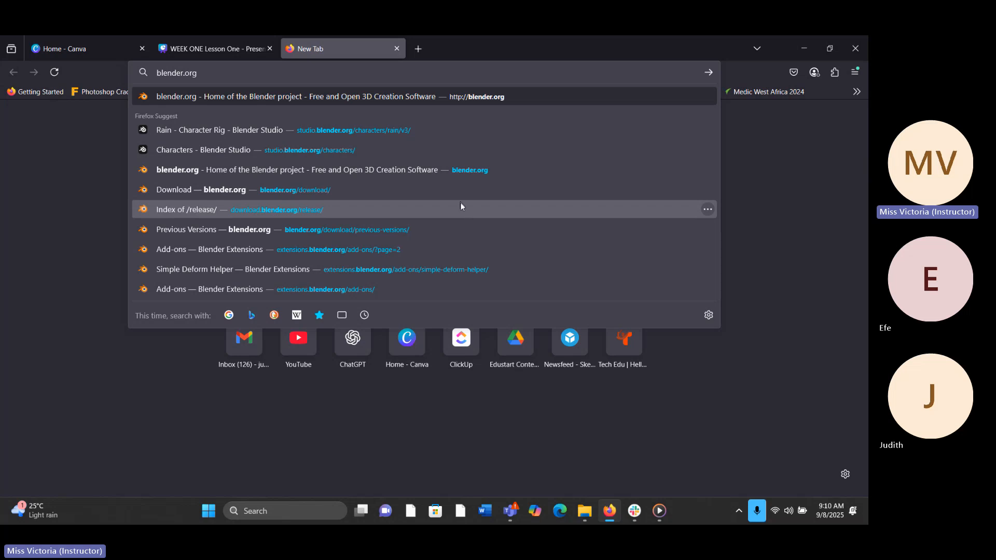
key(Return)
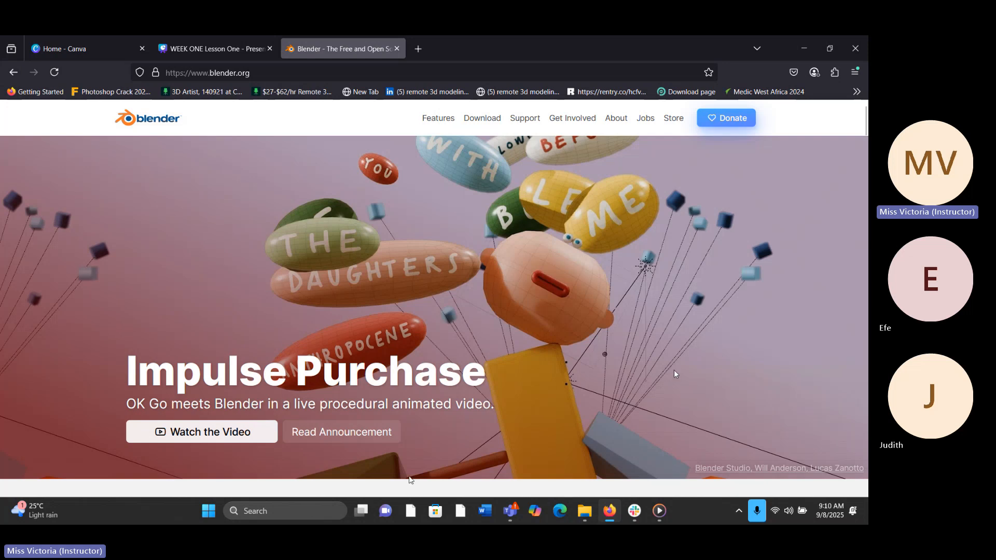
- Look over the Blender homepage, open its download page and review the list of macOS, Linux and other versions
middle_click(632, 283)
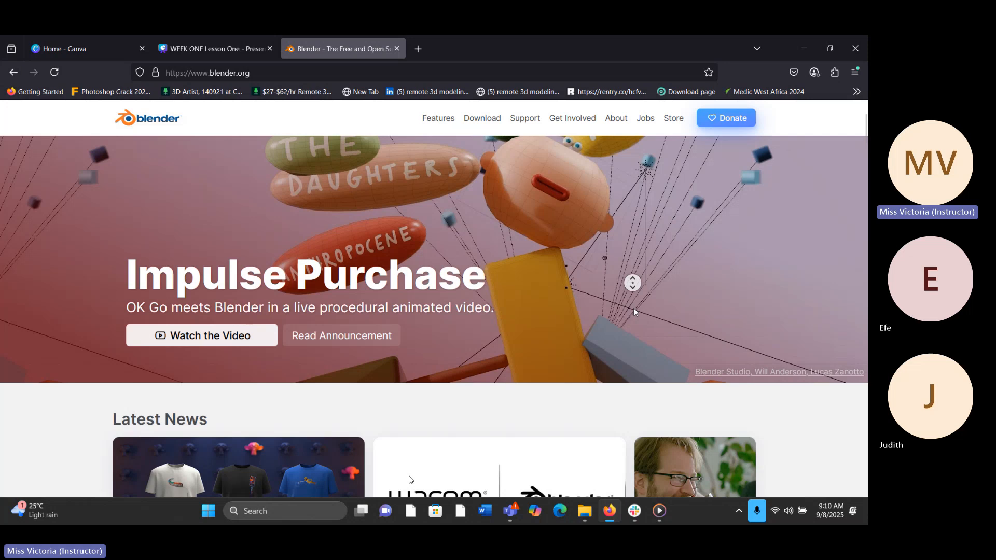
middle_click(634, 307)
middle_click(581, 266)
middle_click(580, 297)
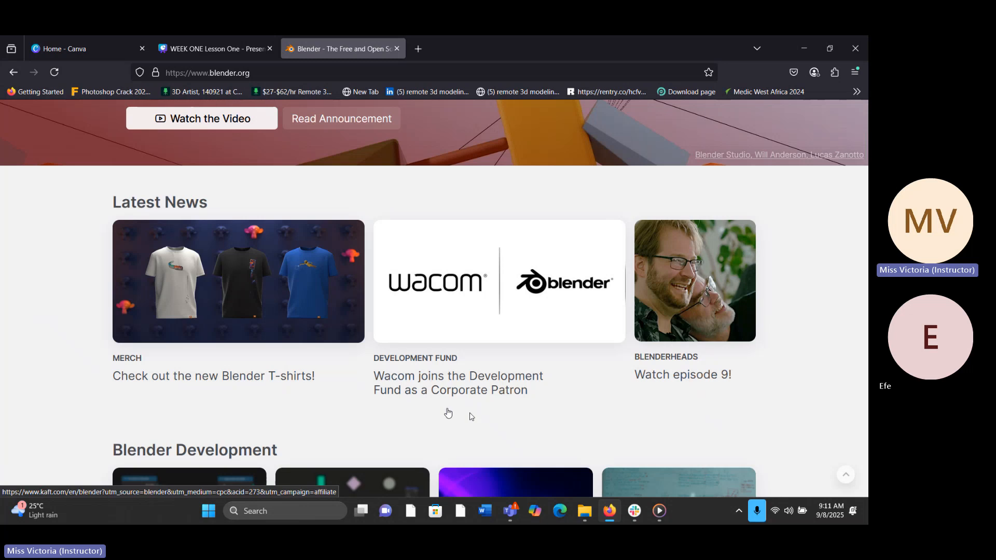
middle_click(635, 200)
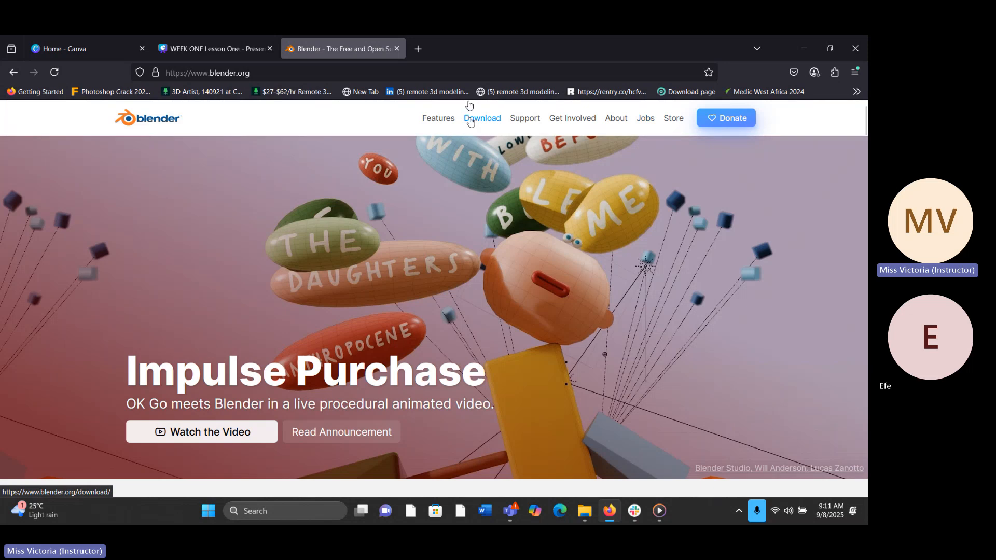
click(471, 121)
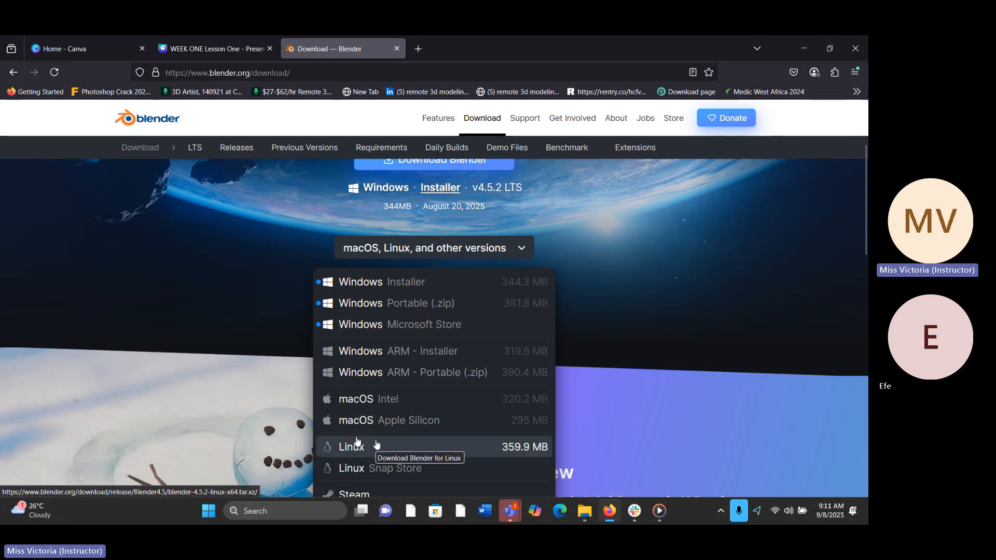
click(614, 289)
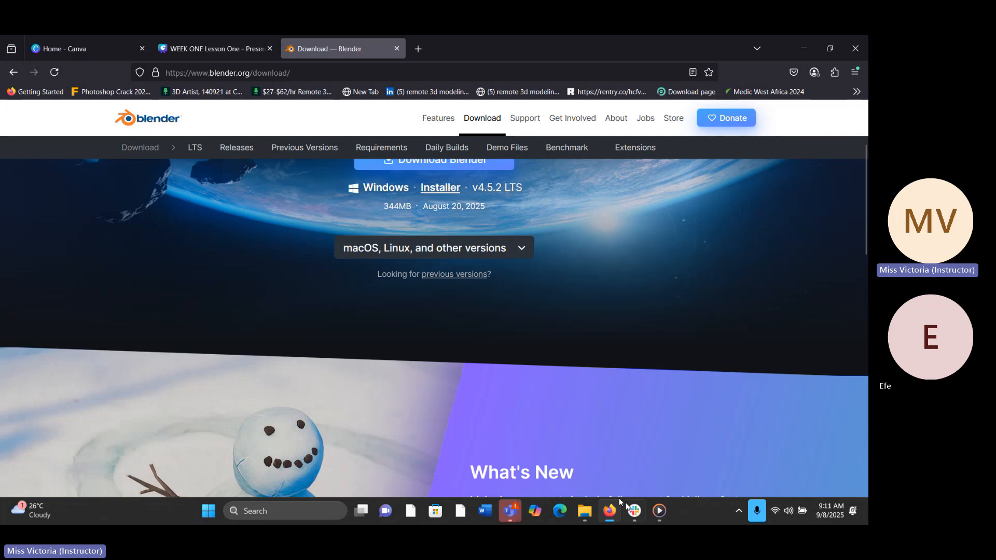
- Open Blender's previous versions page and go to the download index of any Blender release
click(801, 40)
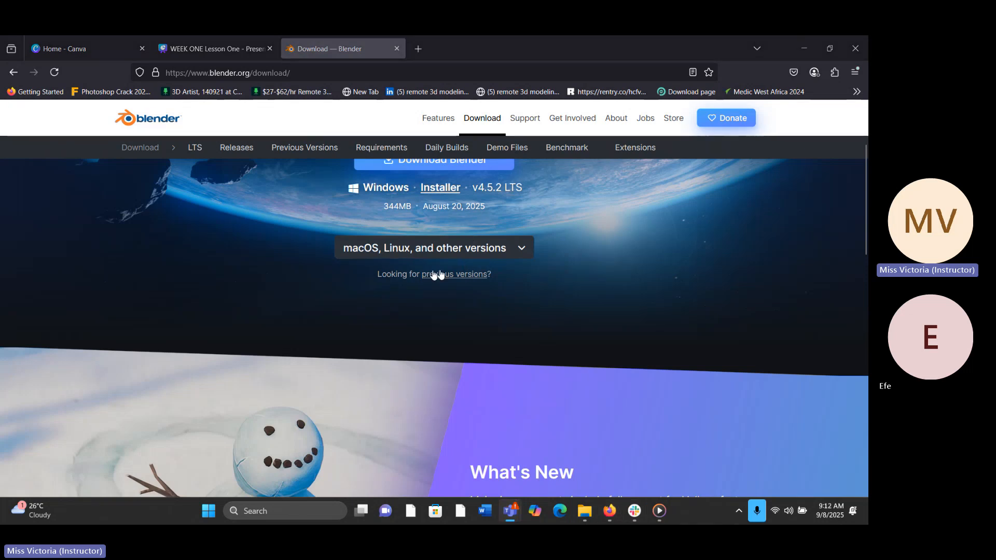
click(457, 274)
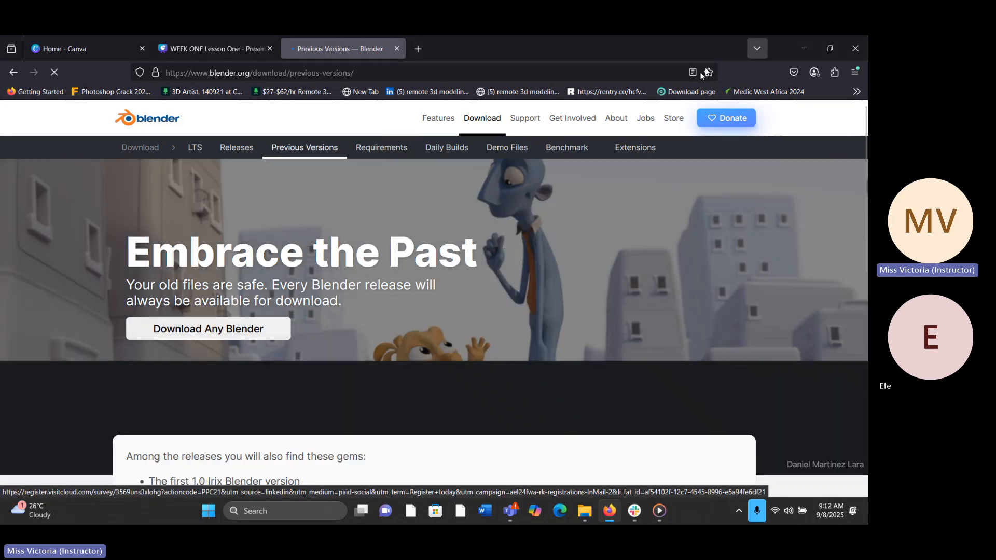
scroll(518, 208, down, 2)
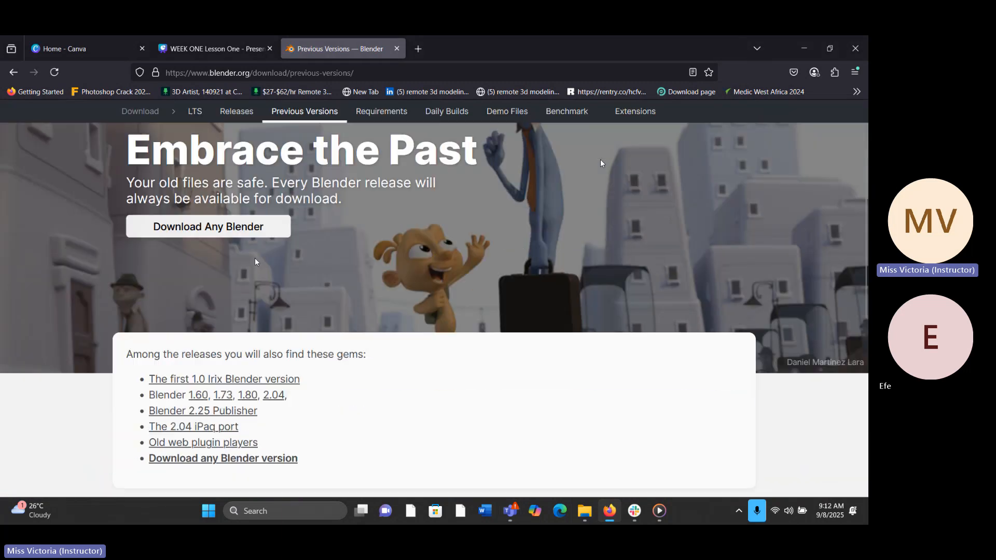
click(176, 230)
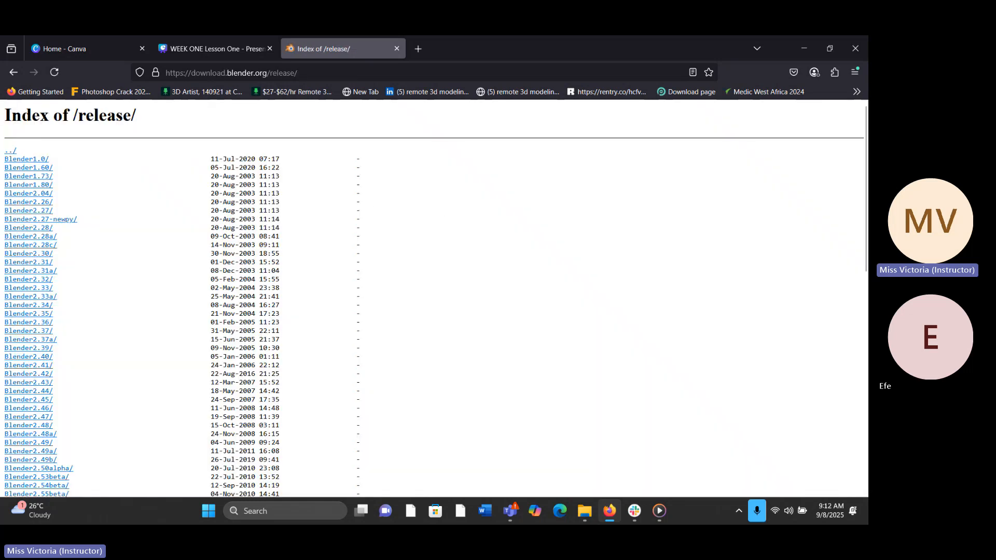
- Browse the release index from the oldest to the newest versions, look into the Blender4.1 folder and return to the index
middle_click(512, 177)
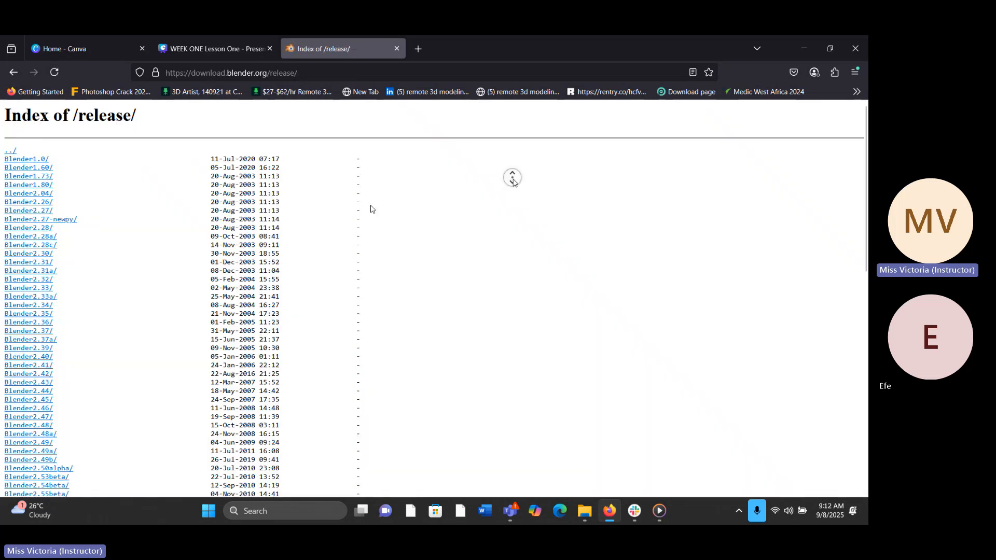
middle_click(506, 248)
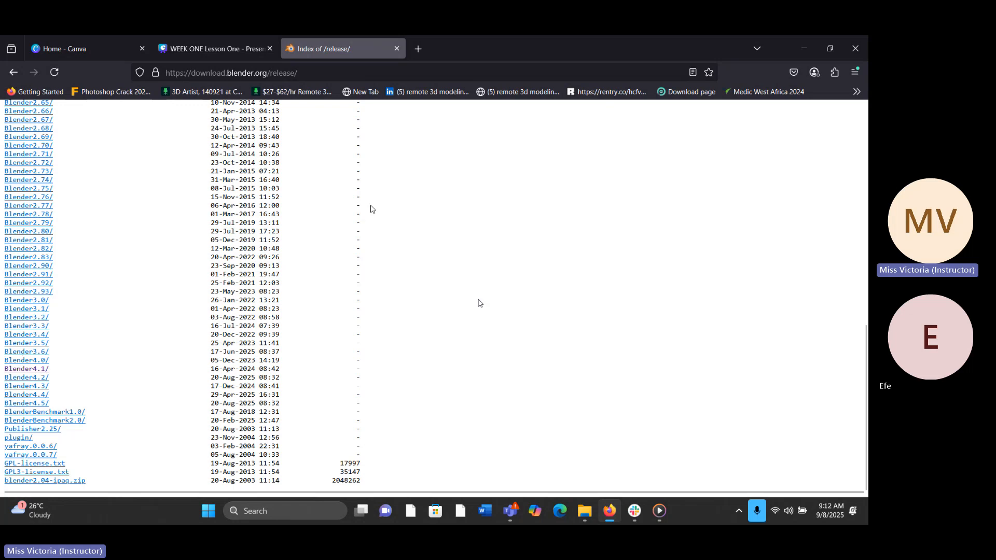
middle_click(483, 366)
middle_click(514, 214)
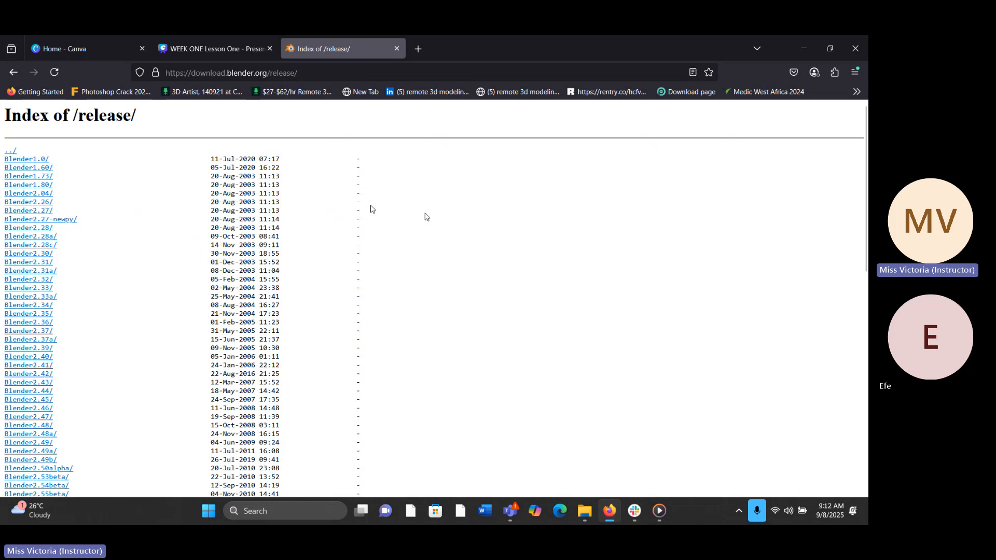
scroll(427, 244, down, 5)
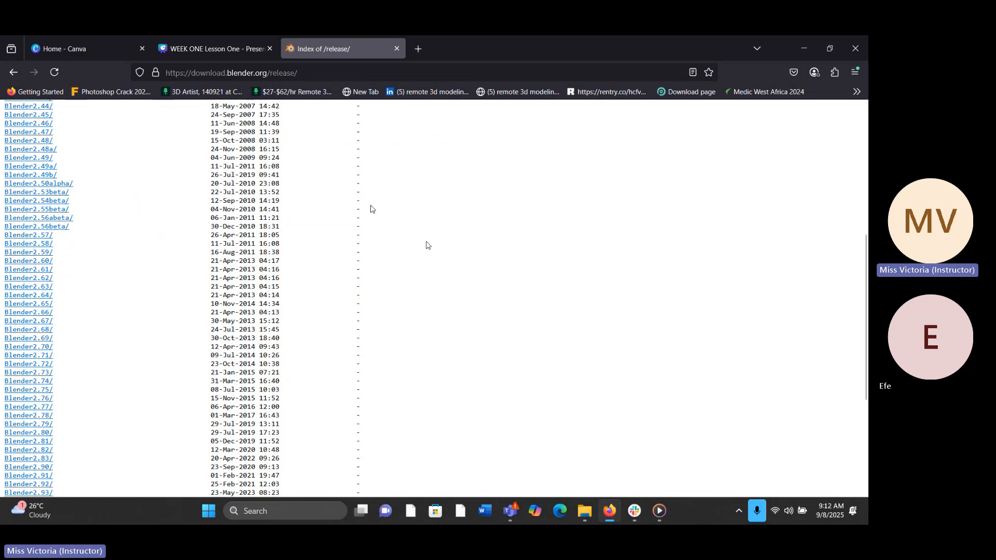
middle_drag(429, 287, 442, 328)
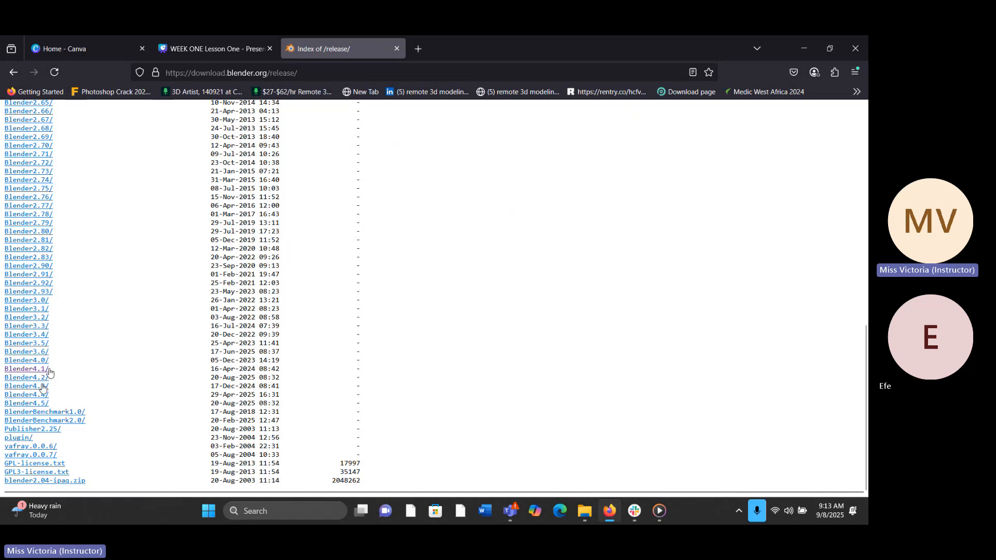
click(14, 370)
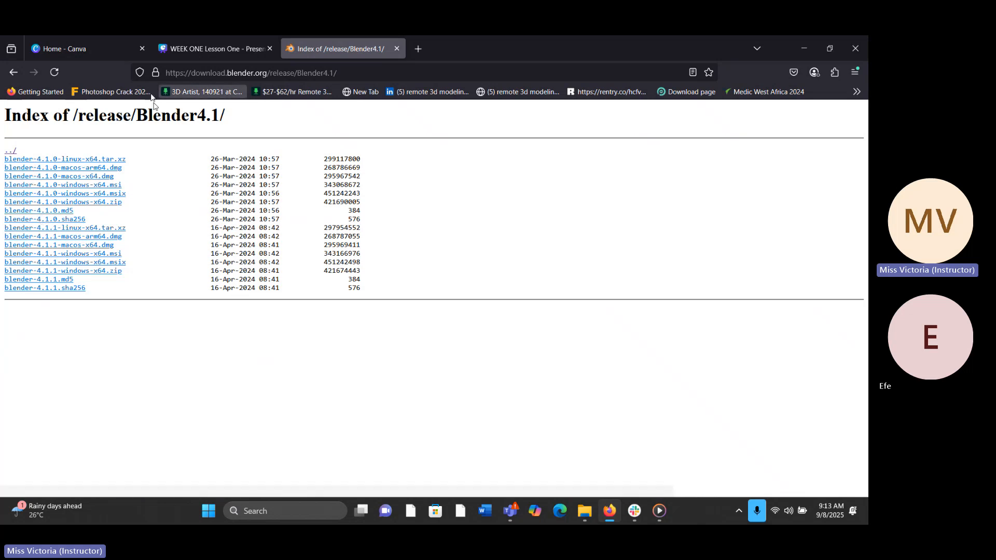
click(13, 78)
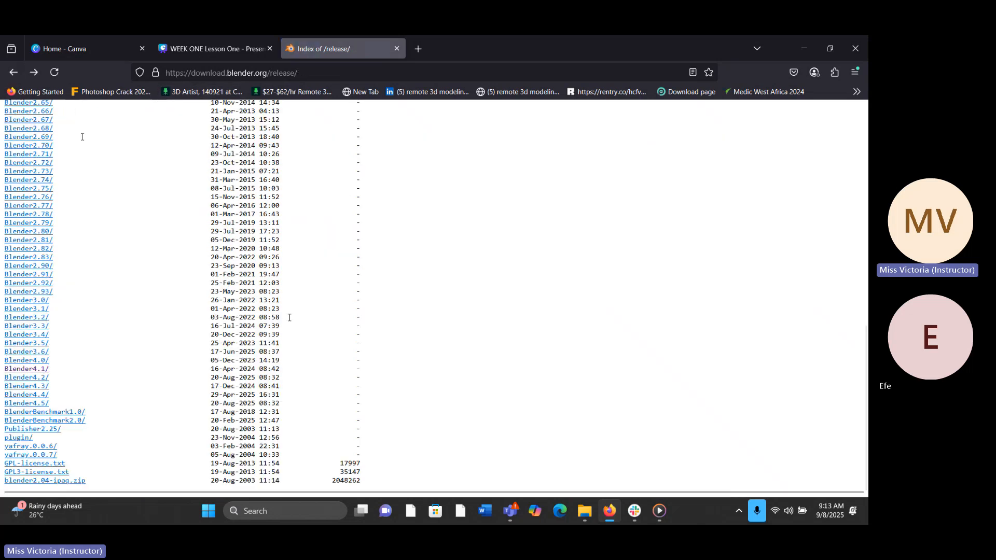
- Open the Blender4.3 release folder and choose the blender-4.3.0-windows-x64.msi installer for download
click(31, 386)
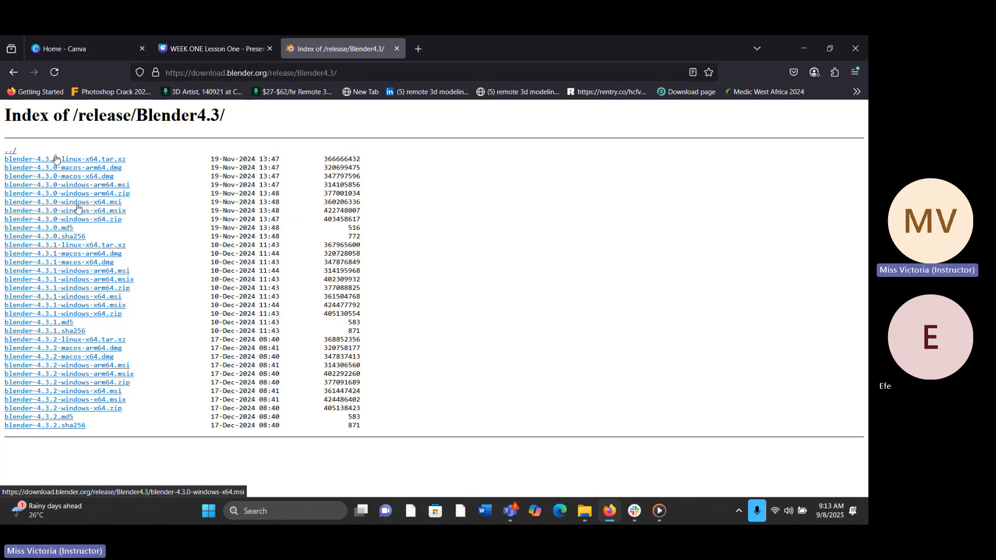
click(42, 205)
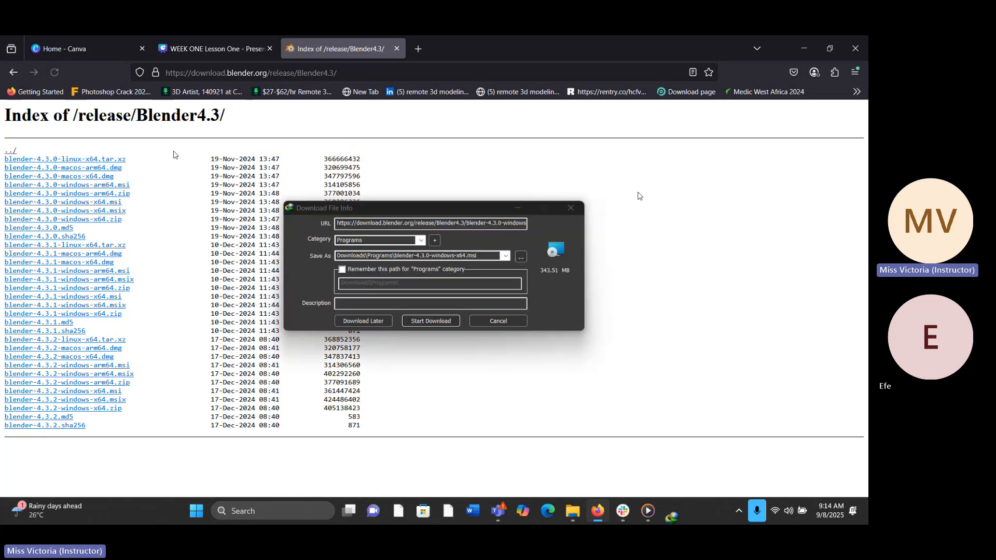
- Set the installer's save location to D:\USER\Documents and start the download
click(521, 258)
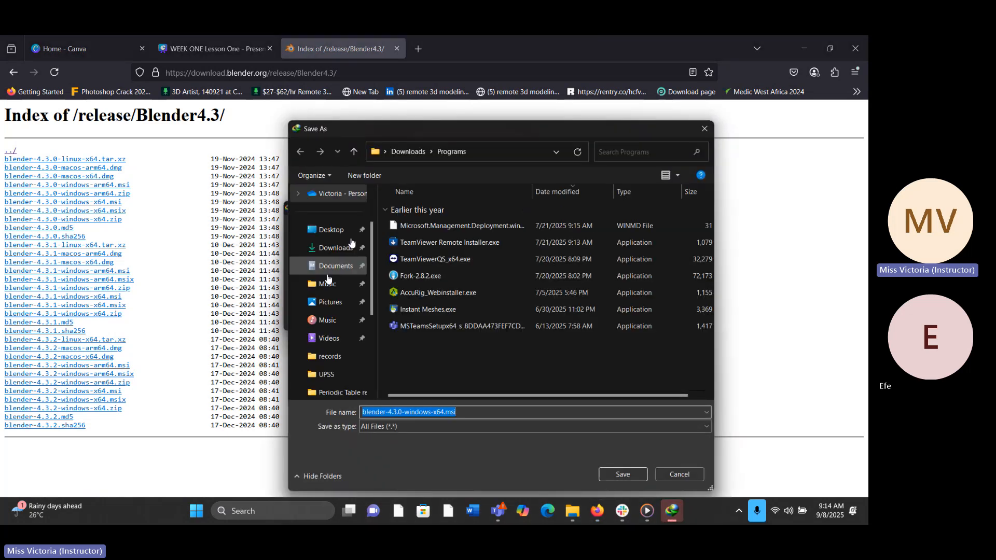
scroll(350, 292, down, 3)
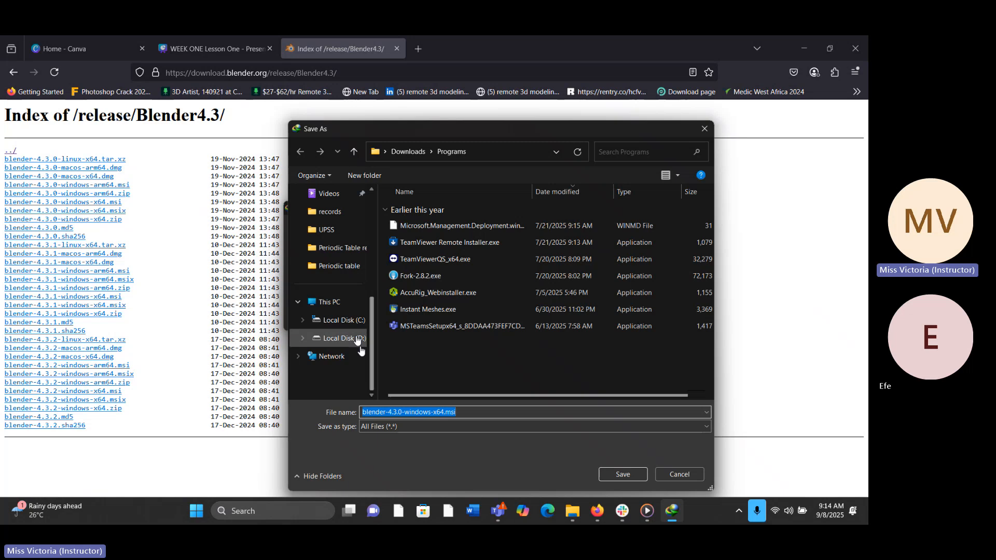
click(358, 339)
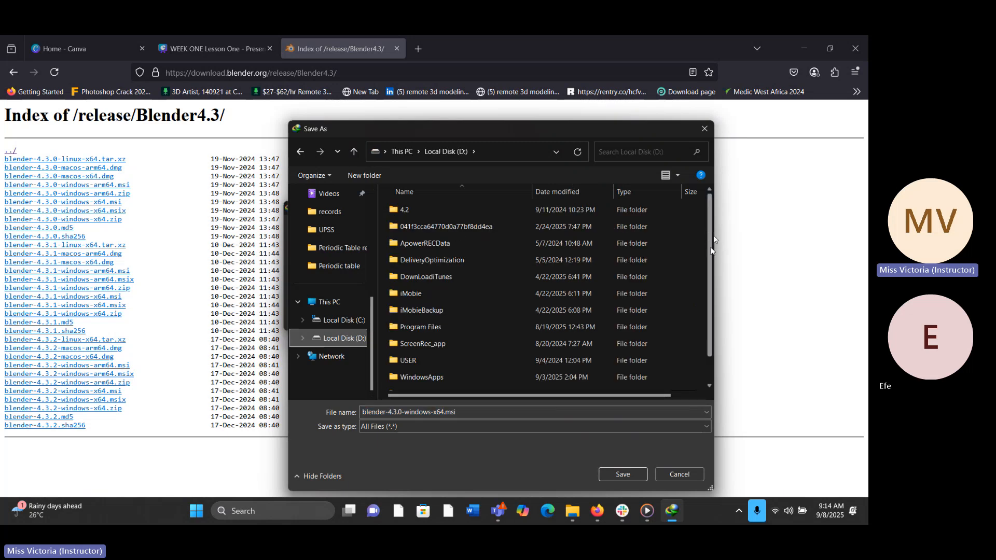
scroll(706, 241, down, 1)
click(524, 336)
double_click(523, 336)
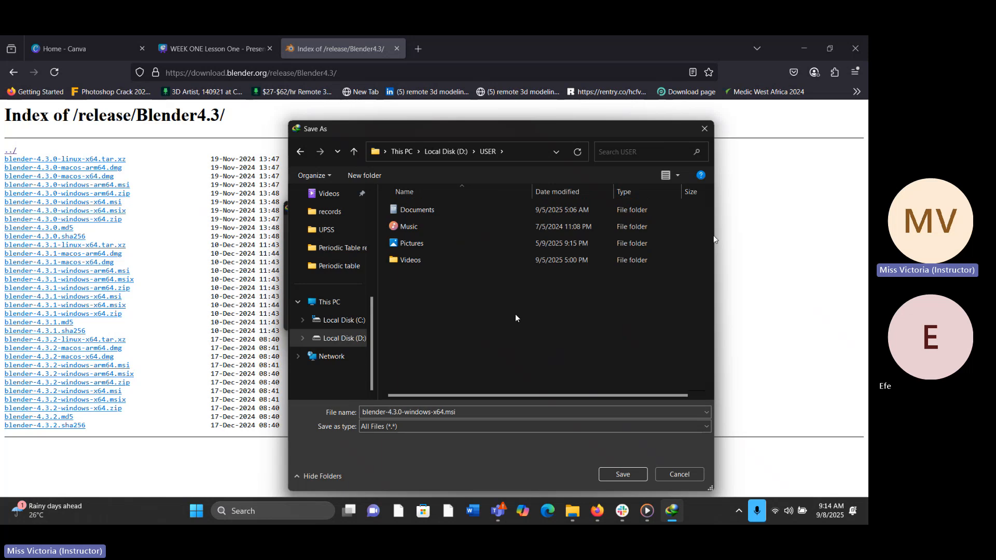
double_click(425, 210)
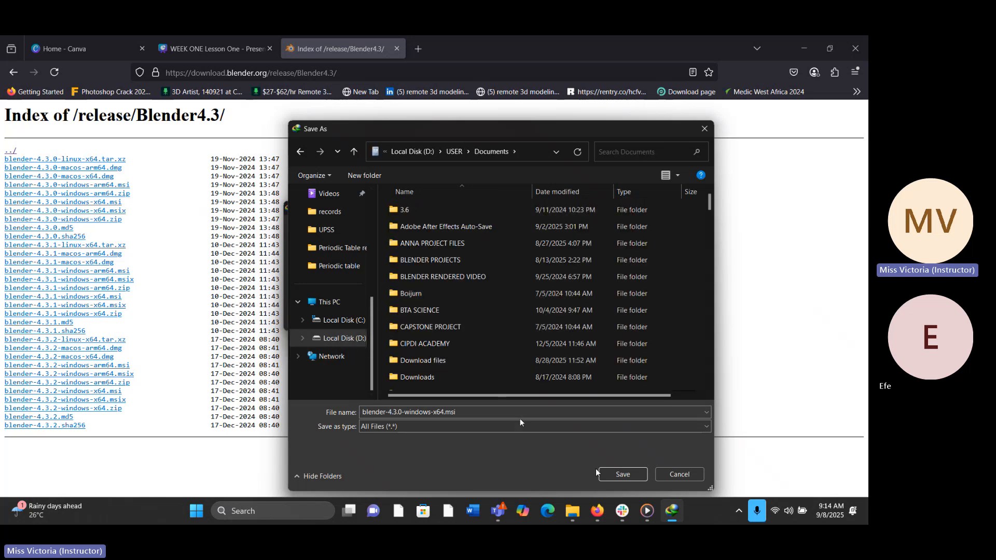
click(611, 475)
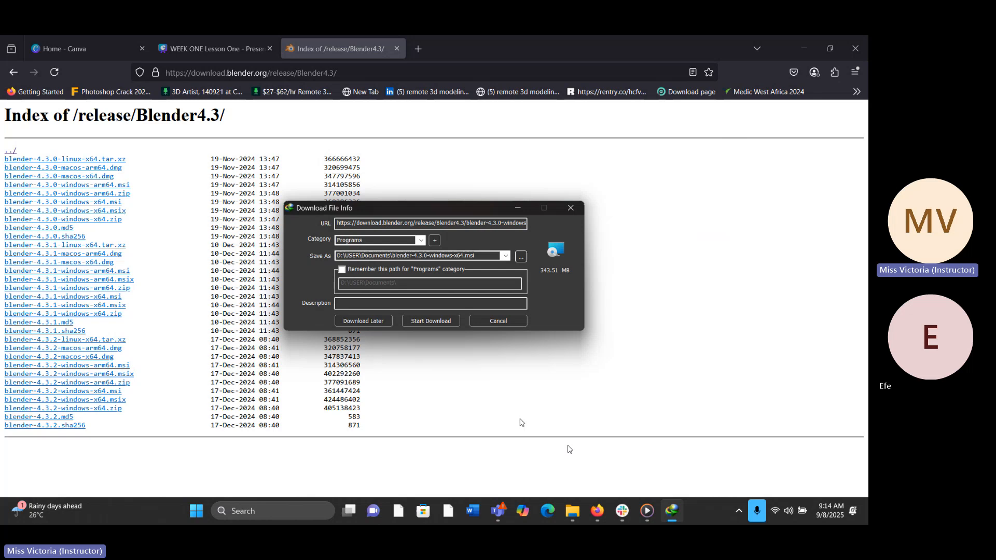
click(435, 320)
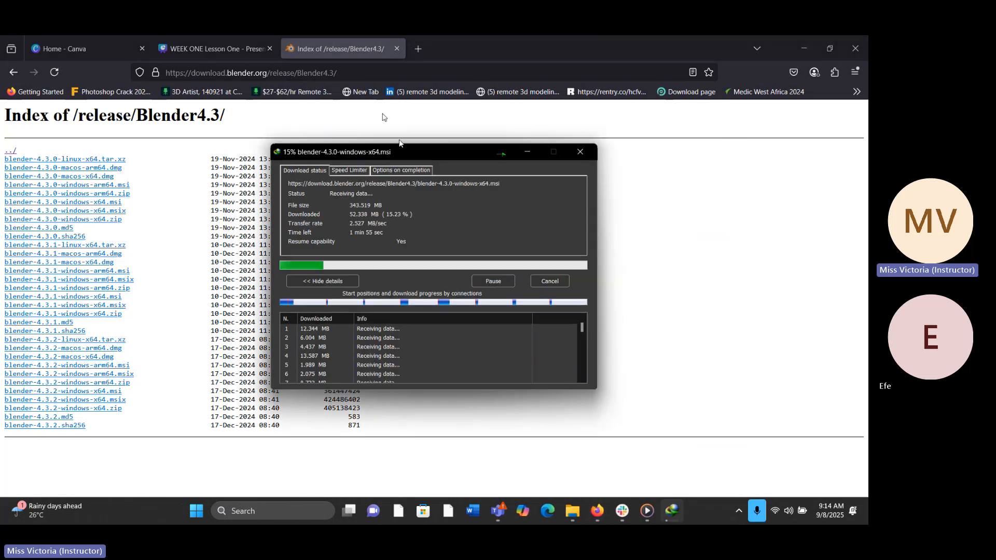
- Minimise the open windows and the download progress to reach the desktop, and launch Blender 4.2 with its splash screen dismissed
drag(387, 151, 373, 285)
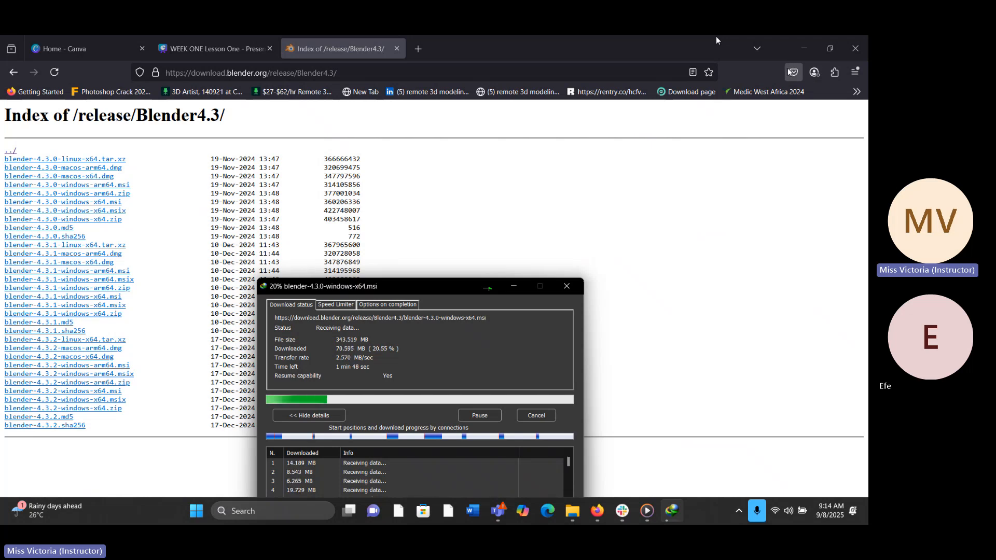
click(856, 72)
click(687, 170)
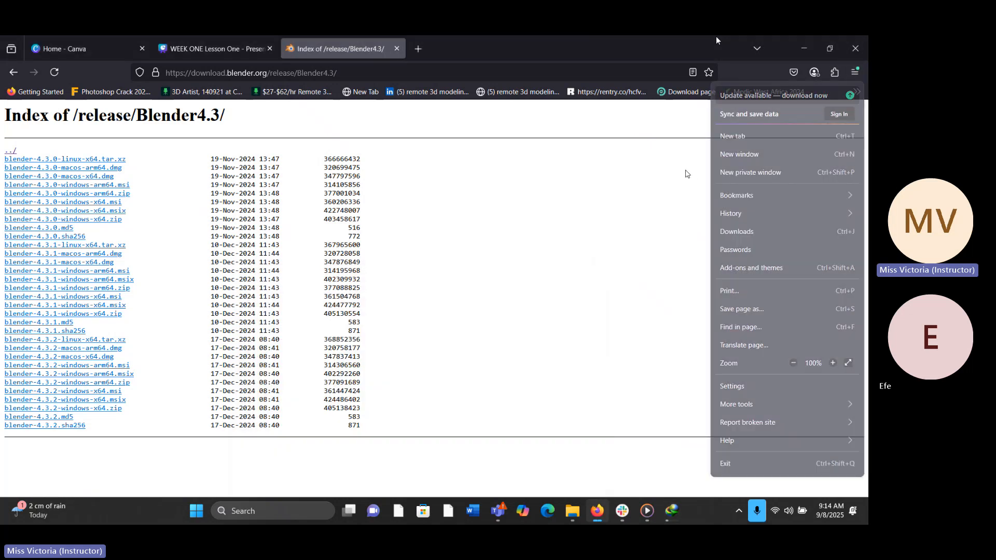
click(805, 46)
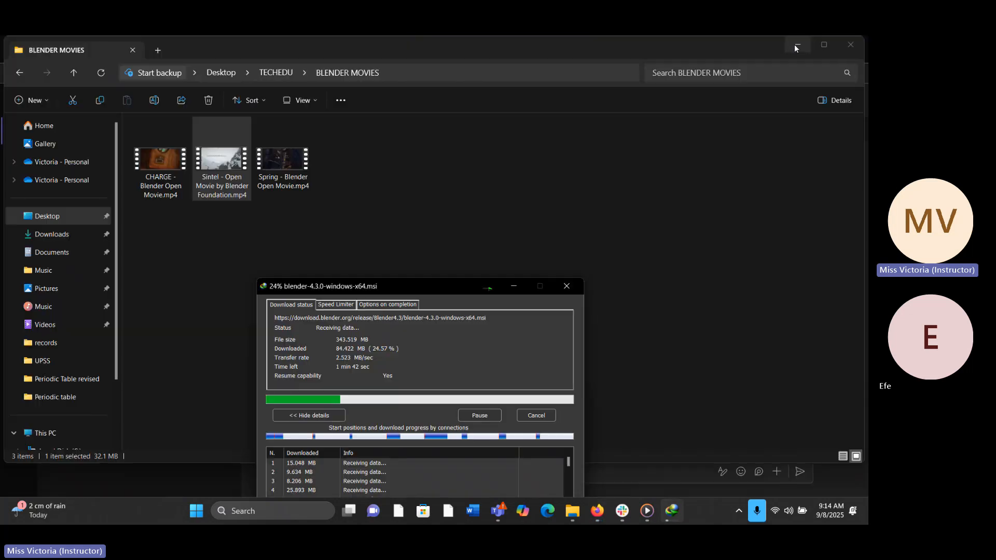
click(795, 46)
click(792, 47)
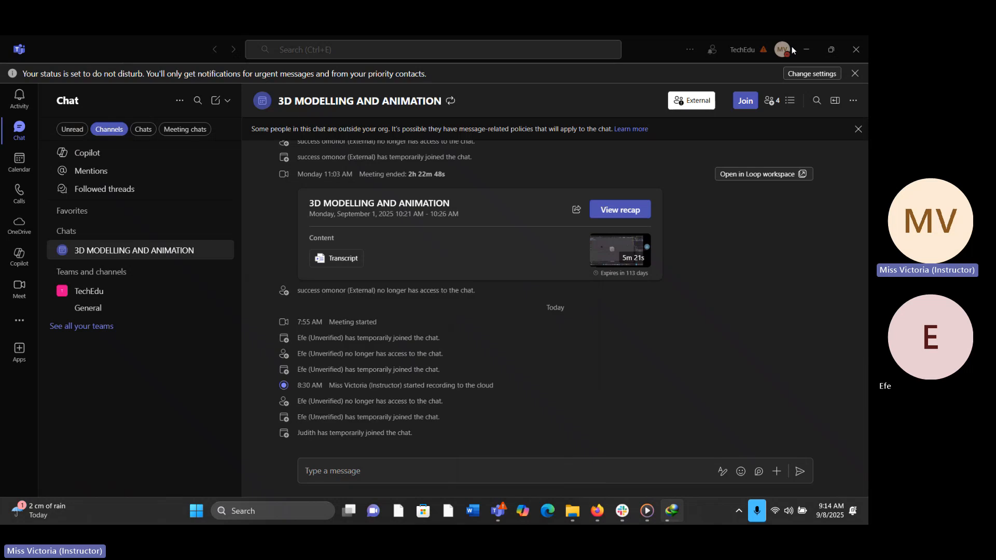
click(800, 47)
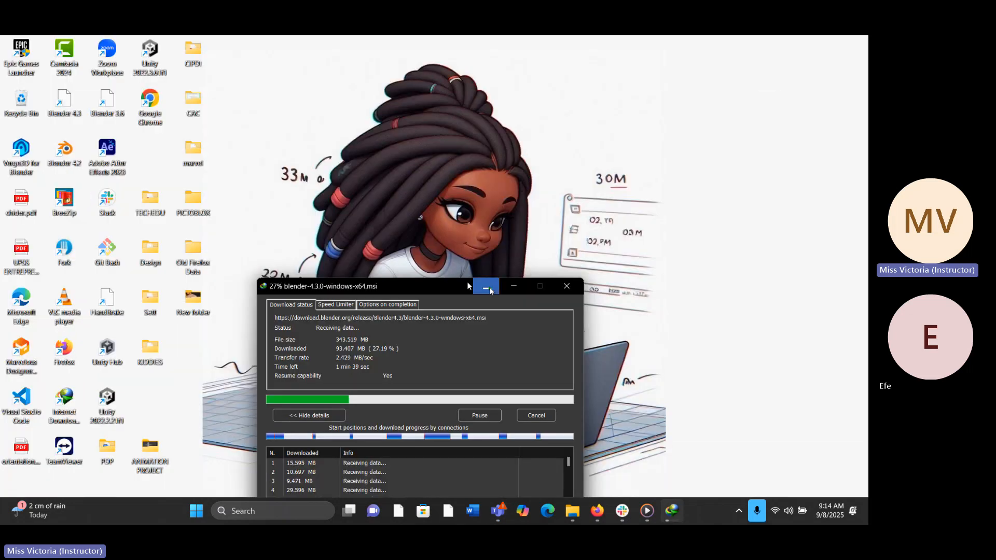
click(468, 282)
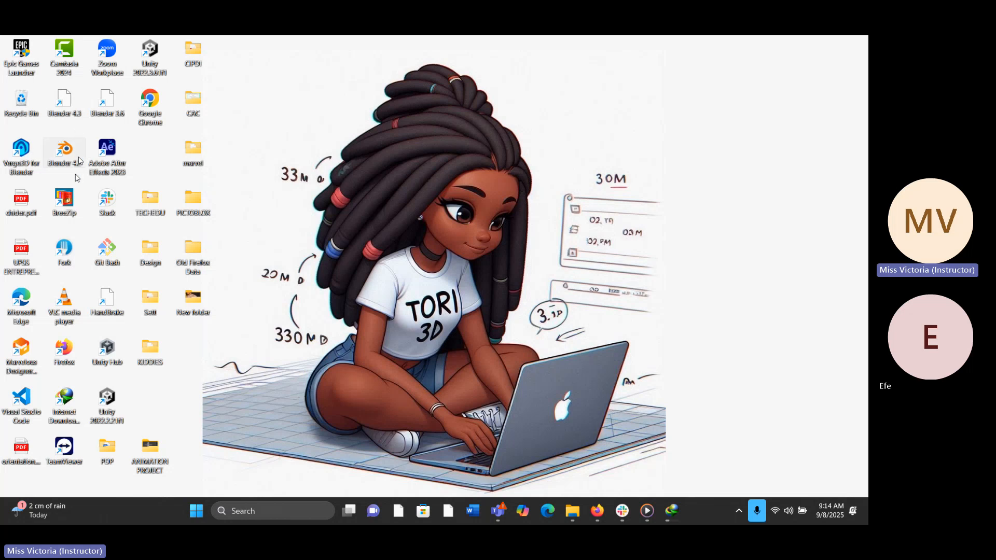
double_click(63, 153)
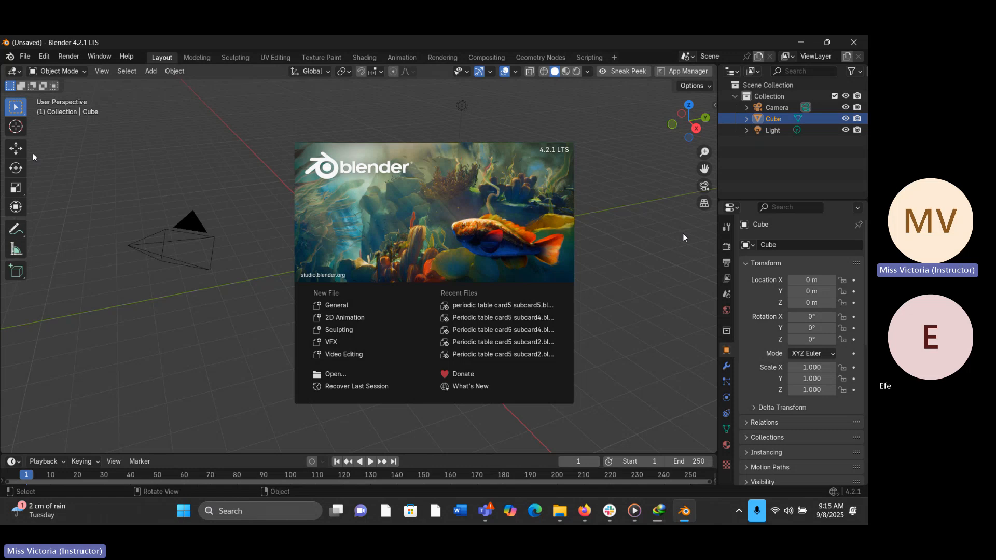
click(657, 243)
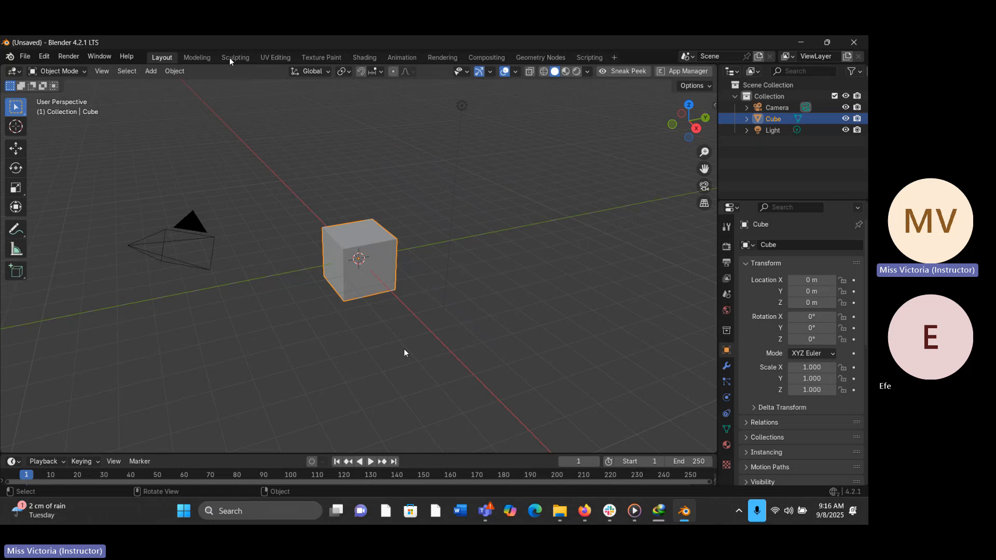
- Select the default cube, camera and light one after another in the viewport to introduce each scene object
click(346, 258)
click(181, 244)
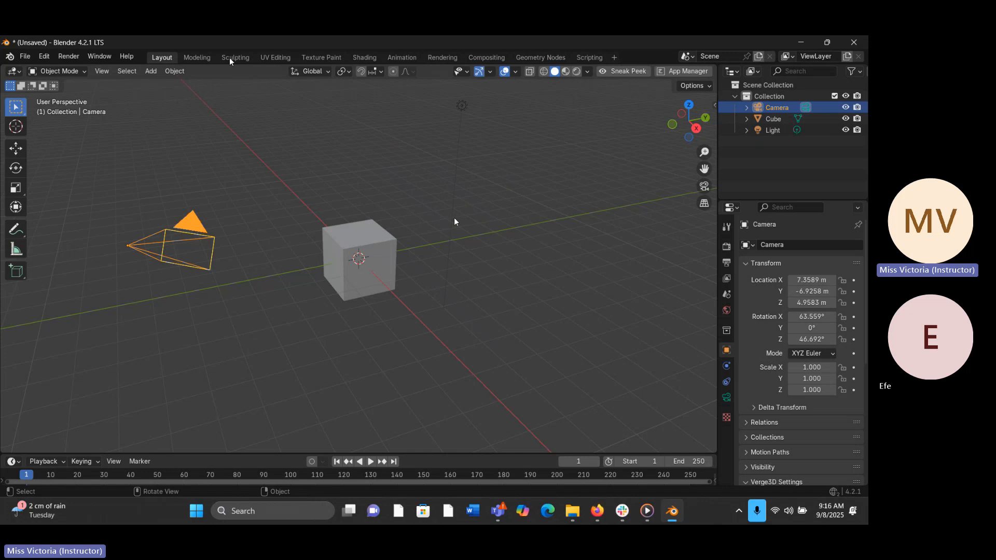
click(461, 109)
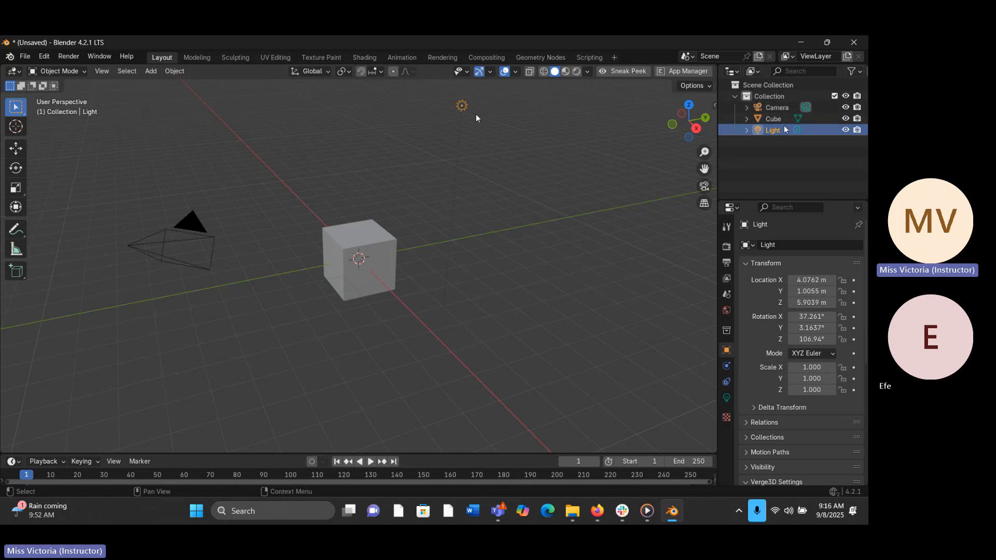
click(346, 263)
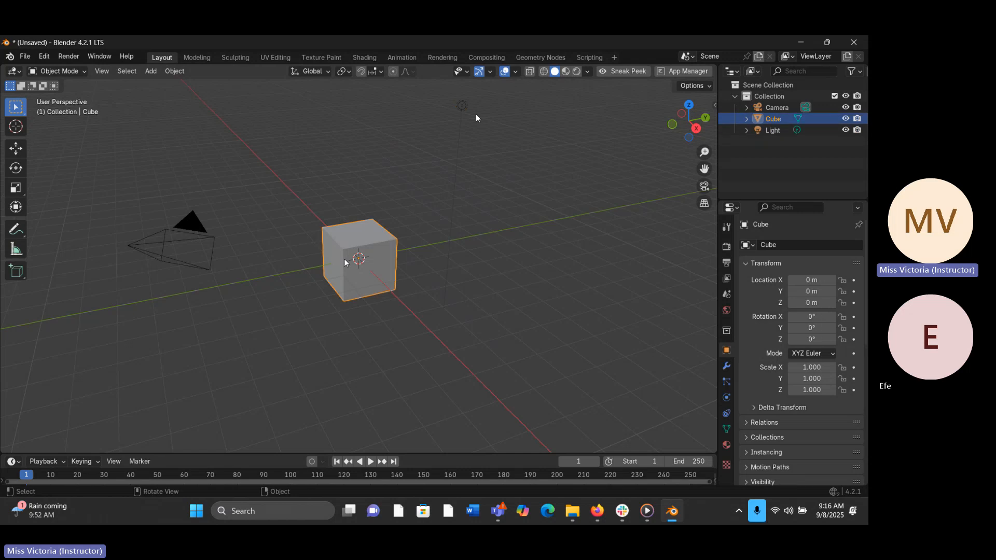
click(197, 232)
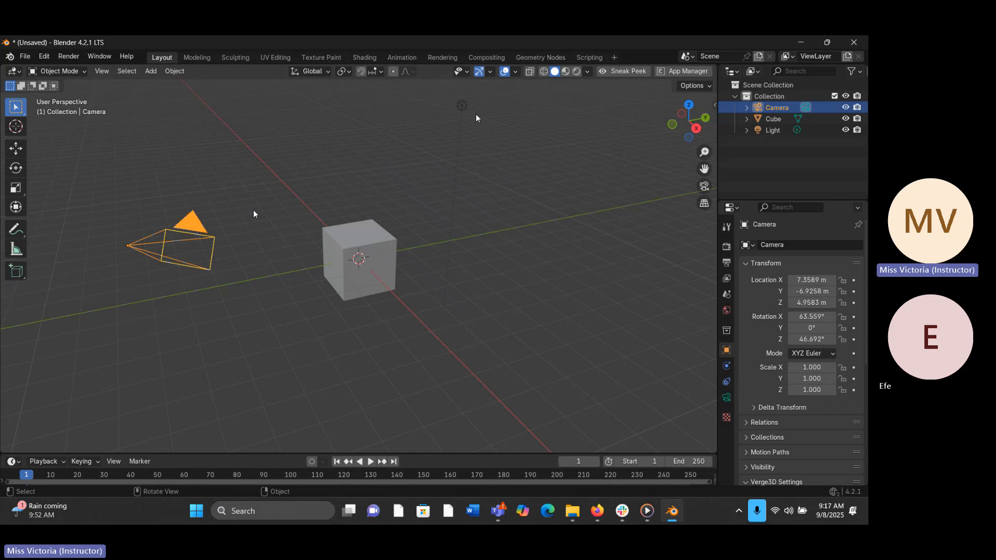
key(alt+Tab)
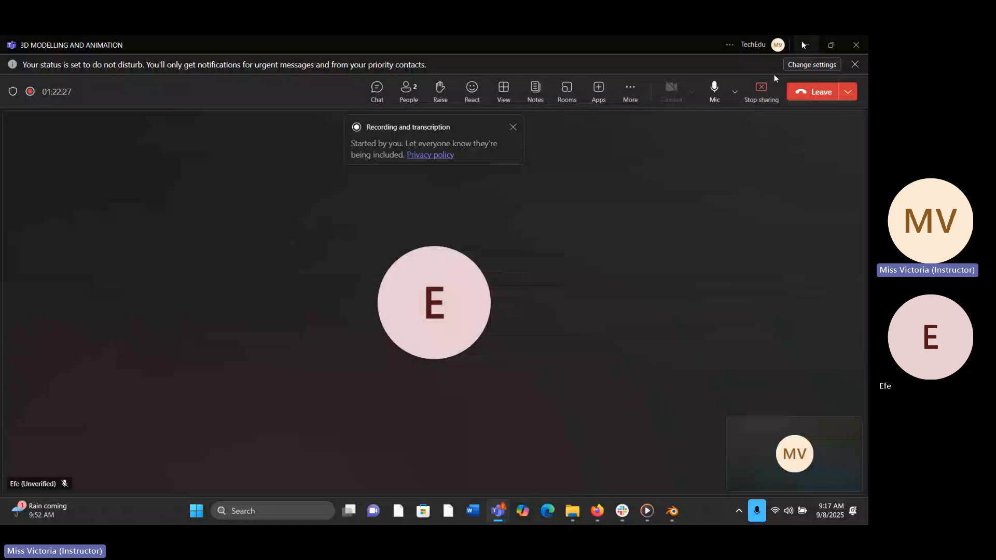
click(804, 45)
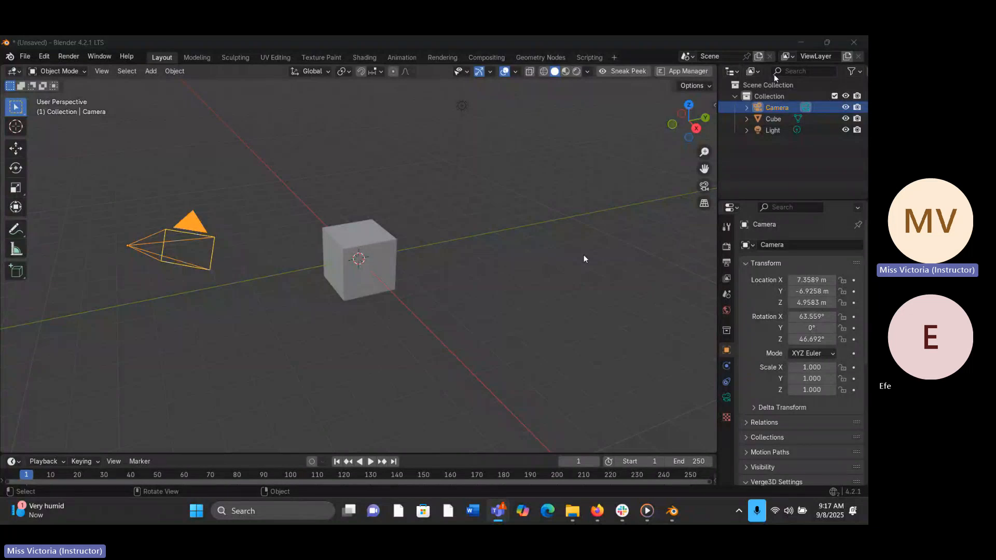
click(463, 107)
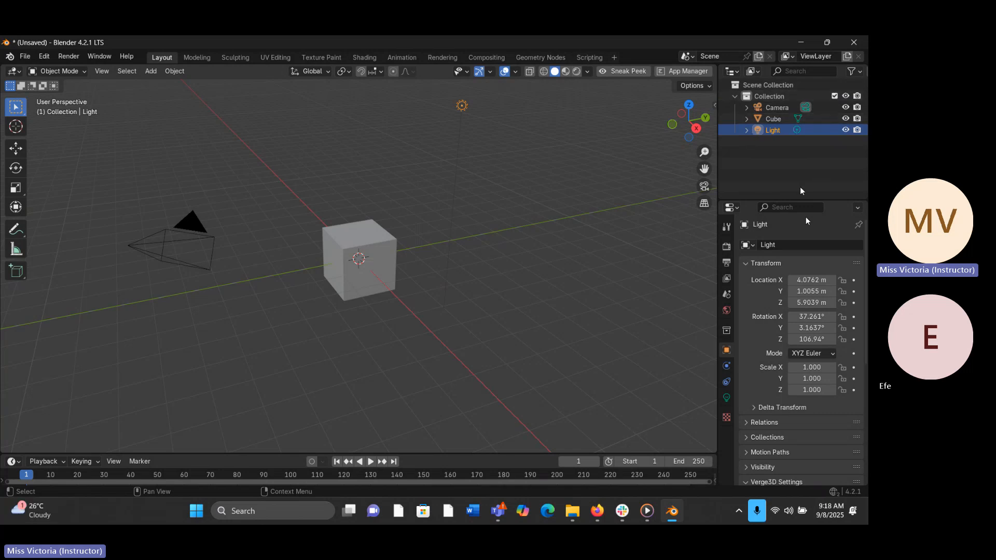
click(711, 322)
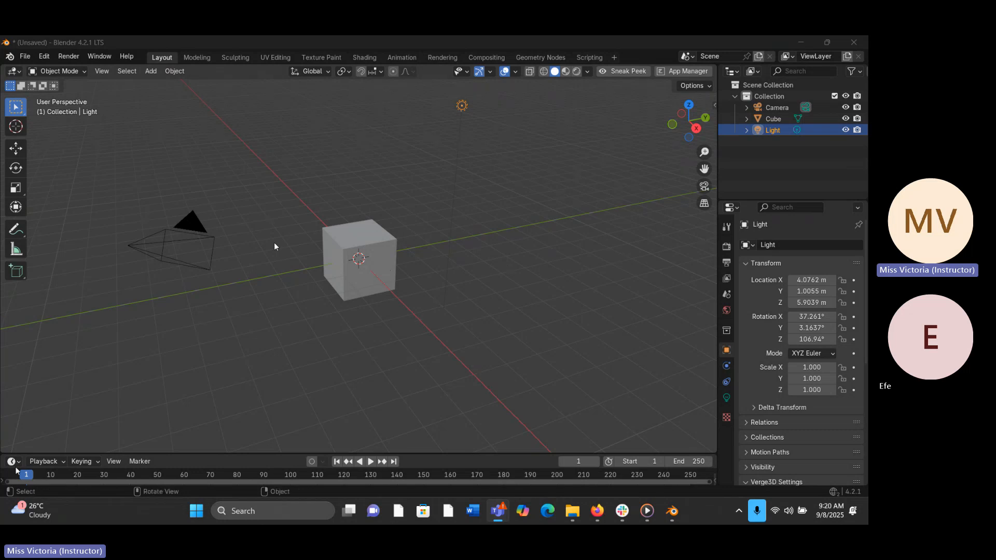
- Activate the Scale tool with the toolbar widened to show the tool names, and select the cube
click(21, 186)
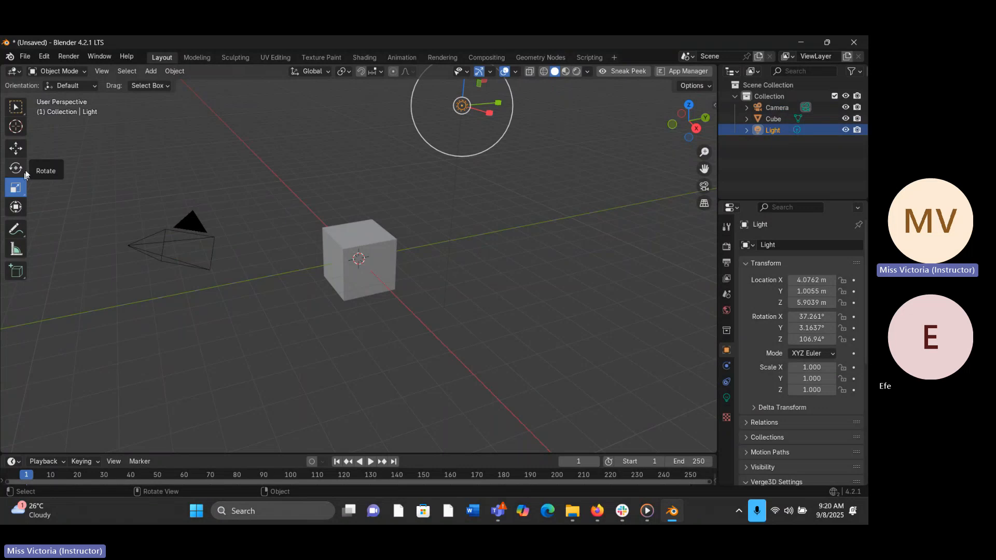
drag(25, 170, 104, 172)
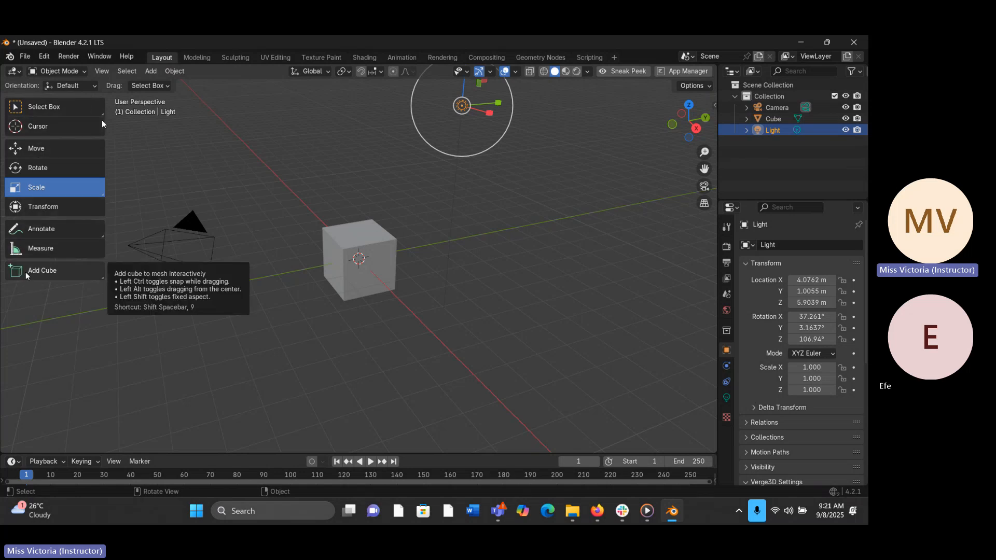
click(357, 248)
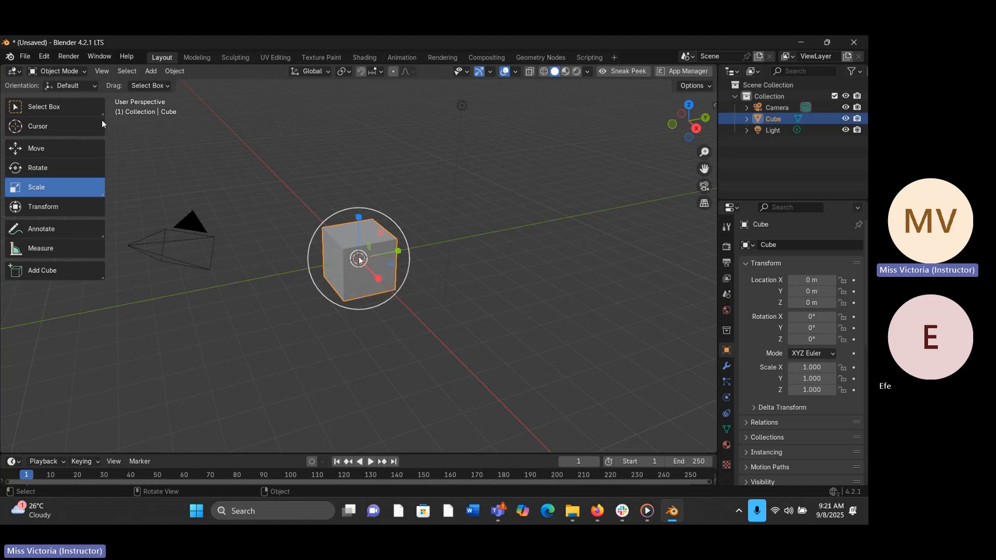
- Try scaling the cube to about 10.85 along X and enlarging it uniformly, and undo both scalings
drag(361, 261, 341, 276)
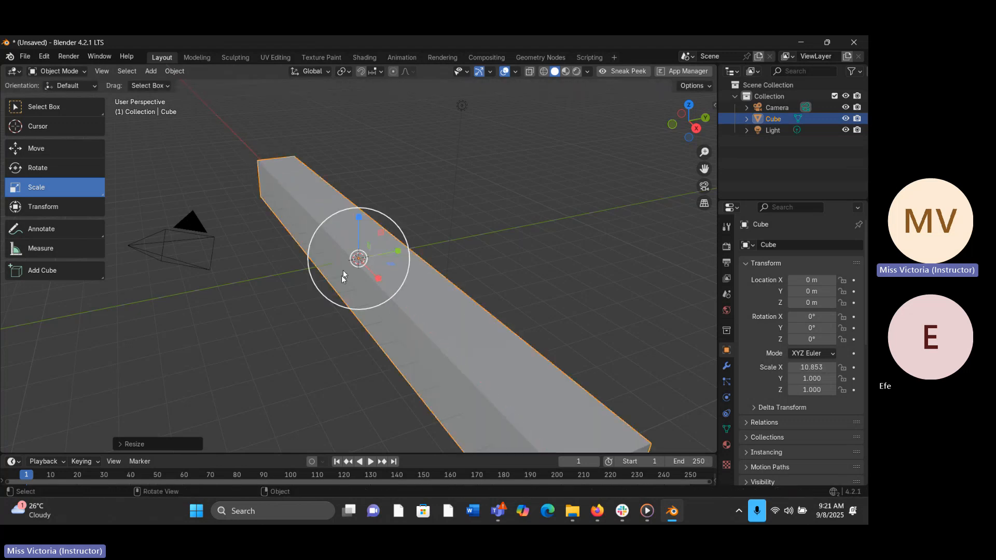
key(s)
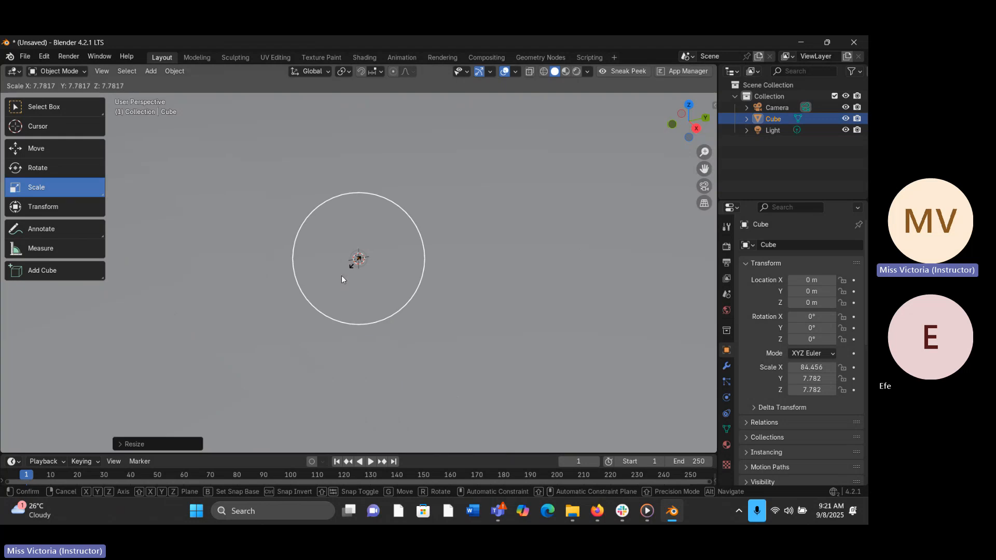
click(355, 266)
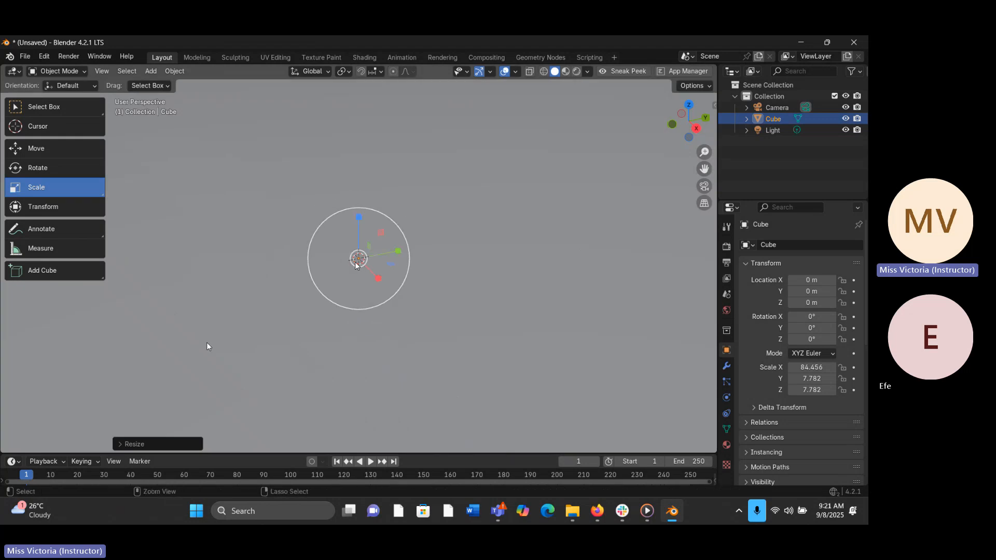
key(ctrl+z)
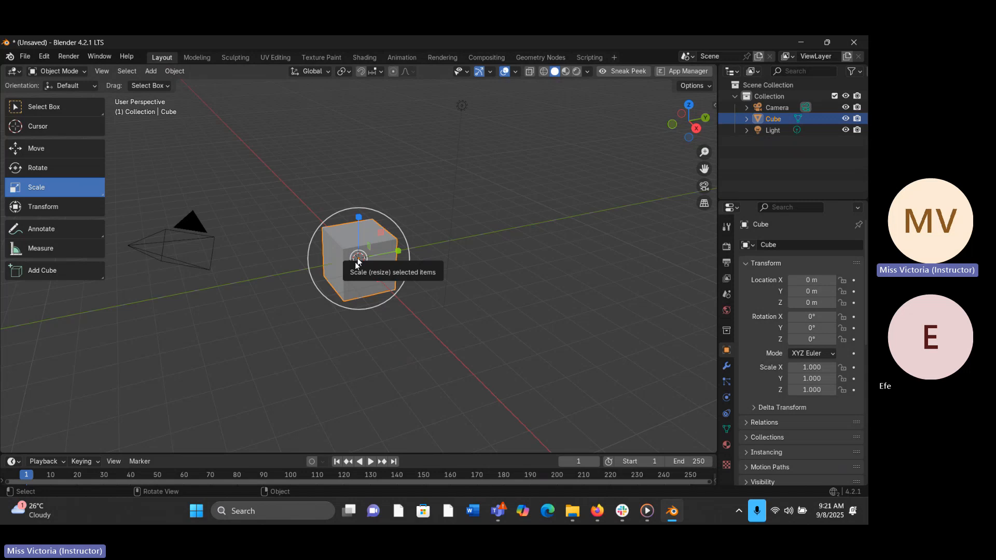
- Stretch the cube along the X axis to about 4.55 and shrink it back to an X scale of about 1.25
drag(379, 279, 474, 374)
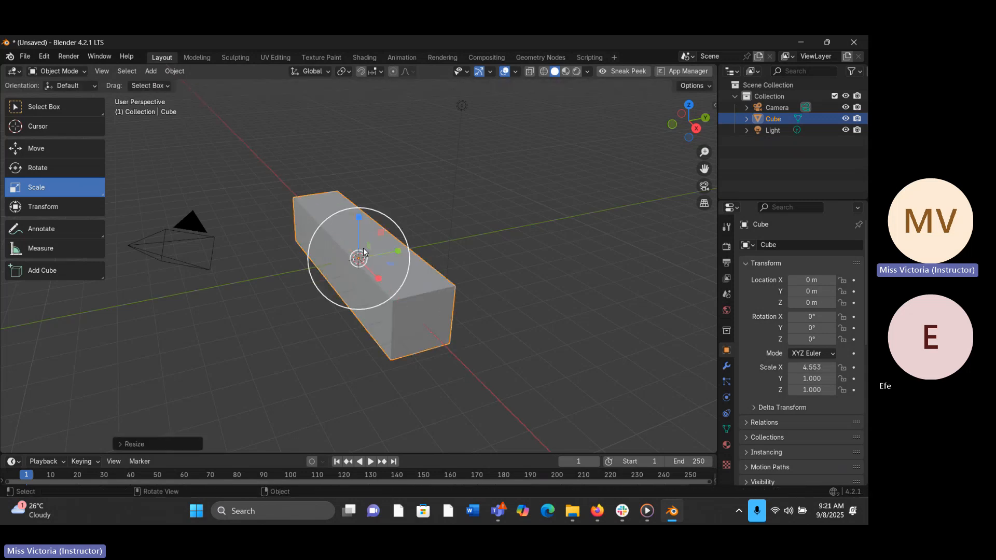
key(s)
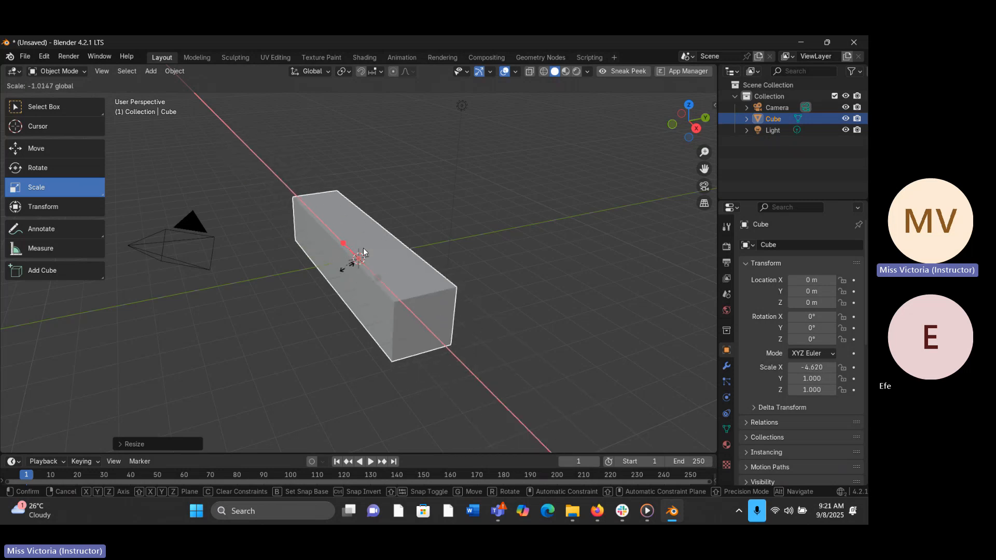
click(362, 265)
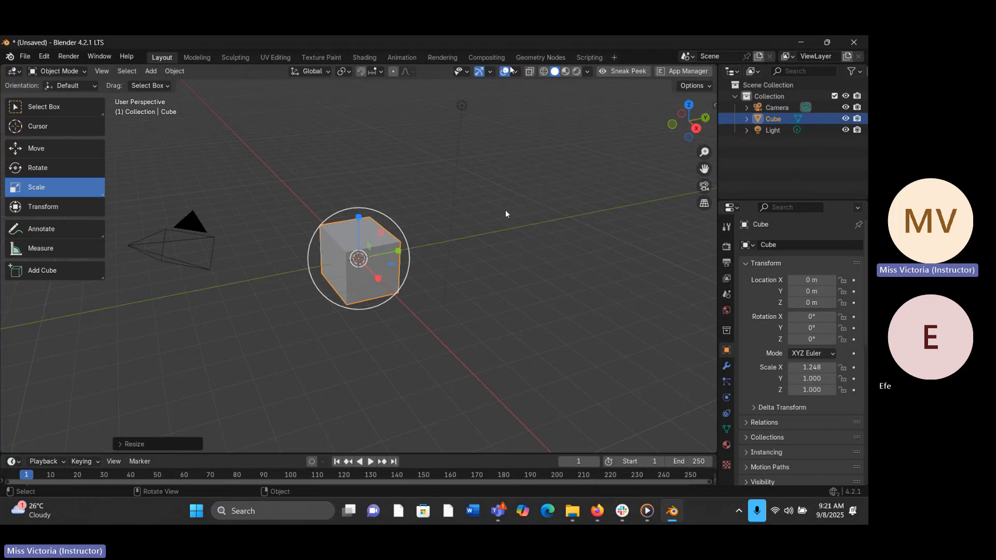
- Reshape the cube into a long flat slab with scales of about 1.54 in X, 3.80 in Y and -0.33 in Z
drag(363, 235, 350, 253)
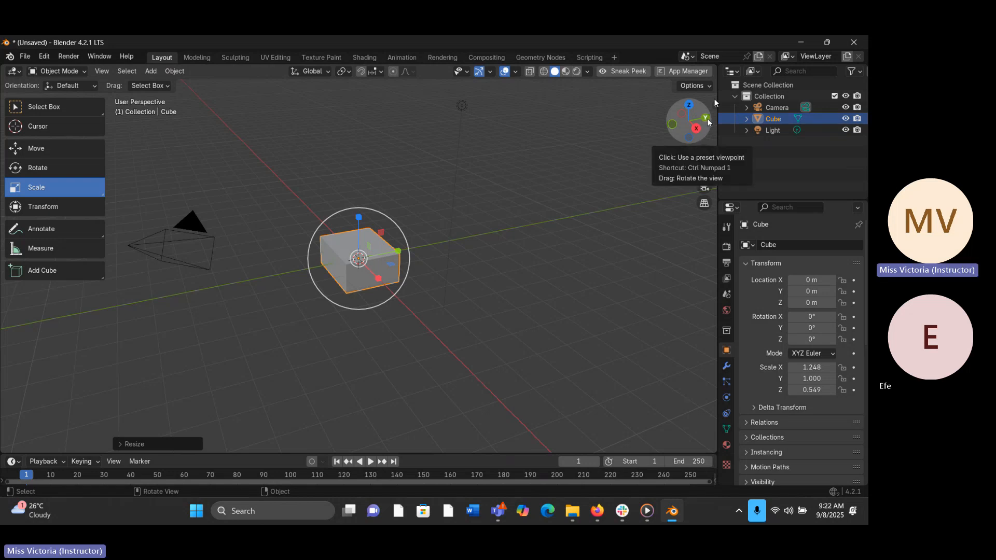
drag(390, 255, 484, 236)
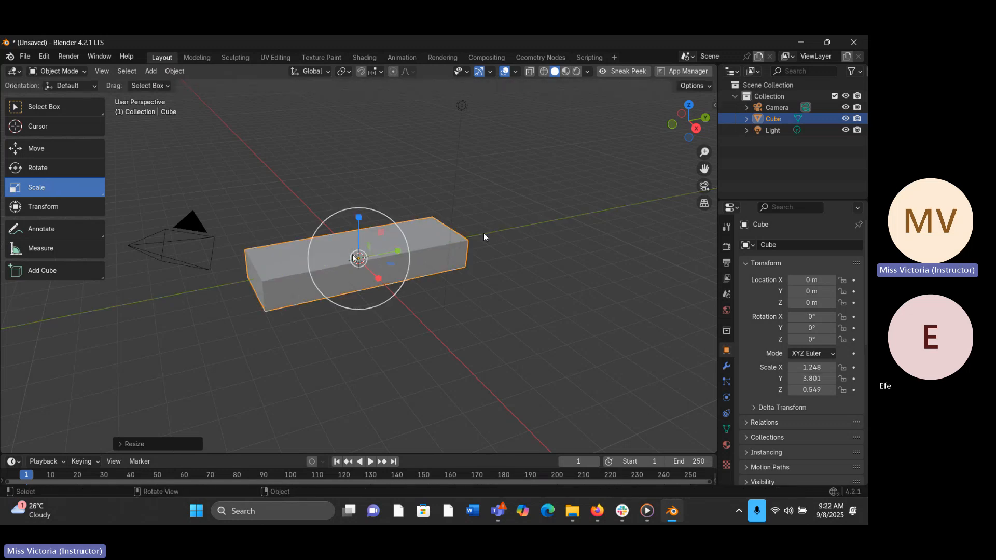
mouse_move(378, 279)
mouse_down()
mouse_move(400, 340)
mouse_move(361, 191)
mouse_move(365, 160)
mouse_move(362, 273)
mouse_up()
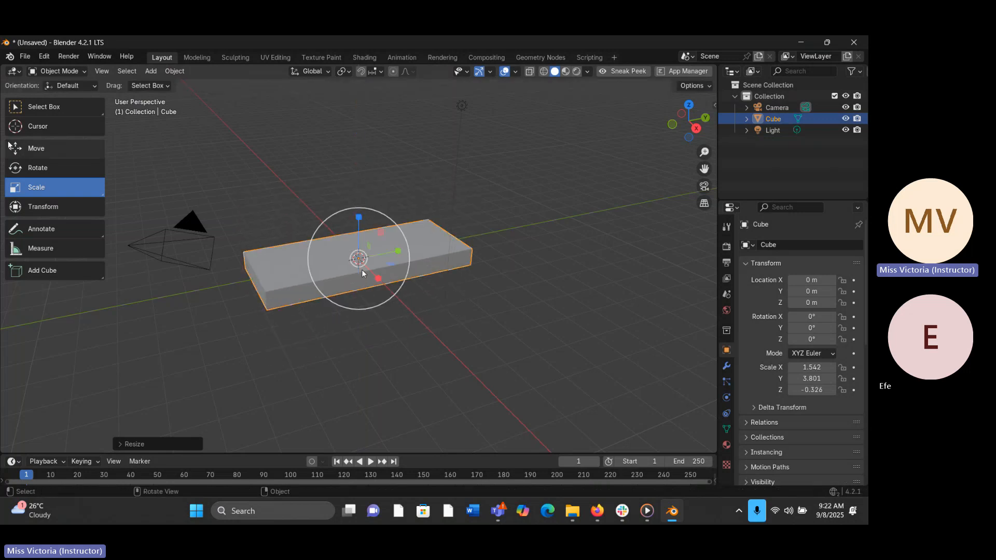
- Switch to the Select Box tool and select the camera and the light in turn
click(32, 107)
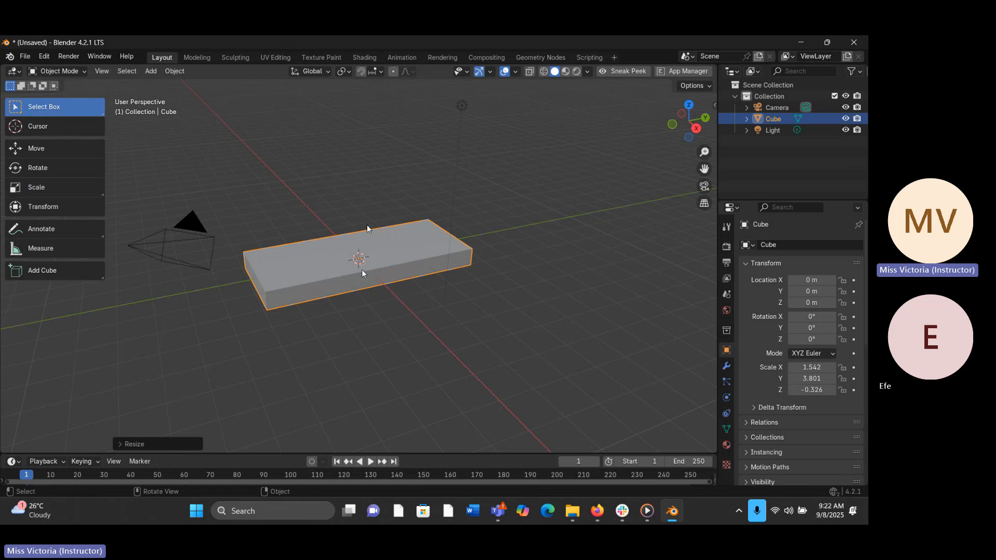
click(175, 253)
click(175, 230)
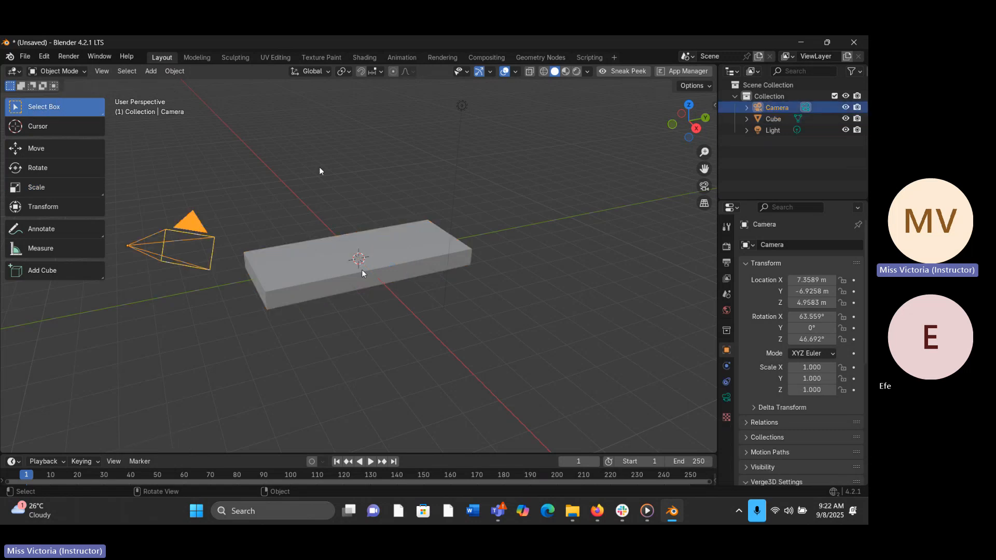
click(455, 106)
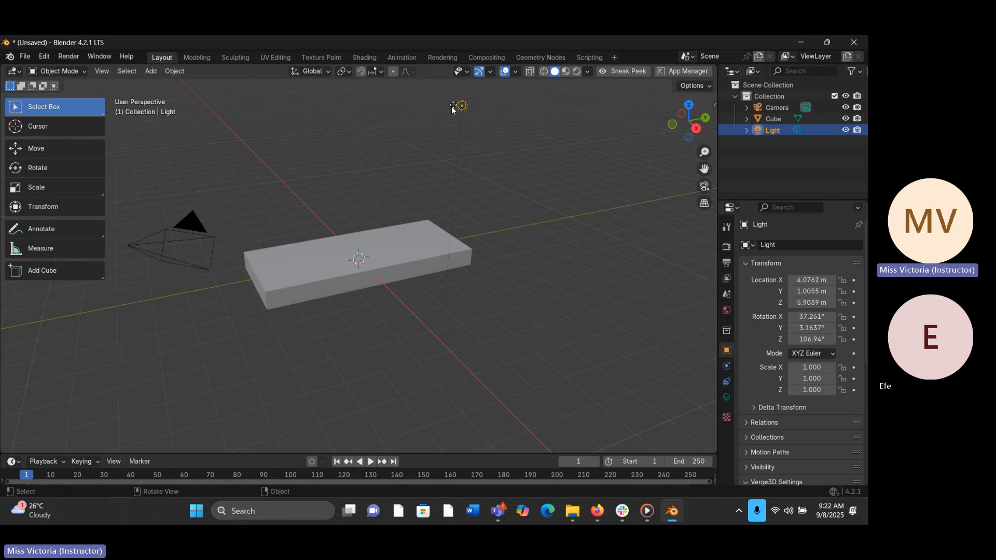
- Select the flattened cube and try to scale it uniformly
click(339, 277)
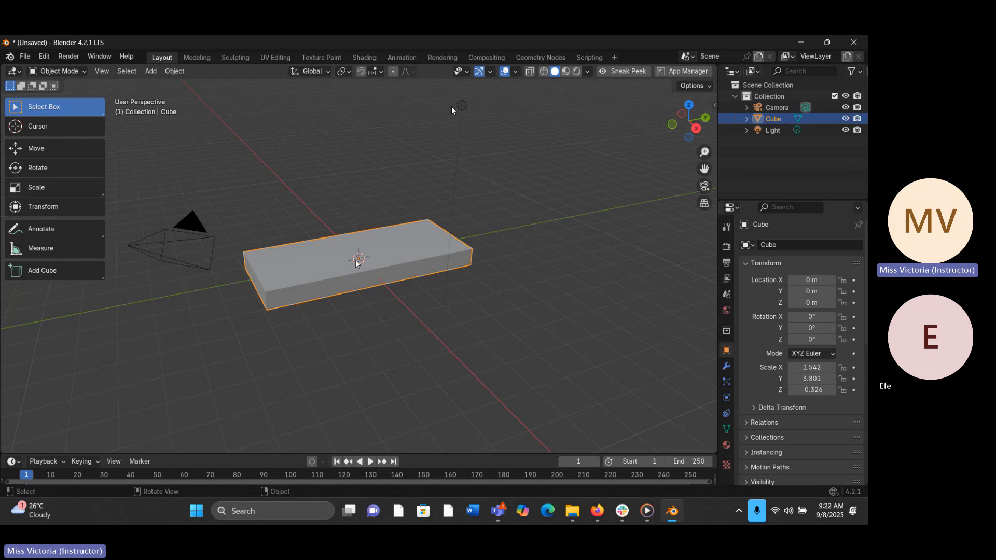
key(s)
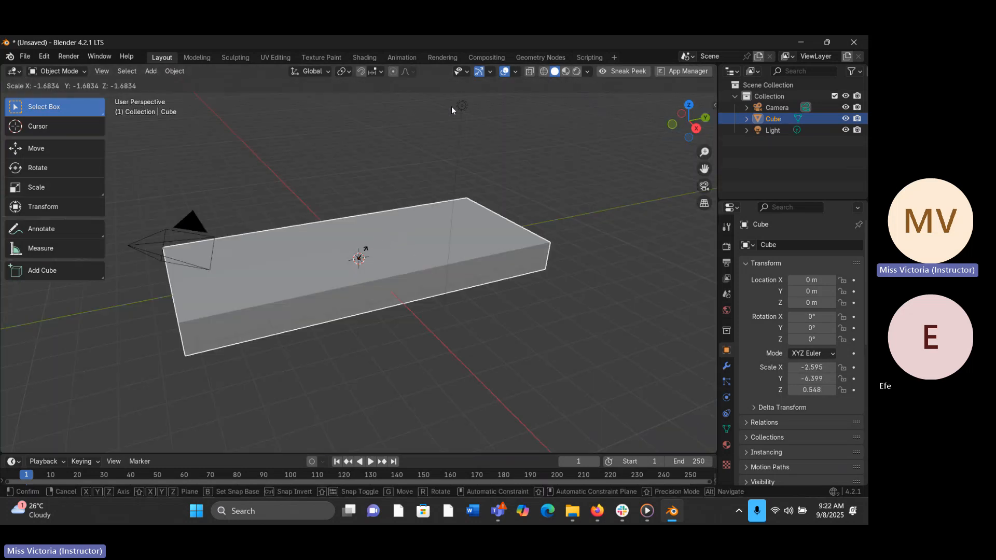
click(360, 258)
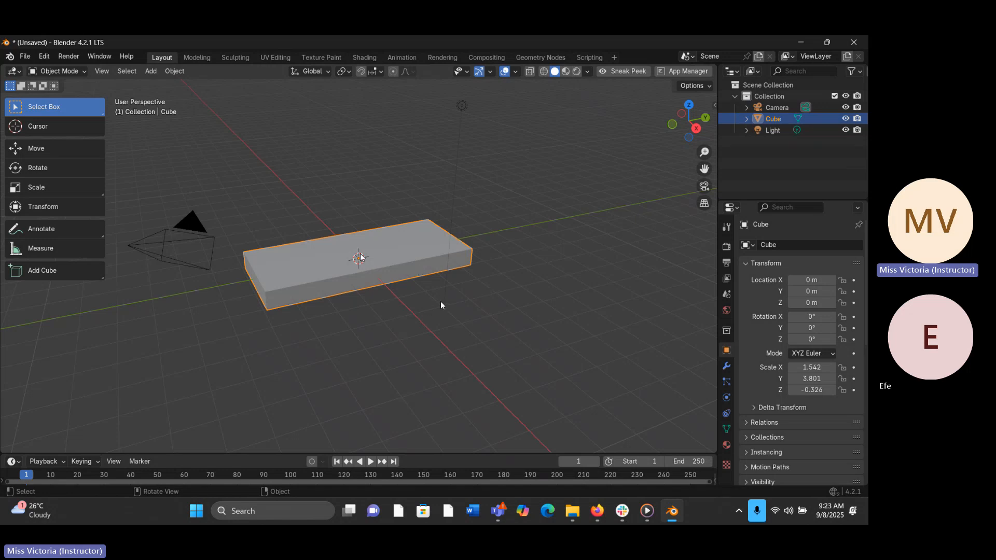
- Stretch the slab along the X axis to an X scale of about 5.66
key(s)
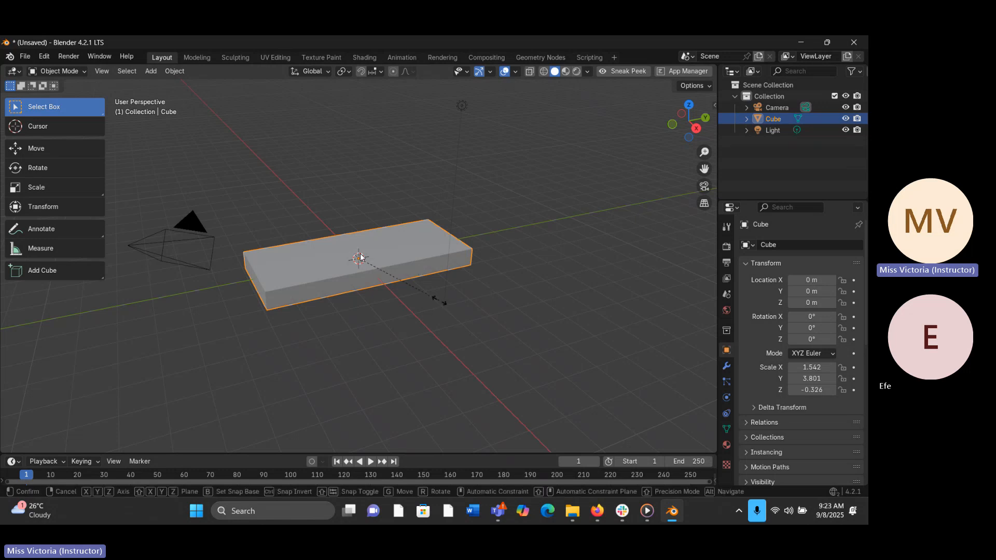
key(x)
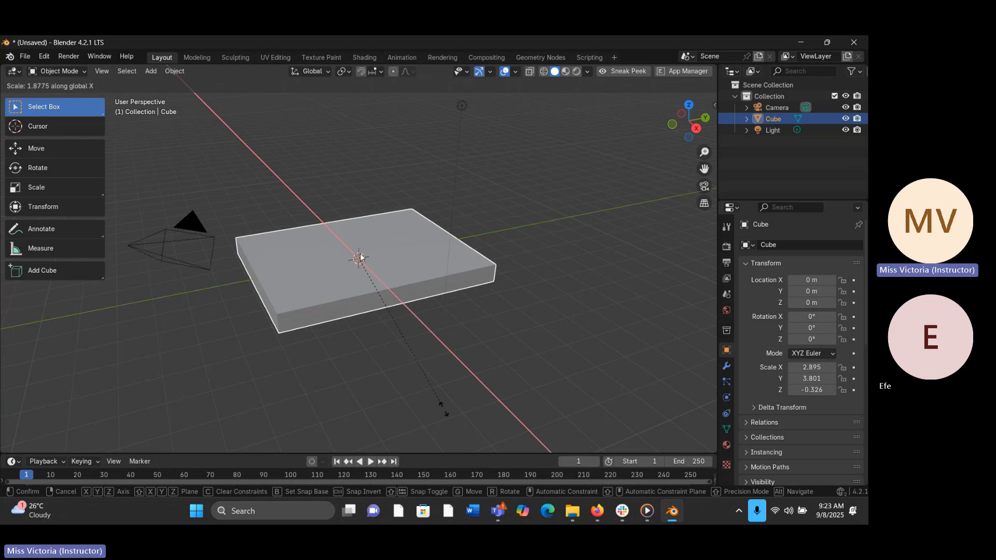
click(498, 179)
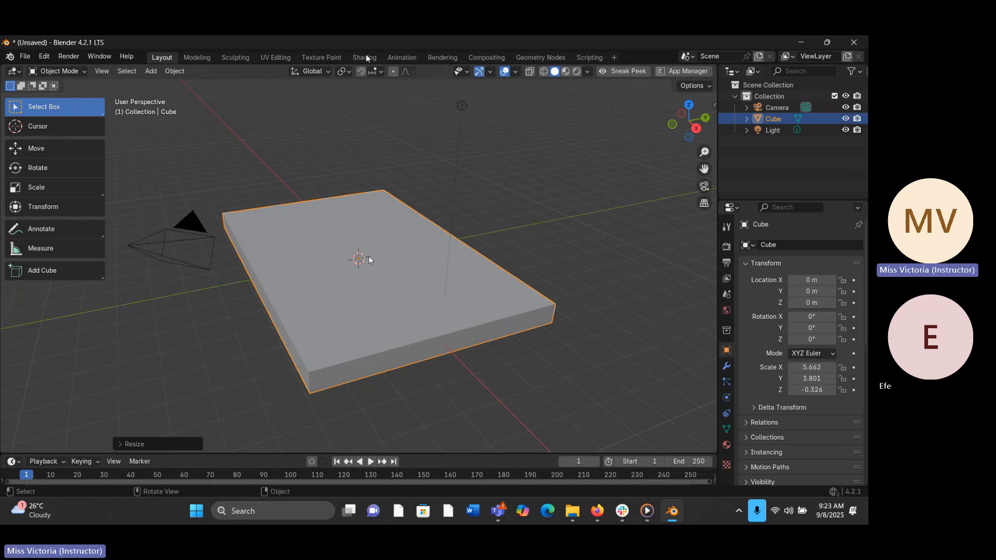
- Try scaling the slab along the Z axis, and narrow it along Y to a scale of about 1.85
key(s)
key(z)
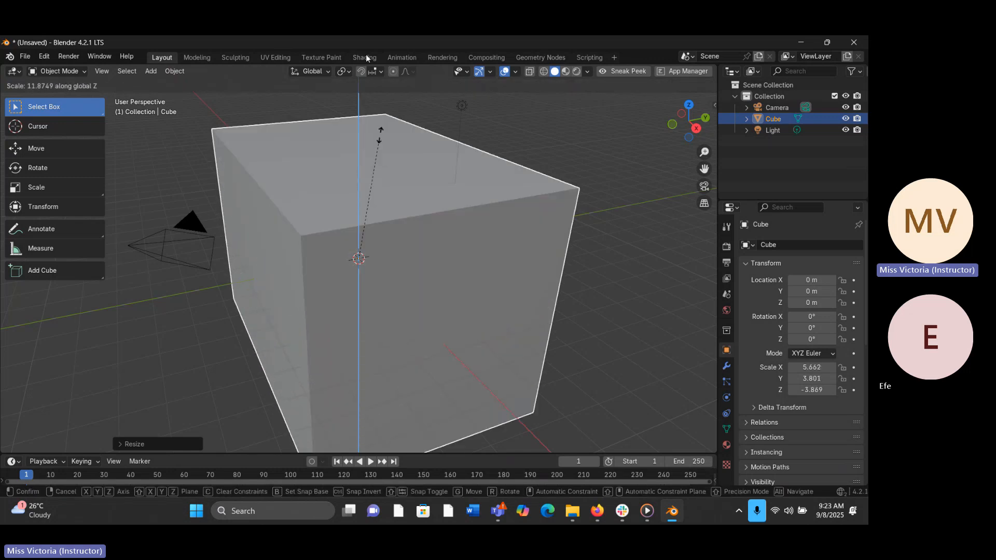
click(351, 256)
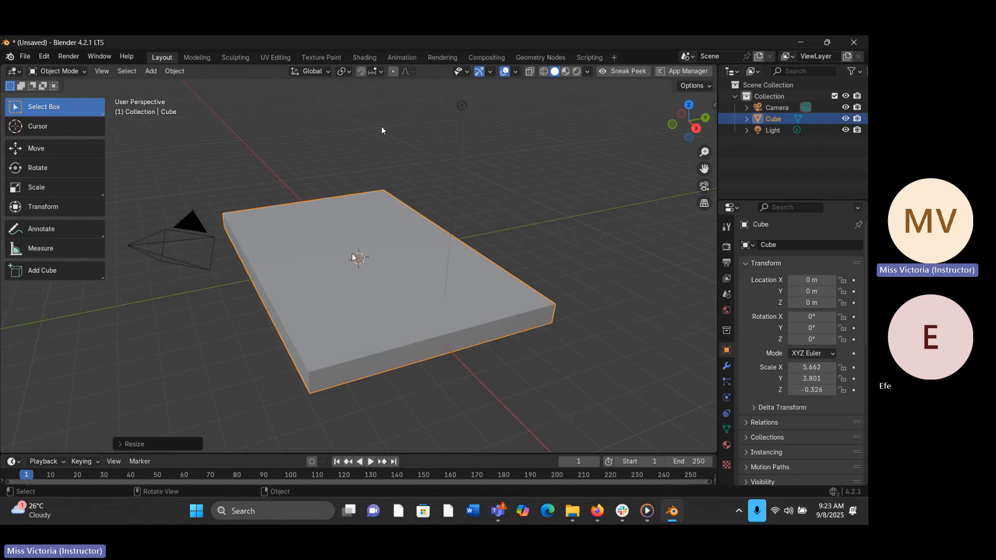
key(s)
key(y)
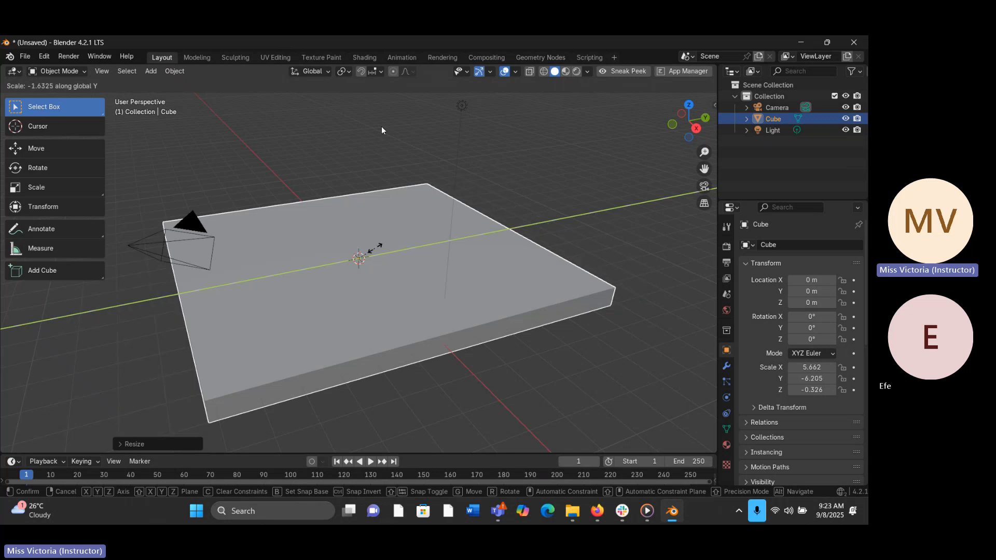
click(360, 256)
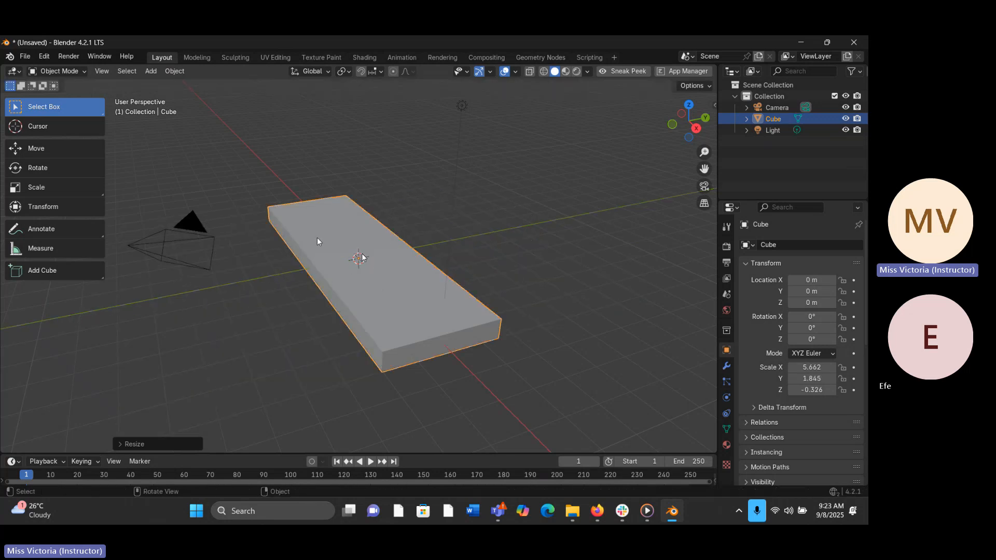
- Use the Rotate tool to turn the slab about 106° around X, and rotate it further around the Z and Y axes
click(47, 167)
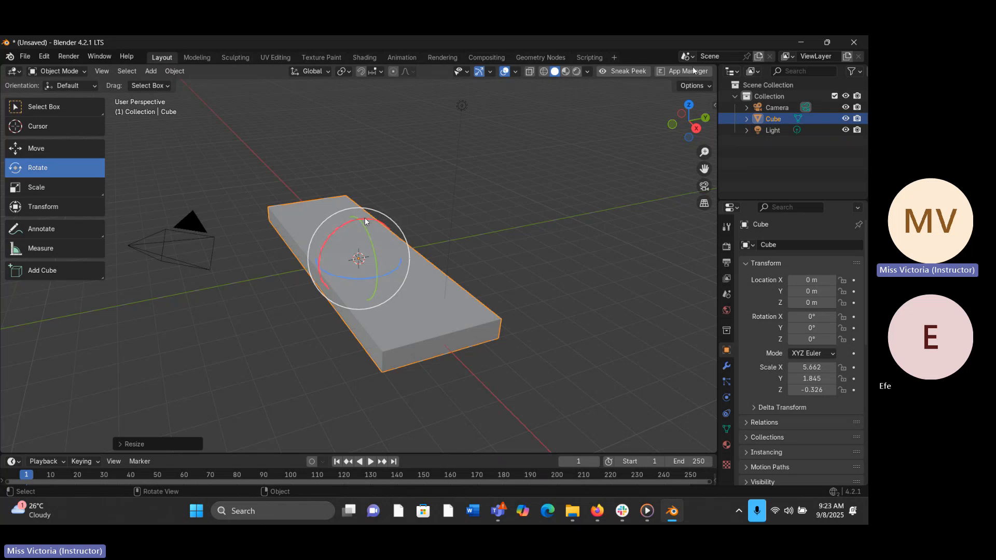
drag(364, 221, 268, 269)
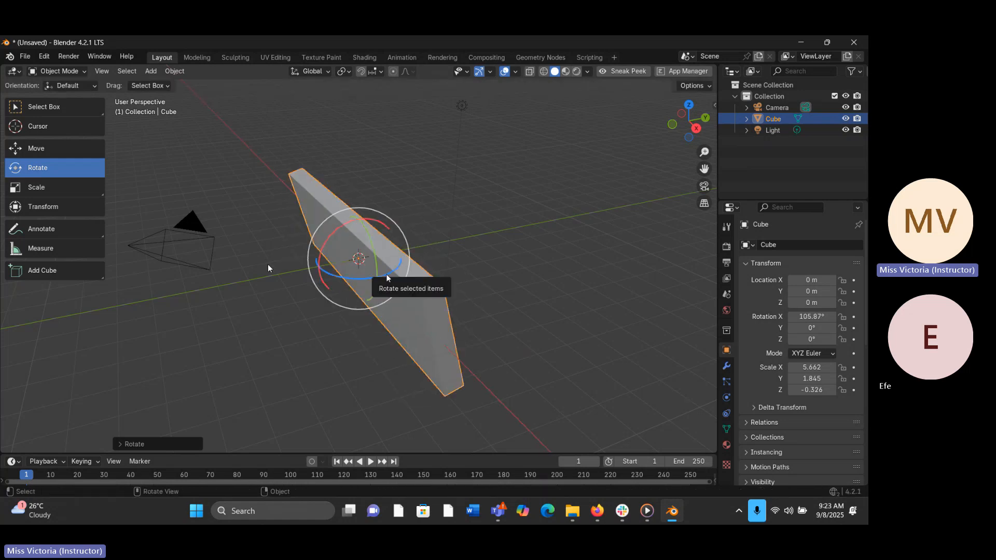
drag(393, 276, 299, 275)
key(r)
key(y)
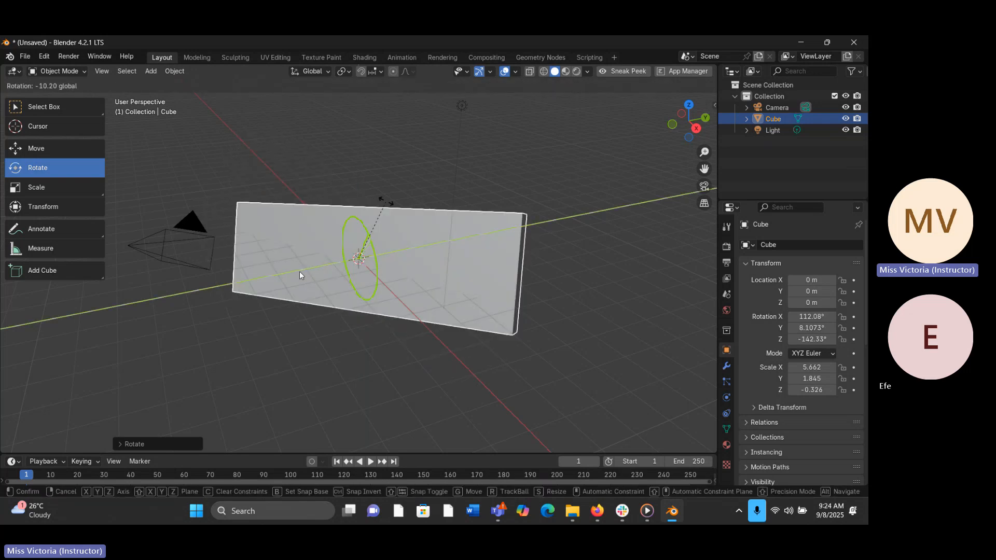
click(349, 362)
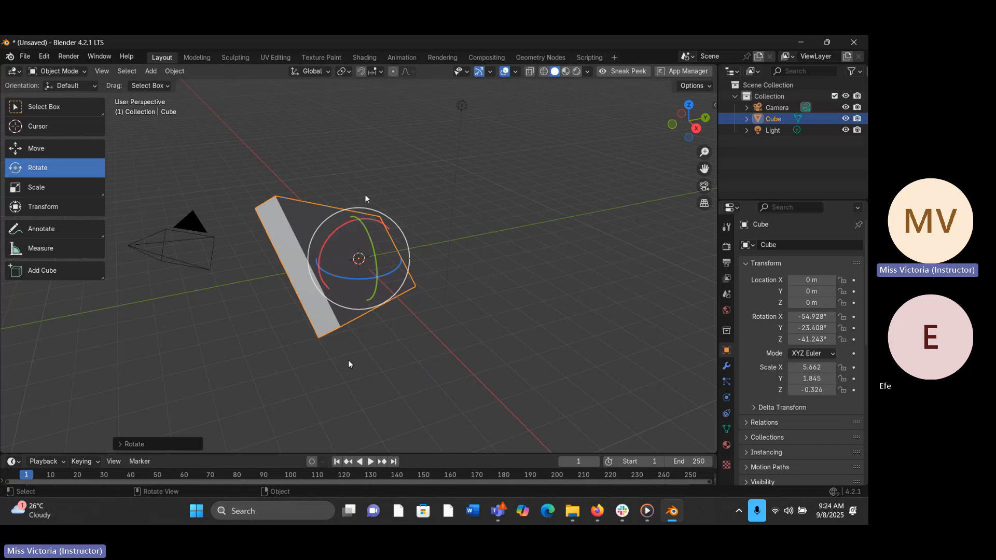
- Undo the slab's rotations and its last Y scaling, and switch back to the Select Box tool
key(ctrl+z)
key(ctrl+z)
key(ctrl+z)
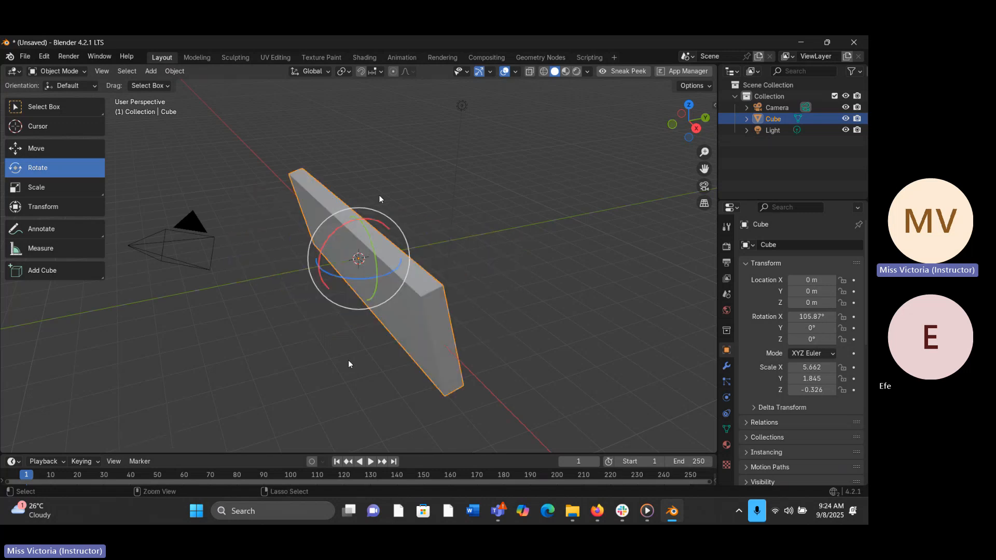
click(60, 106)
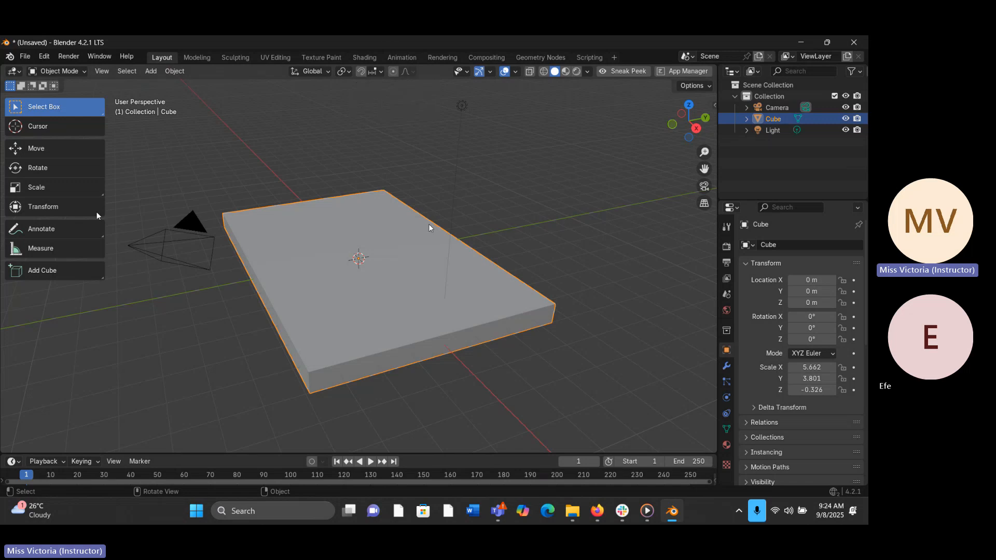
- Try rotating the slab around the X, Y and Z axes in turn
key(r)
key(x)
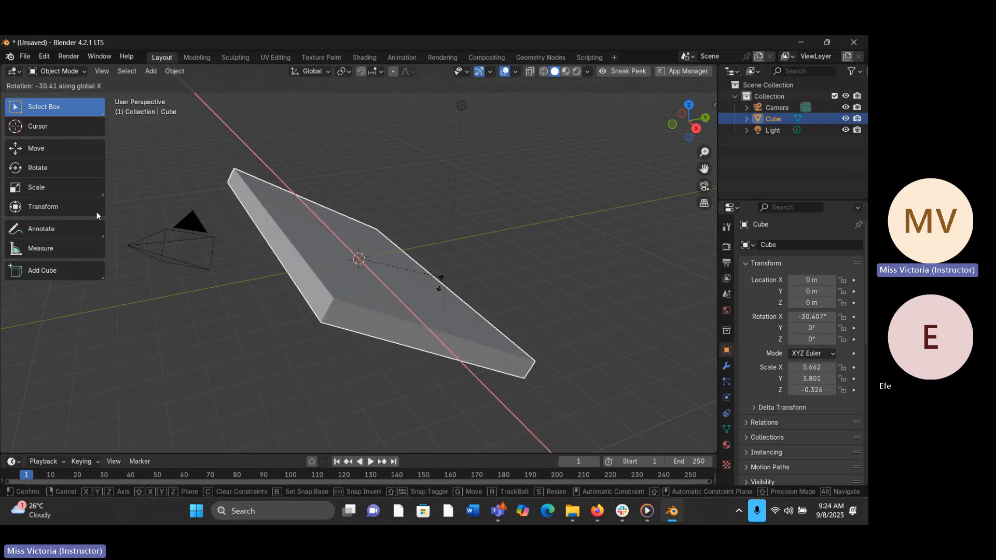
key(Escape)
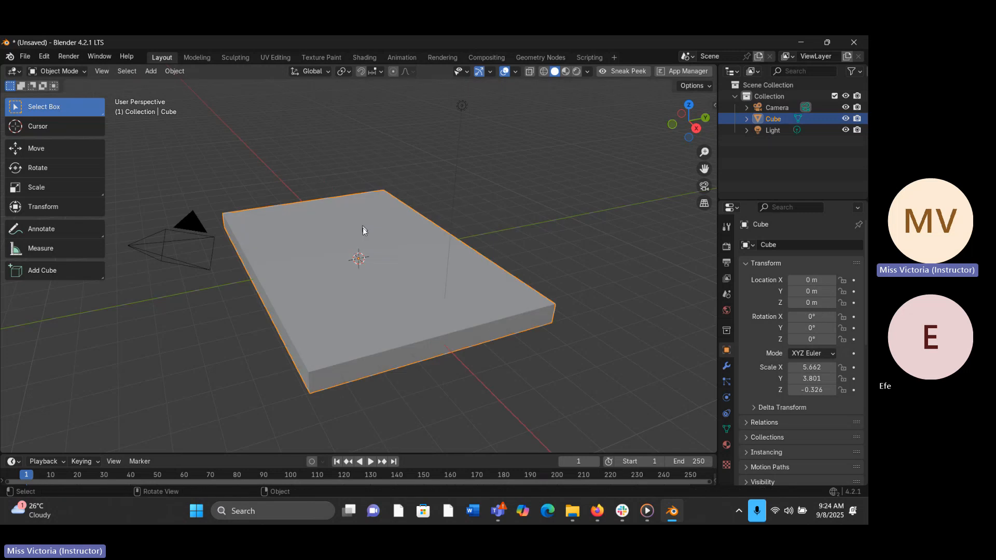
key(r)
key(y)
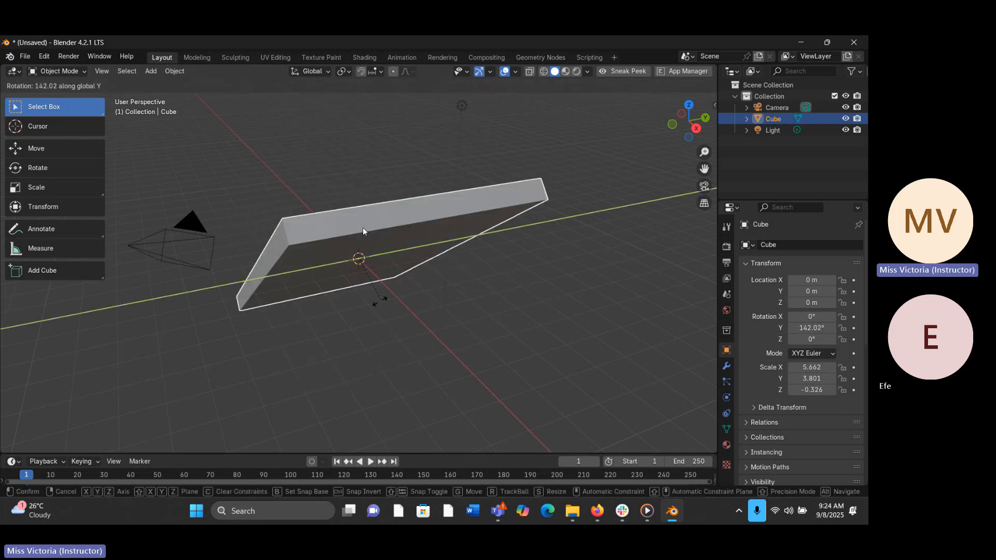
key(Escape)
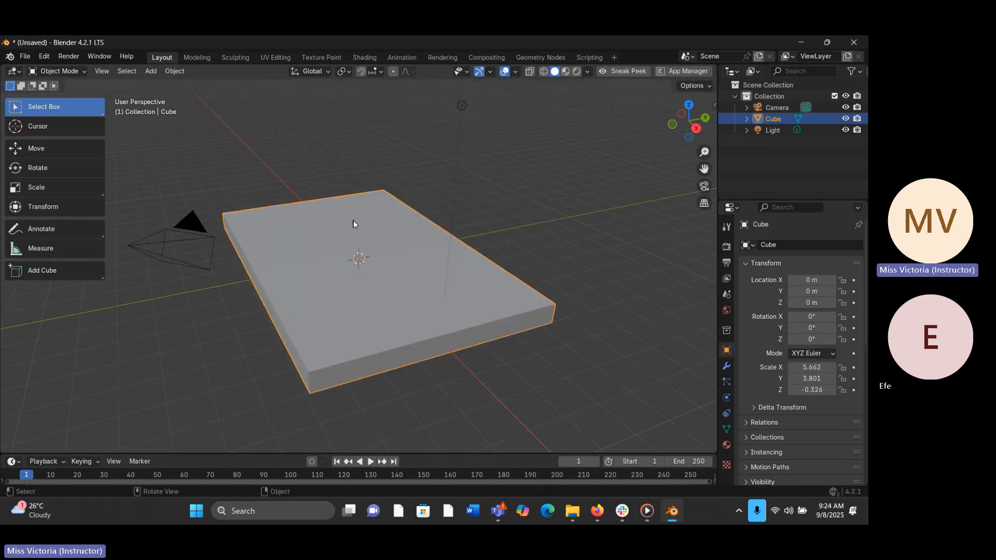
key(r)
key(z)
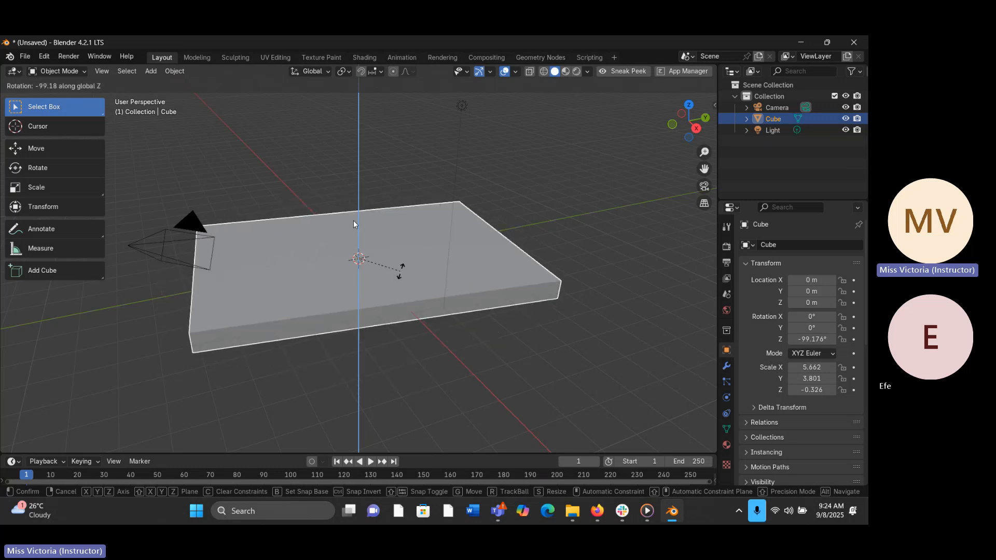
key(Escape)
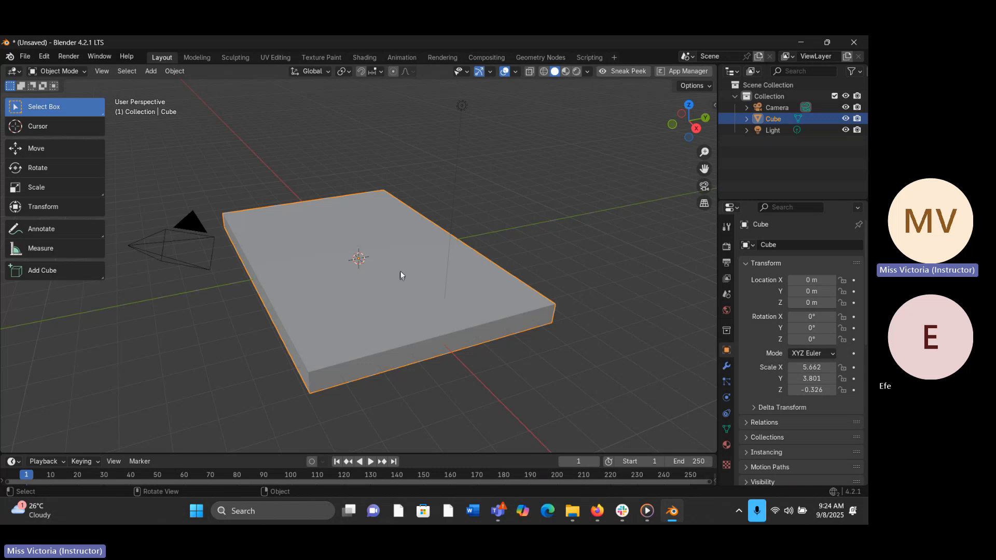
- Use the Move tool to shift the slab to about X 3.29 m, Y 3.60 m and Z 2.13 m
click(39, 151)
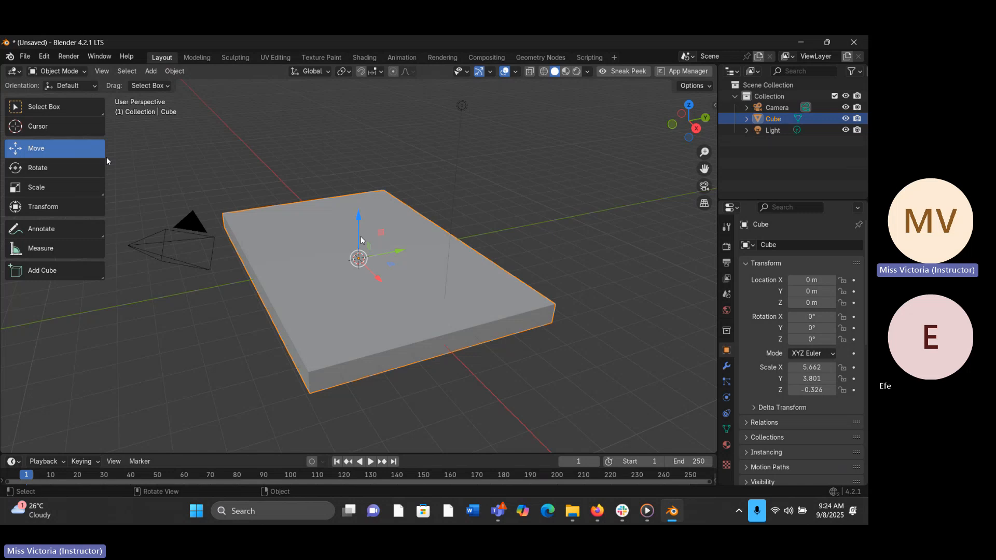
drag(362, 240, 471, 191)
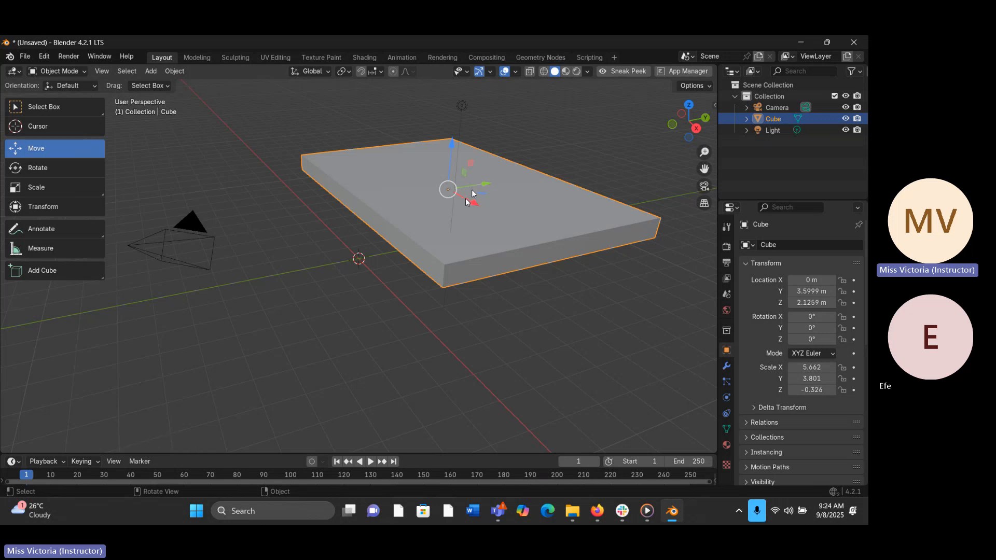
drag(470, 203, 503, 272)
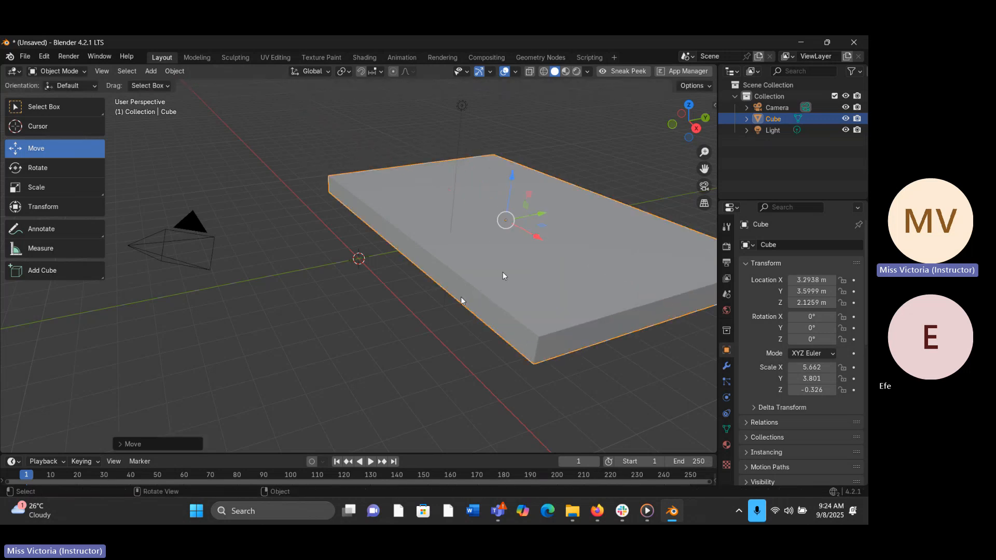
- Undo the slab's moves along X and Y, and return to the Select Box tool
key(ctrl+z)
key(ctrl+z)
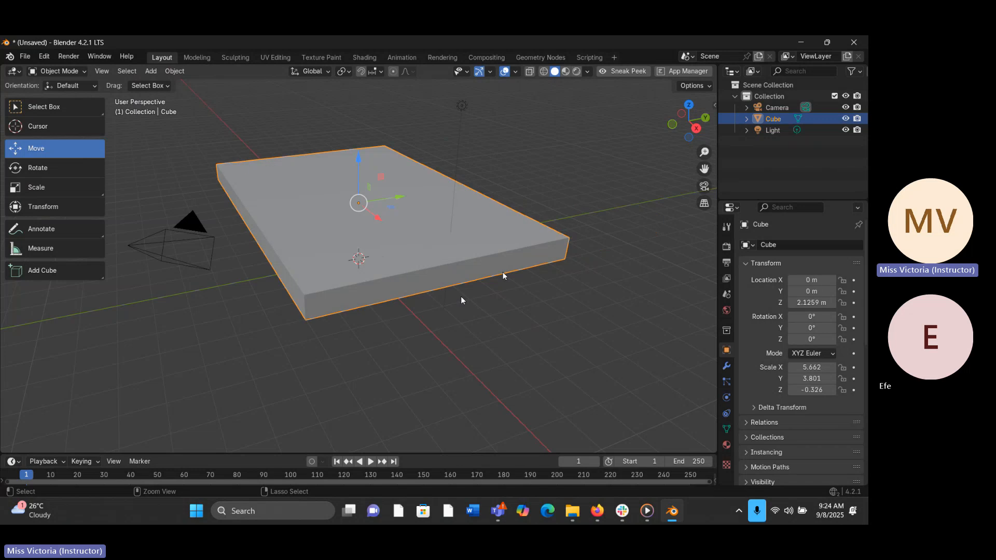
click(33, 108)
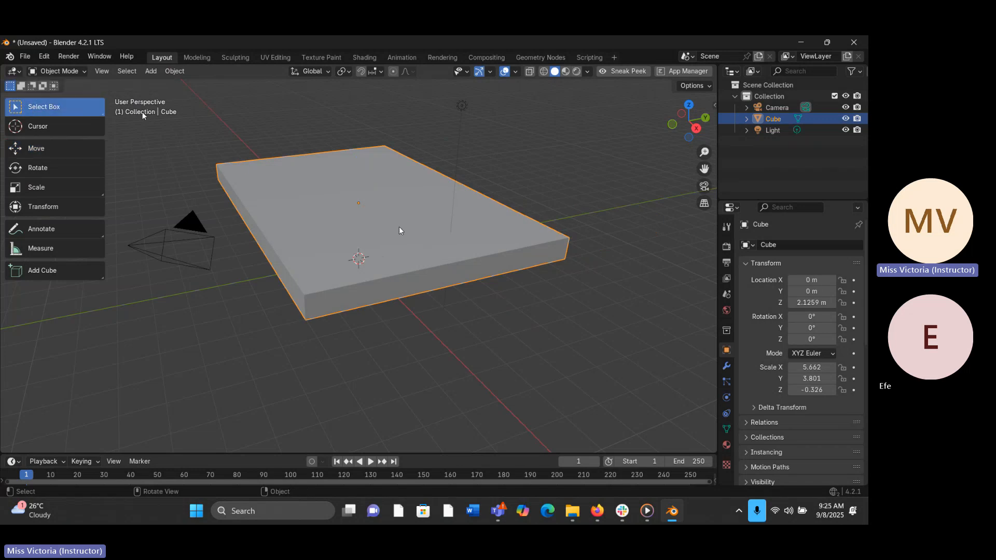
- Try to move the slab along the Y axis
key(g)
key(y)
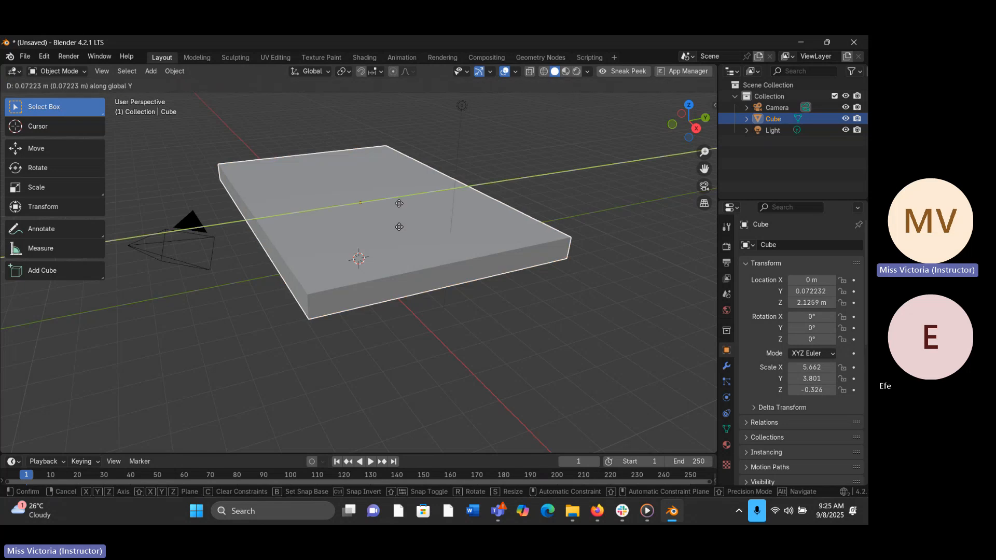
right_click(310, 169)
- Lower the slab along the Z axis to a Z location of about -0.54 m
key(g)
key(z)
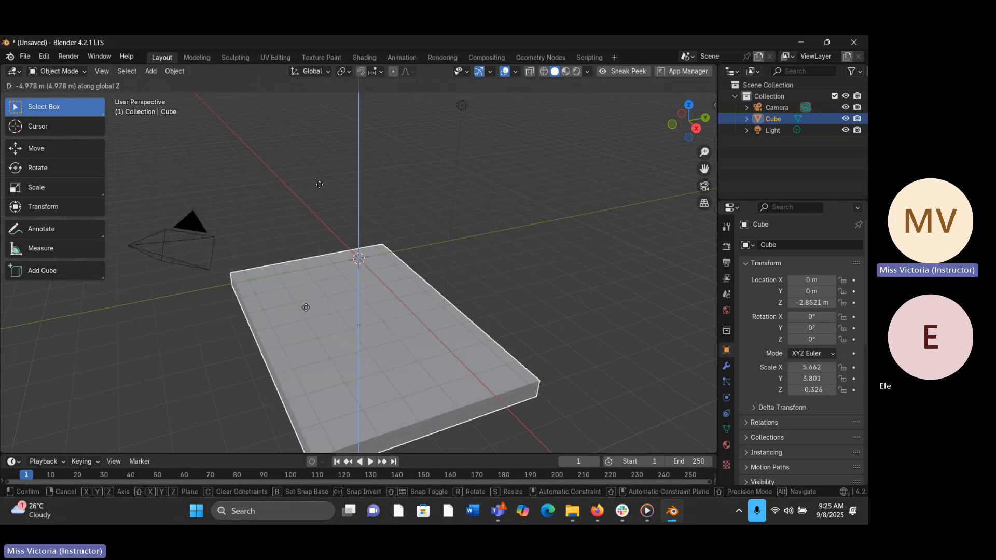
click(311, 256)
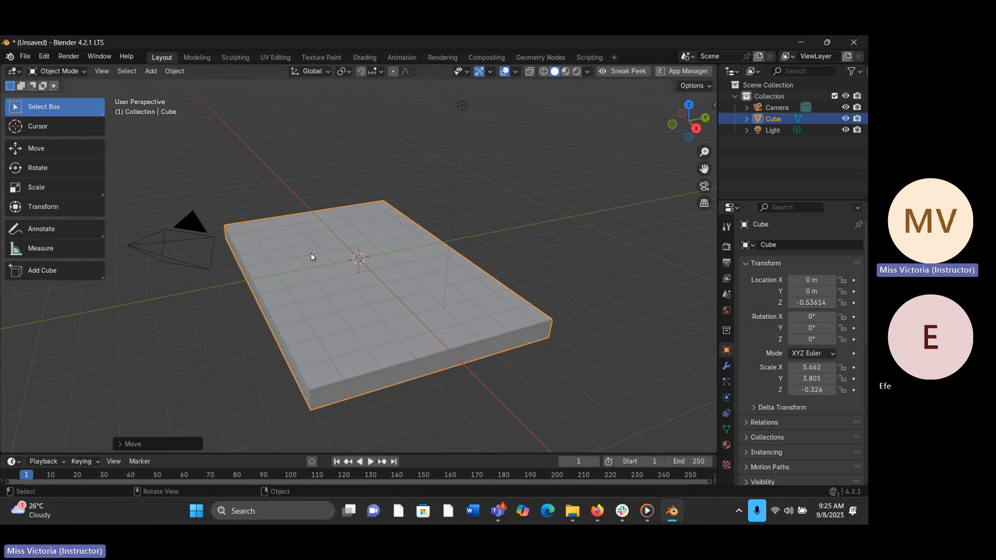
- Try to move the slab along the X axis
key(g)
key(x)
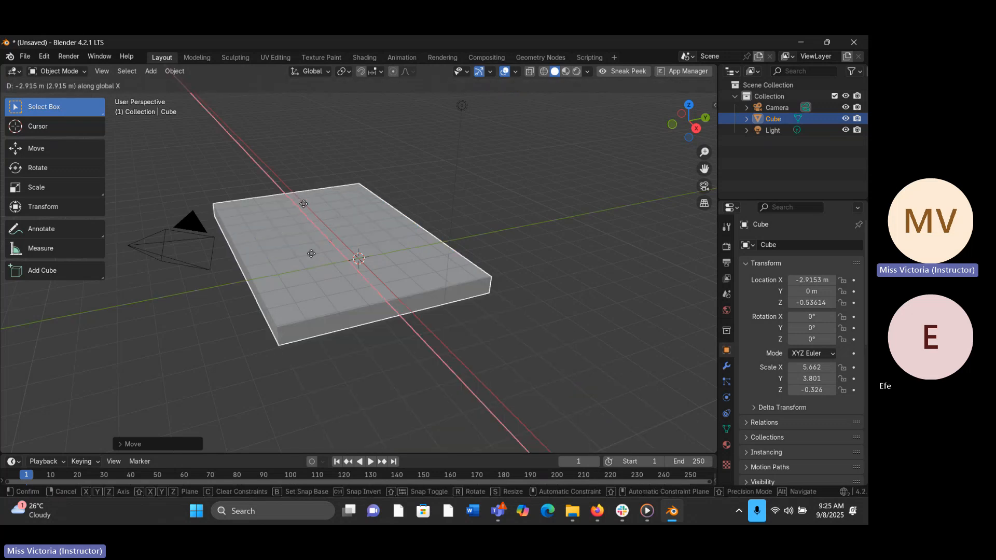
key(Escape)
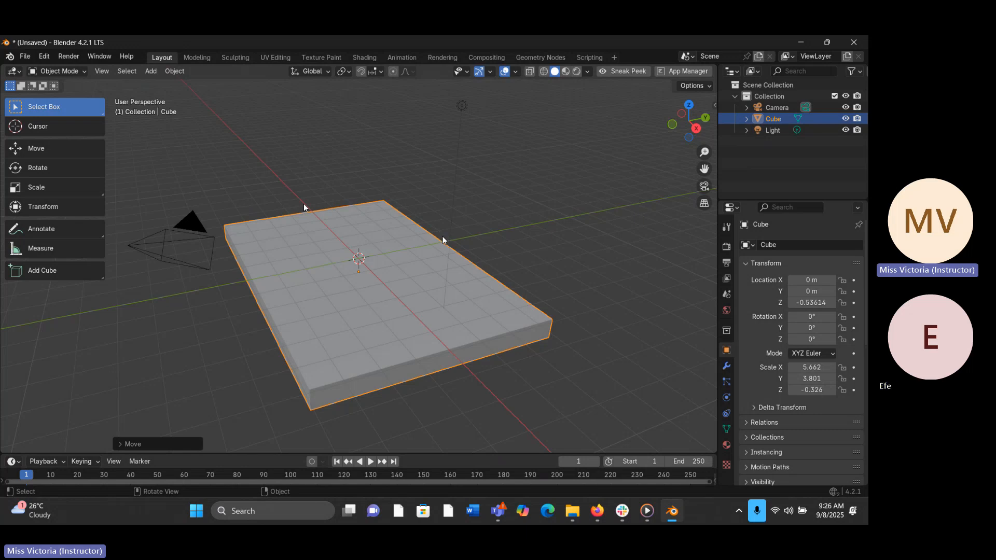
- Select the camera and then the light, and move the light along the Y axis to about -3.88 m
click(191, 224)
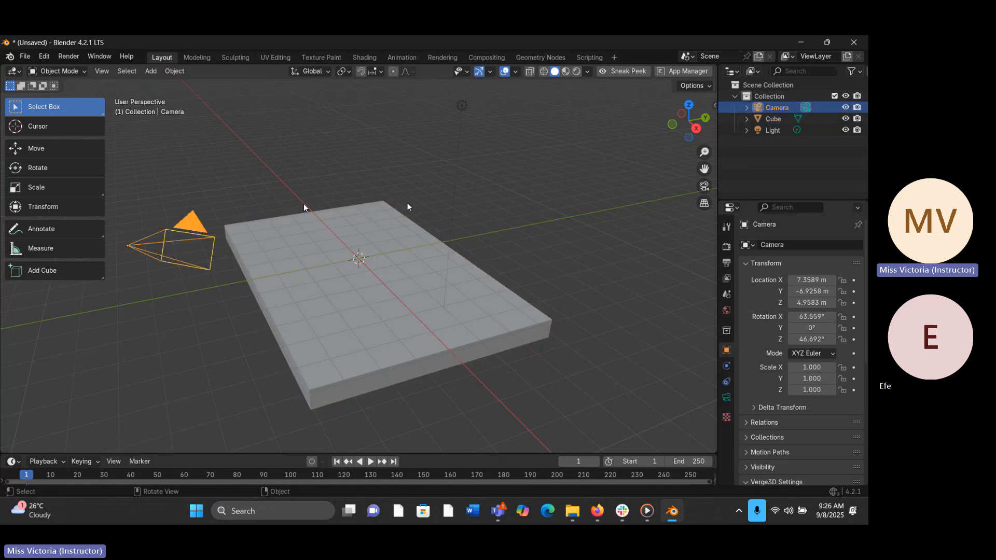
click(465, 108)
key(g)
key(y)
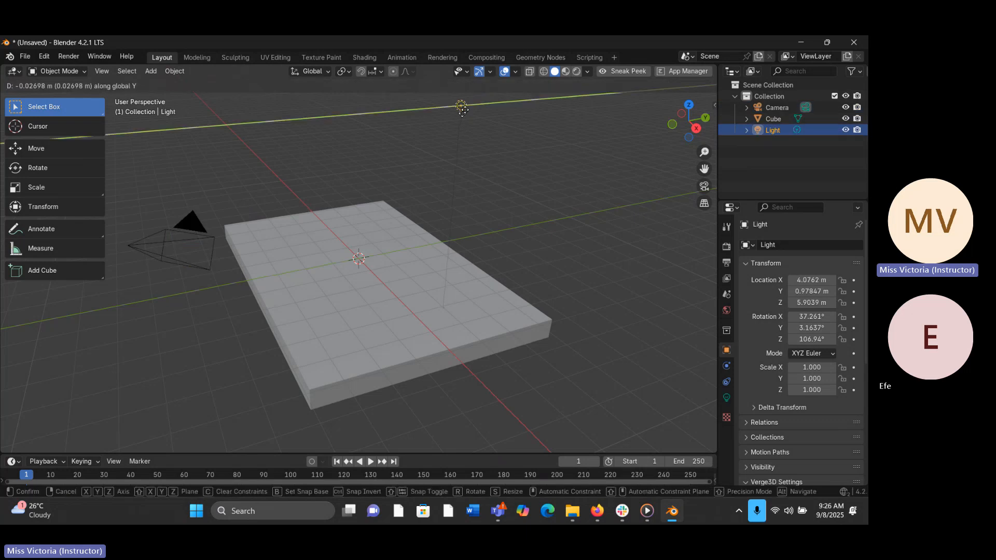
click(279, 177)
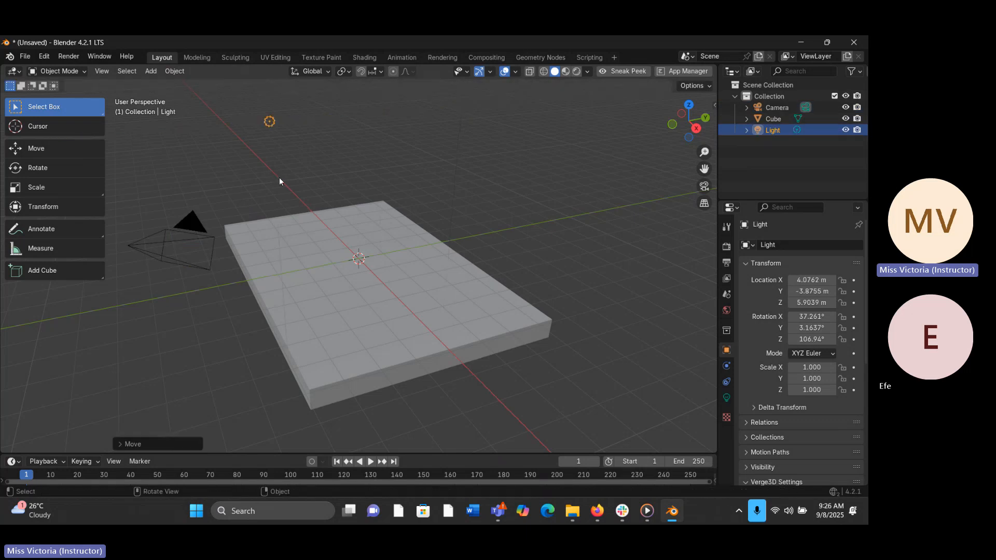
- Select the camera and try to move it along the Z axis
click(204, 235)
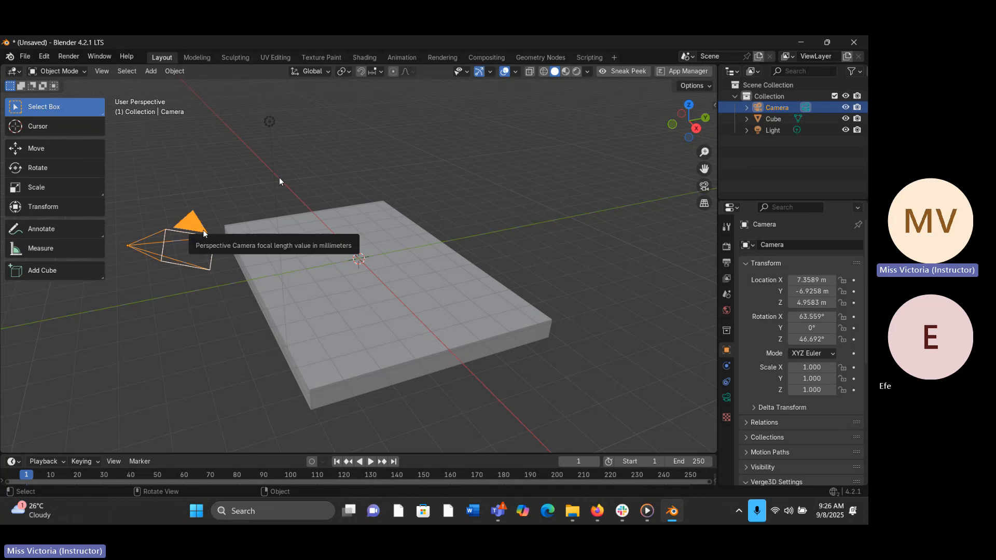
key(g)
key(z)
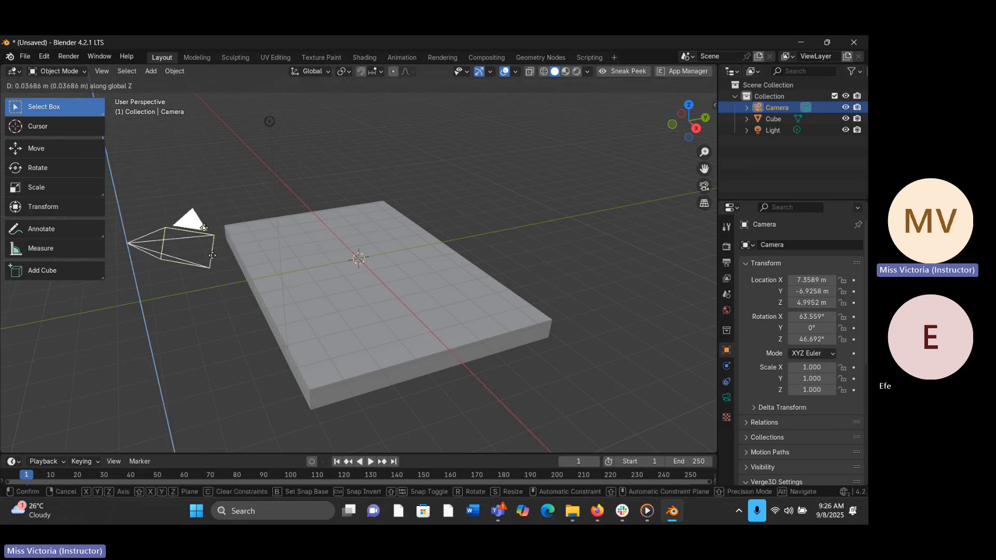
click(207, 145)
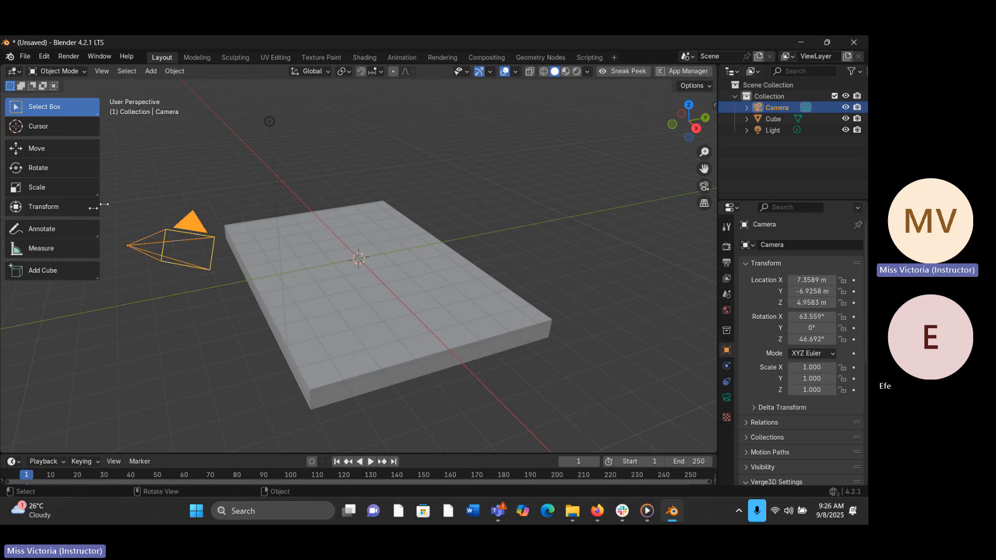
- Shrink the toolbar to icons only, and check the Teams meeting window before returning to the Blender scene
drag(105, 204, 32, 226)
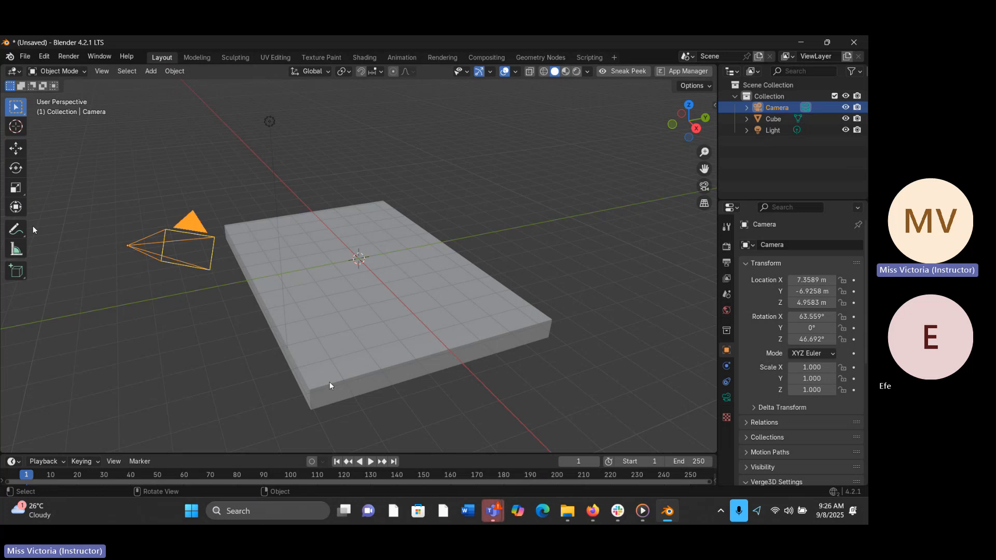
mouse_move(556, 514)
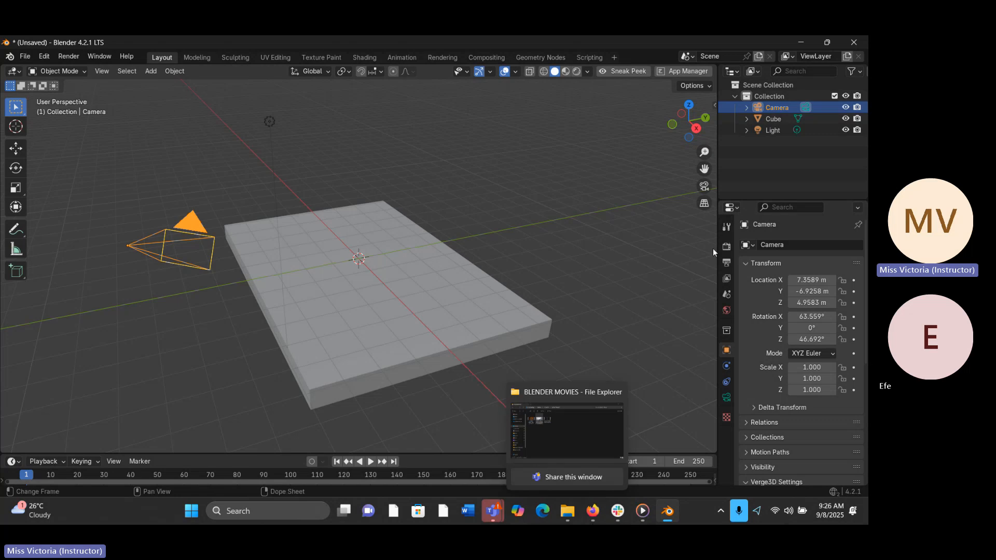
mouse_move(492, 511)
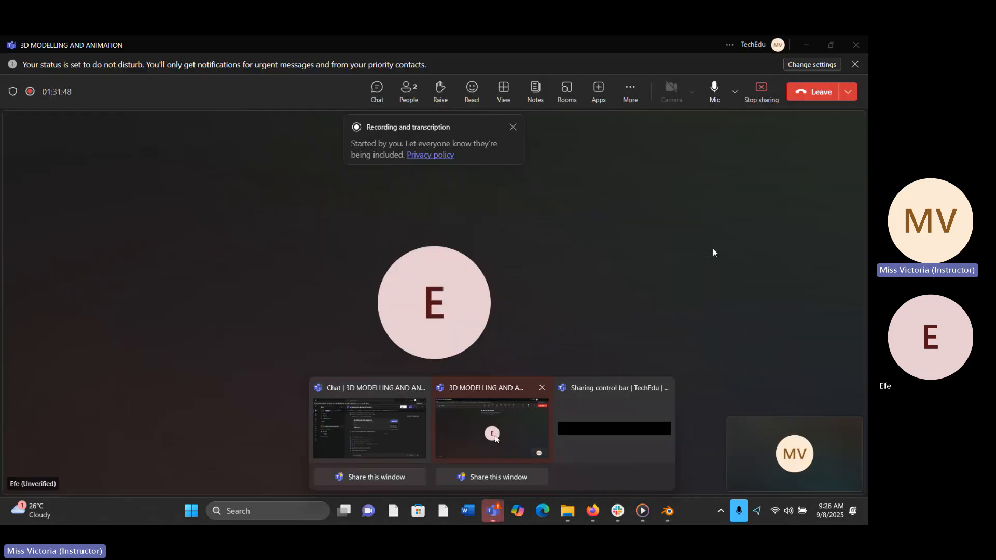
click(495, 439)
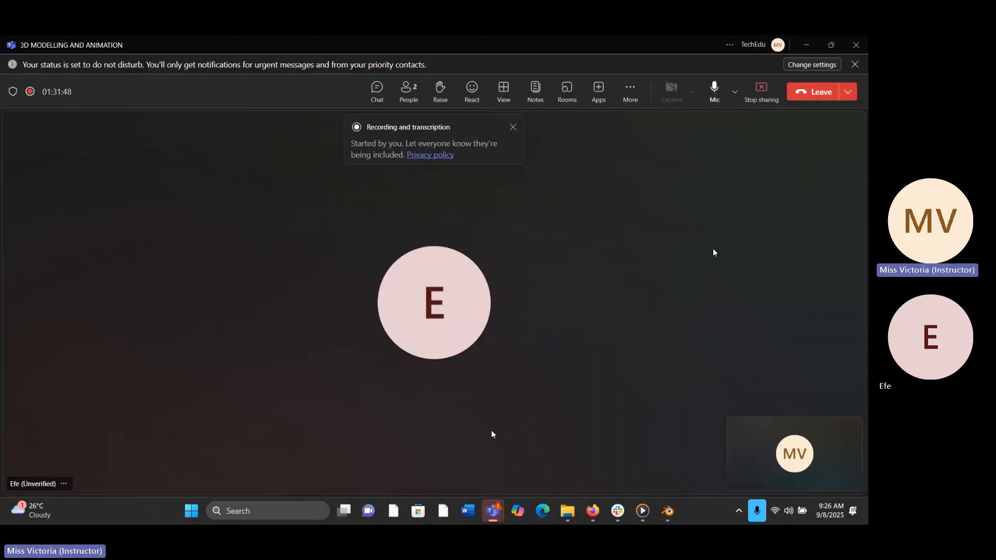
click(813, 47)
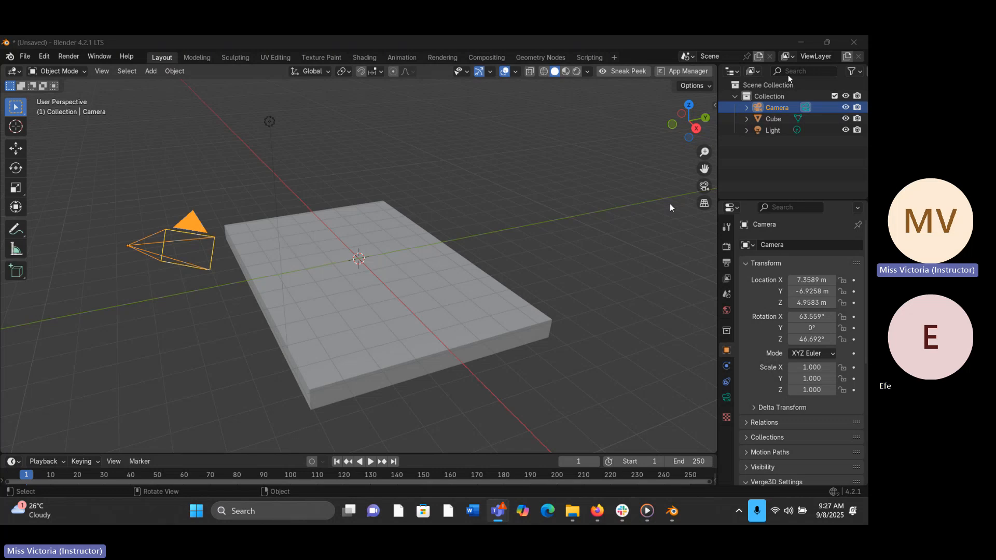
- Delete the slab, undo the deletion, and deselect the slab
click(390, 234)
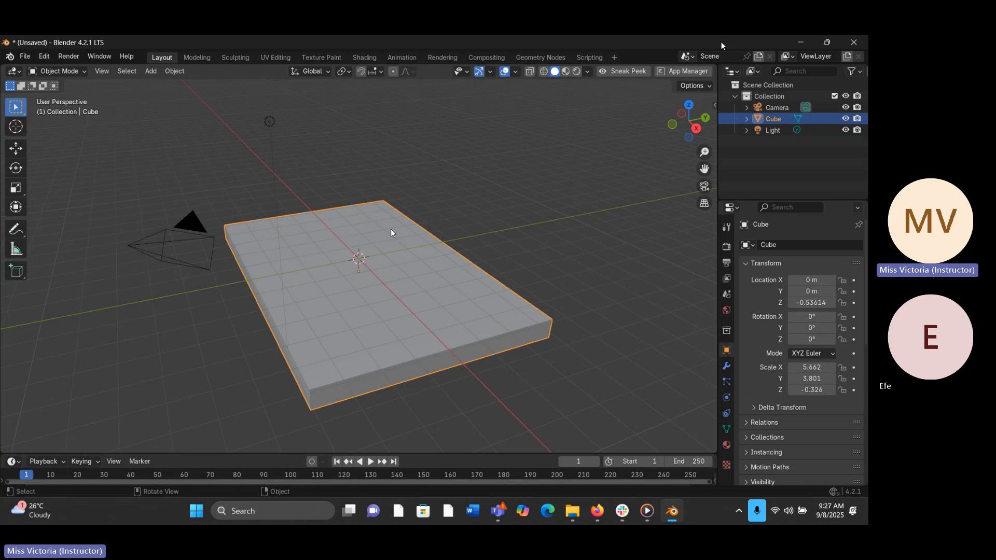
key(x)
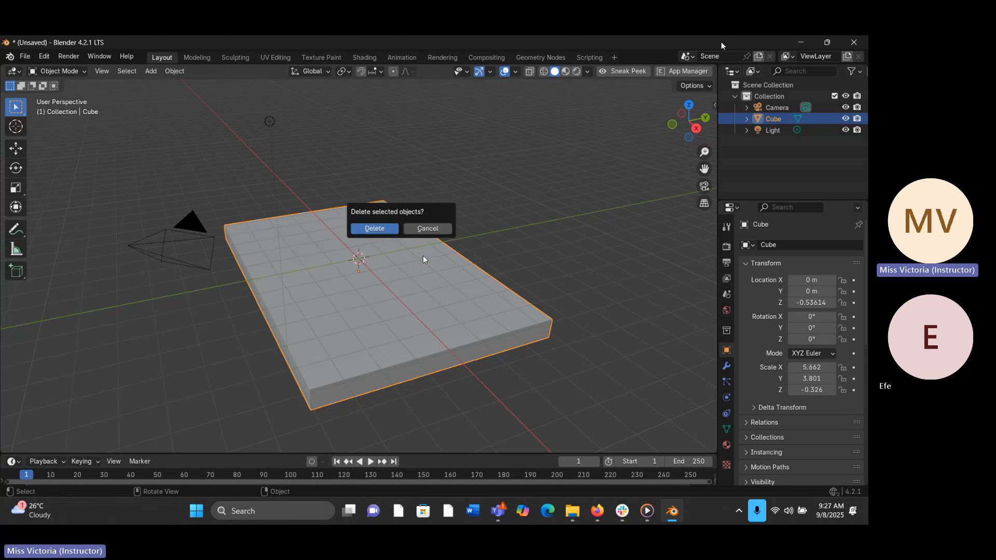
click(375, 228)
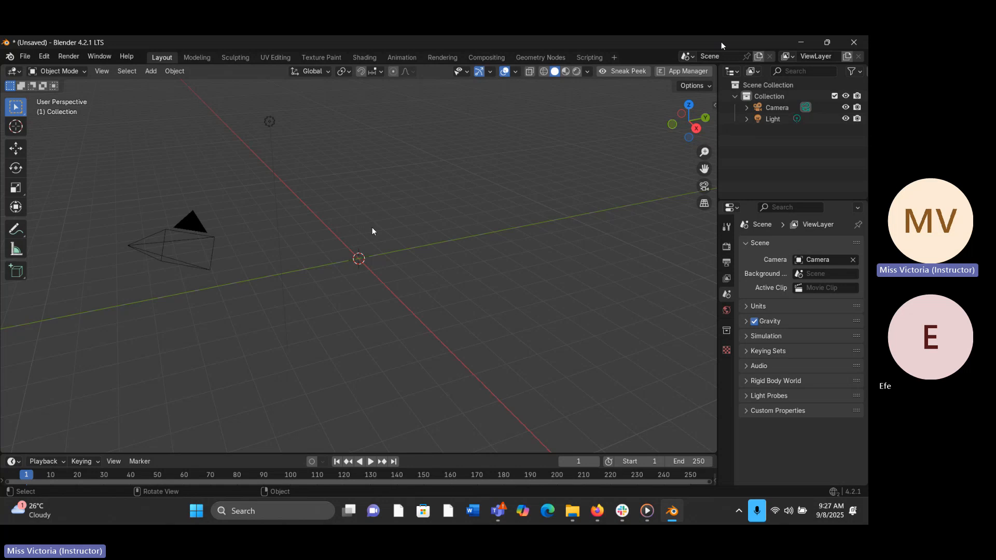
key(ctrl+z)
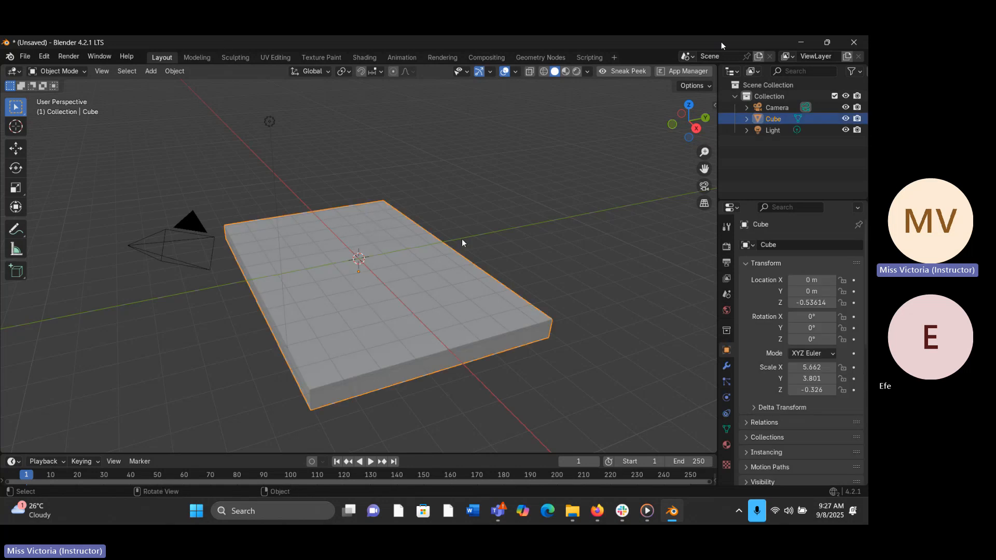
click(473, 204)
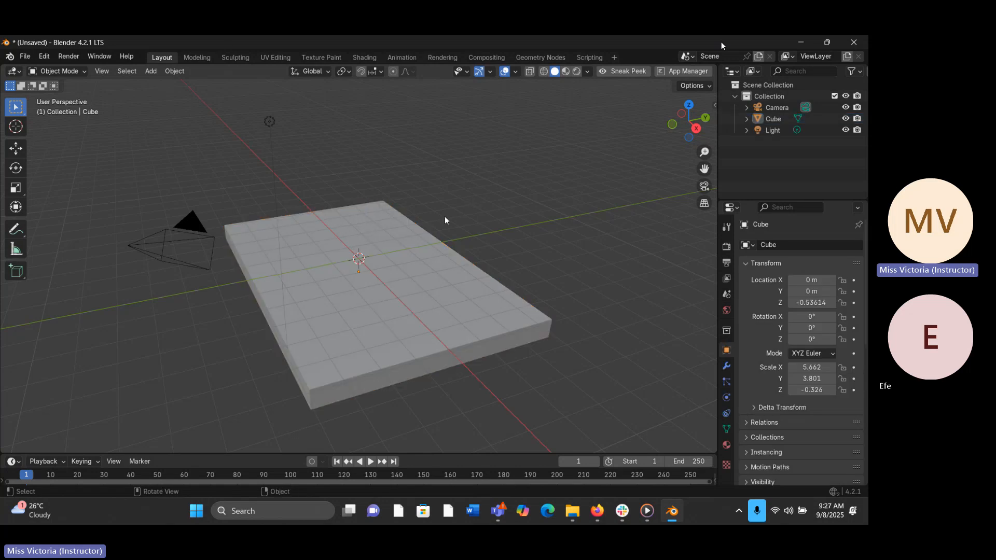
- Add a plane mesh at the world origin on the slab
click(391, 264)
middle_drag(377, 302, 444, 295)
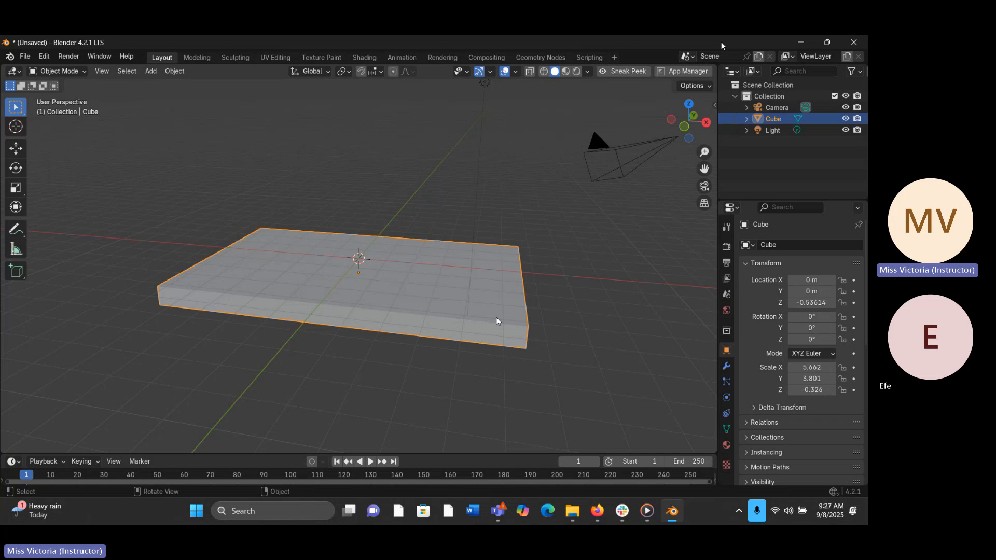
click(151, 72)
mouse_move(159, 86)
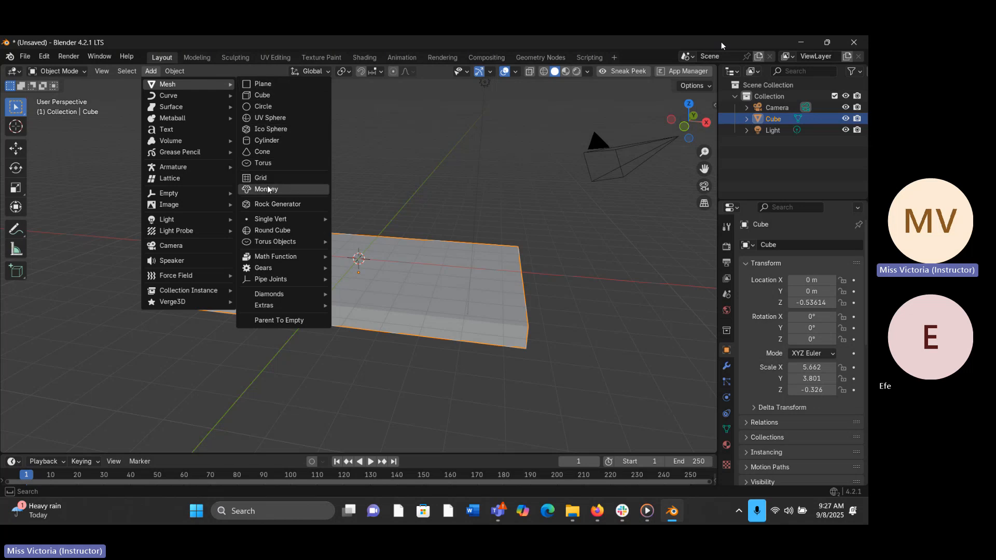
click(255, 88)
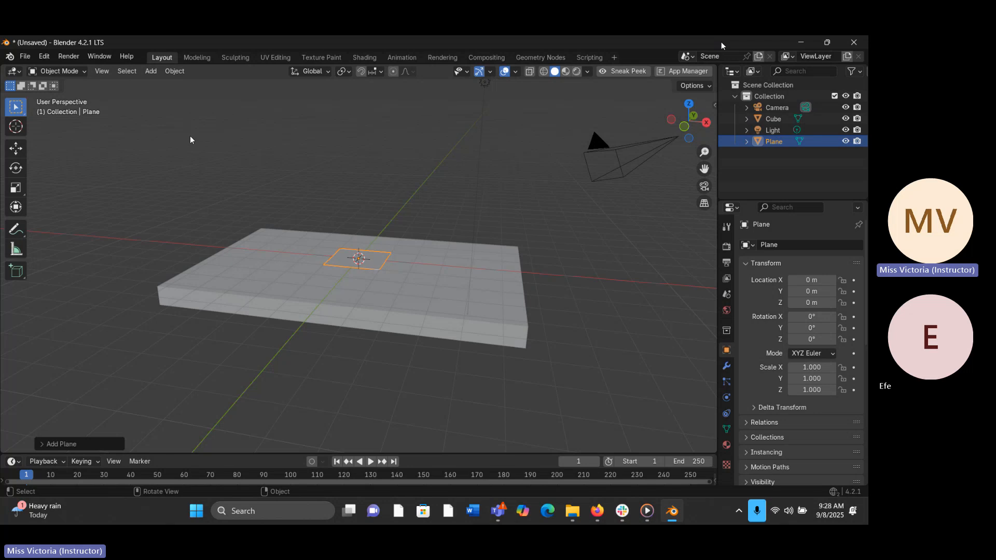
- Add a cube mesh and a cylinder mesh at the world origin
click(152, 71)
mouse_move(185, 85)
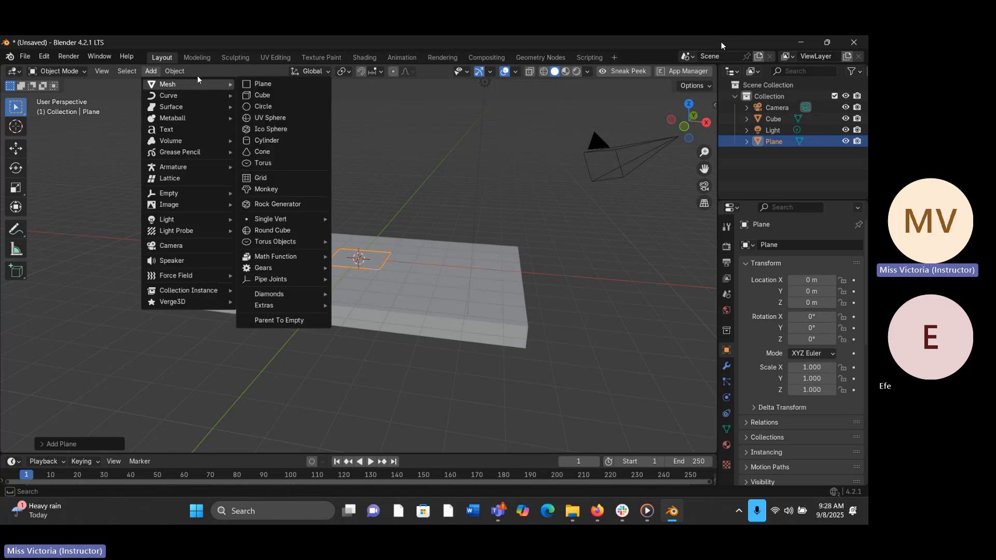
click(273, 97)
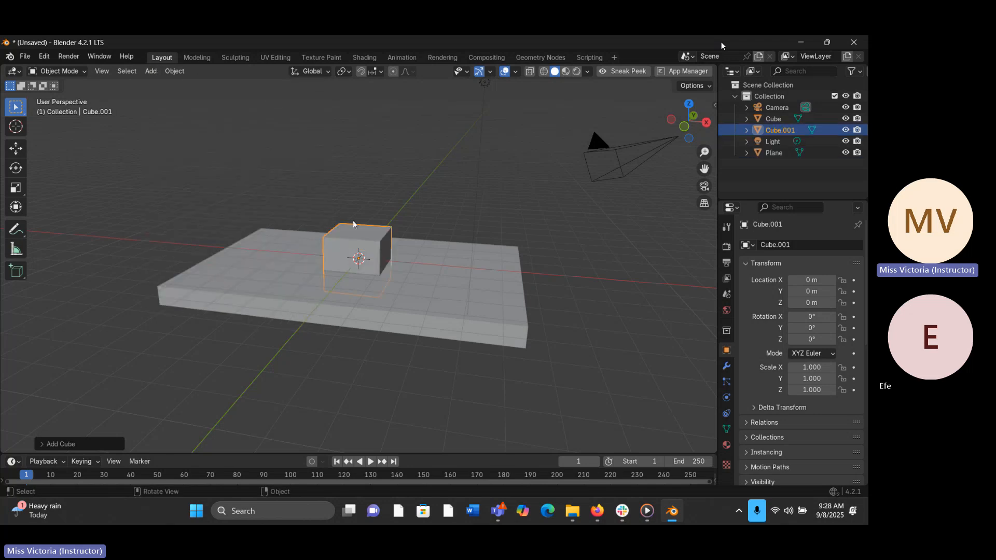
click(154, 72)
mouse_move(210, 84)
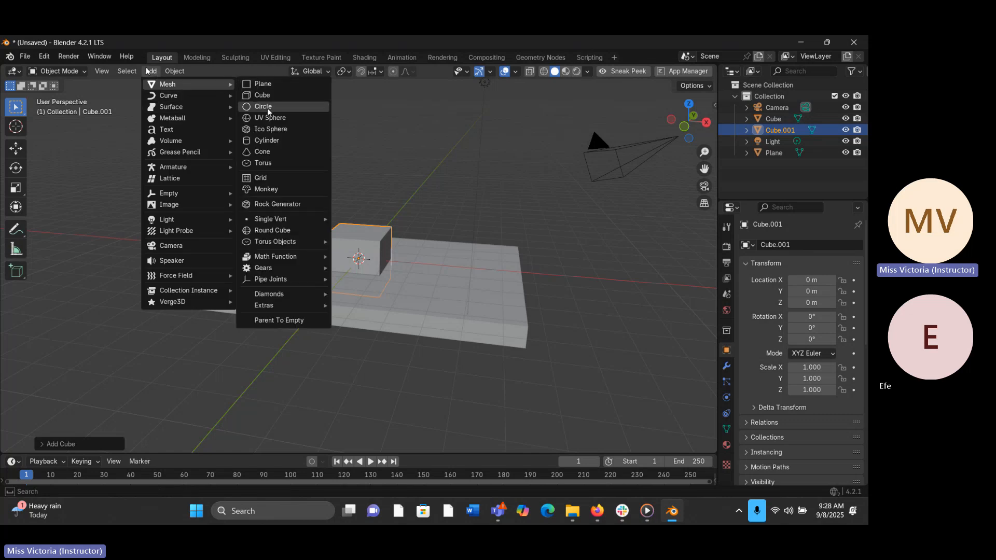
click(269, 141)
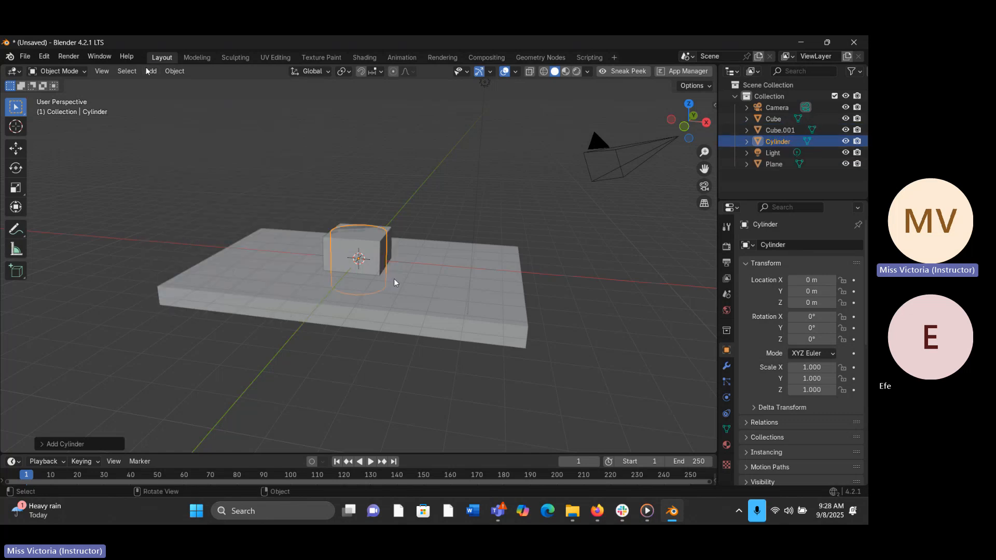
key(x)
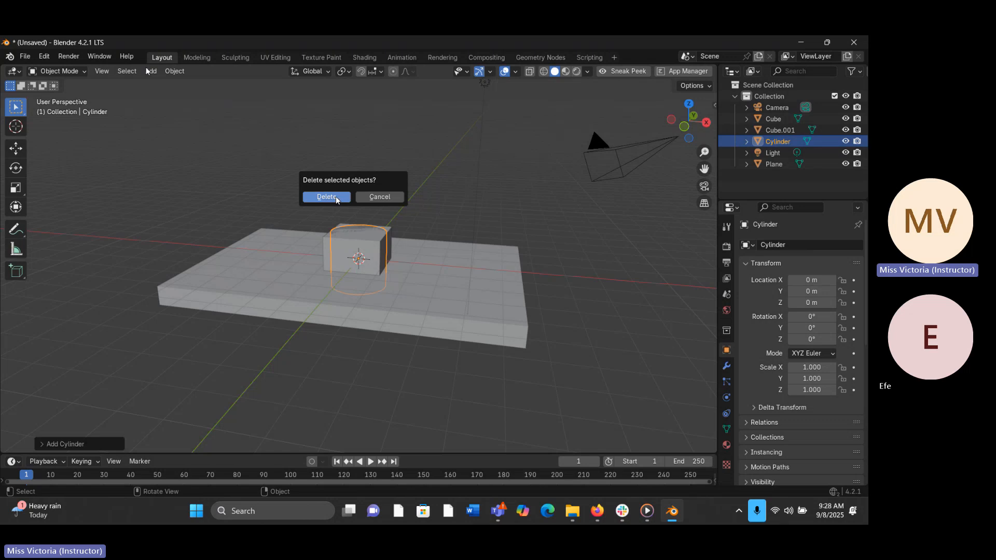
click(371, 197)
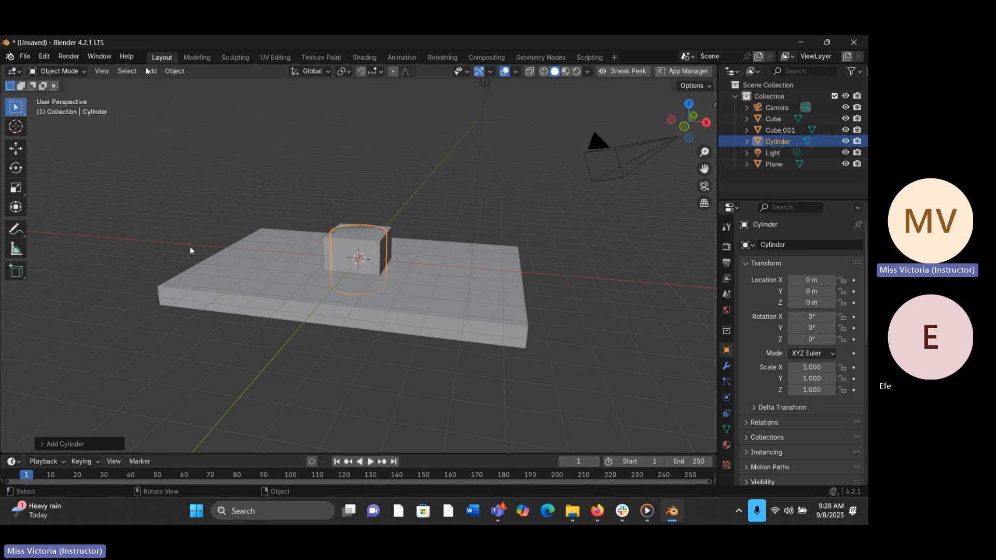
- Add a UV sphere at the world origin and scale it uniformly to about 3.26
key(shift+a)
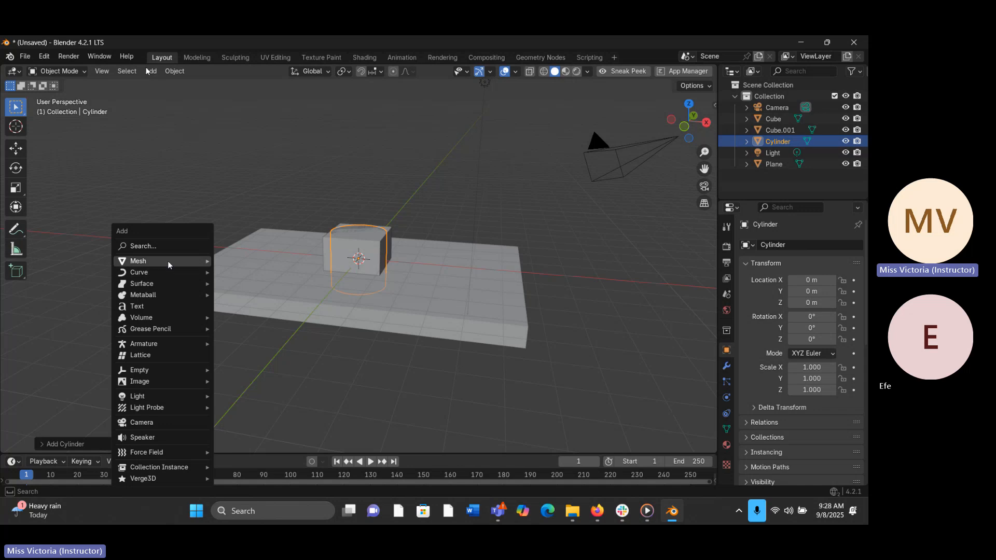
mouse_move(168, 263)
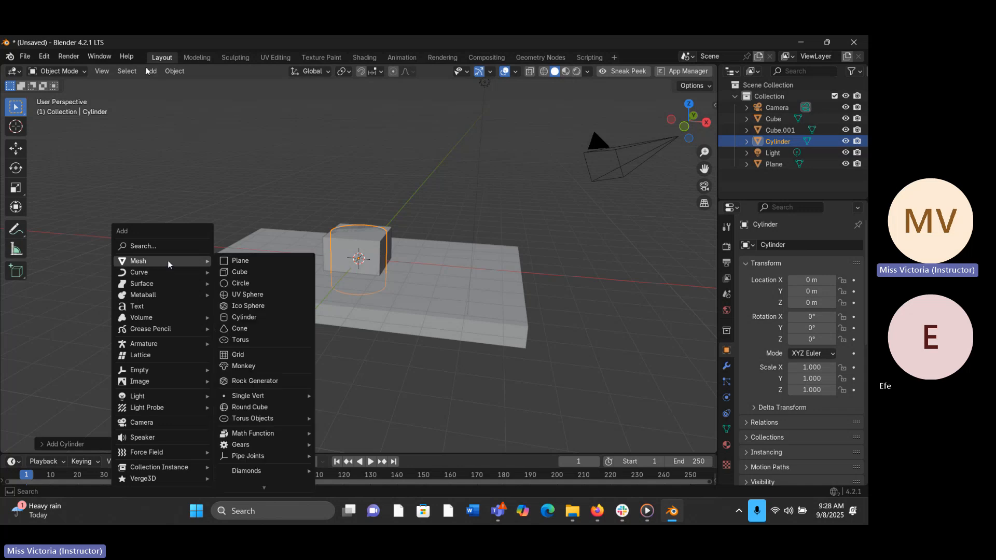
click(263, 294)
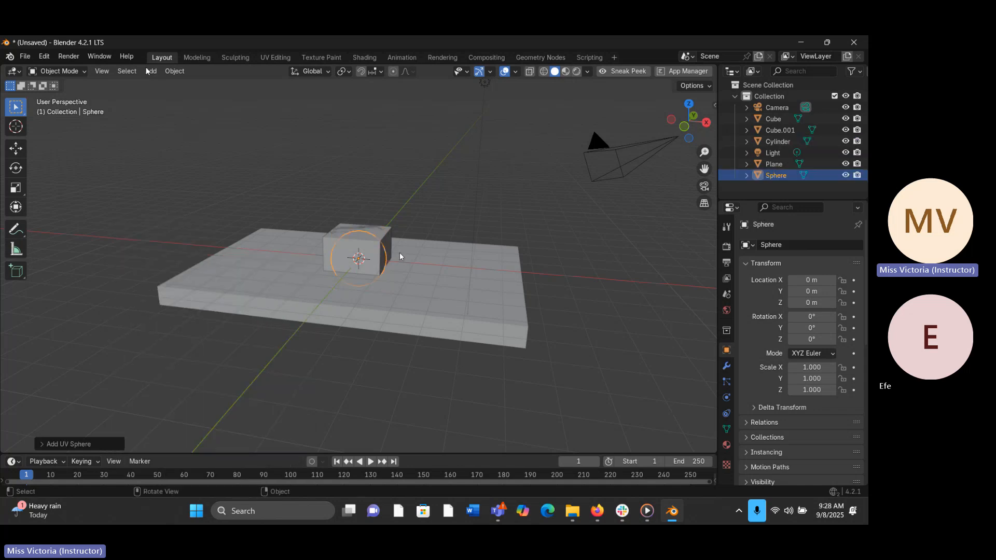
key(s)
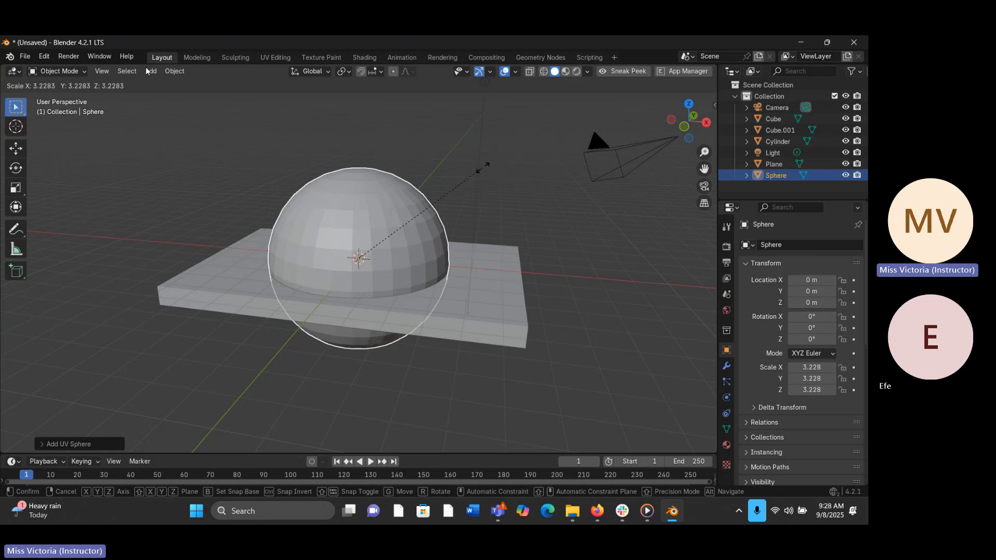
click(484, 170)
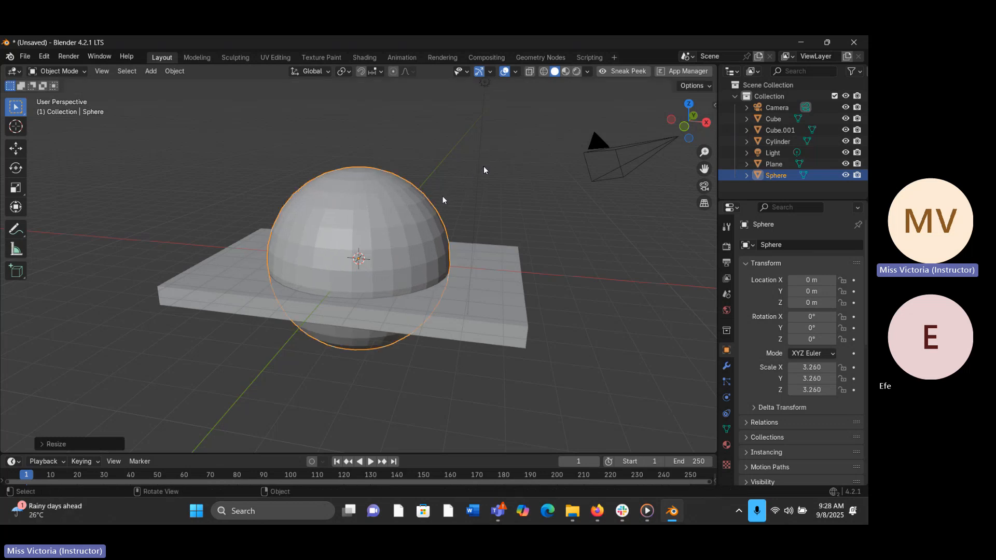
- Delete the sphere, the small cube, the cylinder, the slab and the plane, keeping only the camera and light
key(x)
click(428, 210)
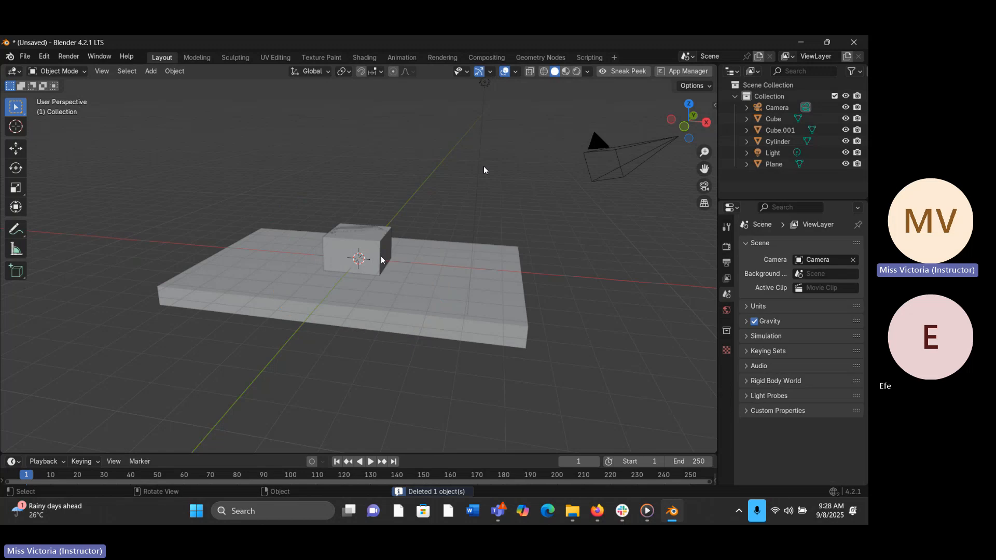
click(377, 266)
key(x)
click(377, 265)
click(375, 267)
key(x)
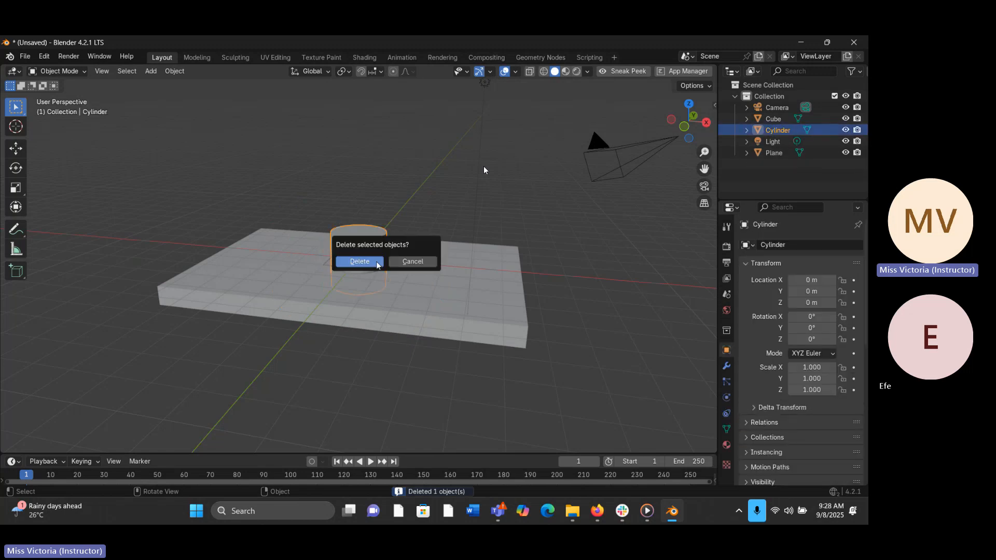
click(372, 276)
click(372, 276)
key(x)
click(373, 273)
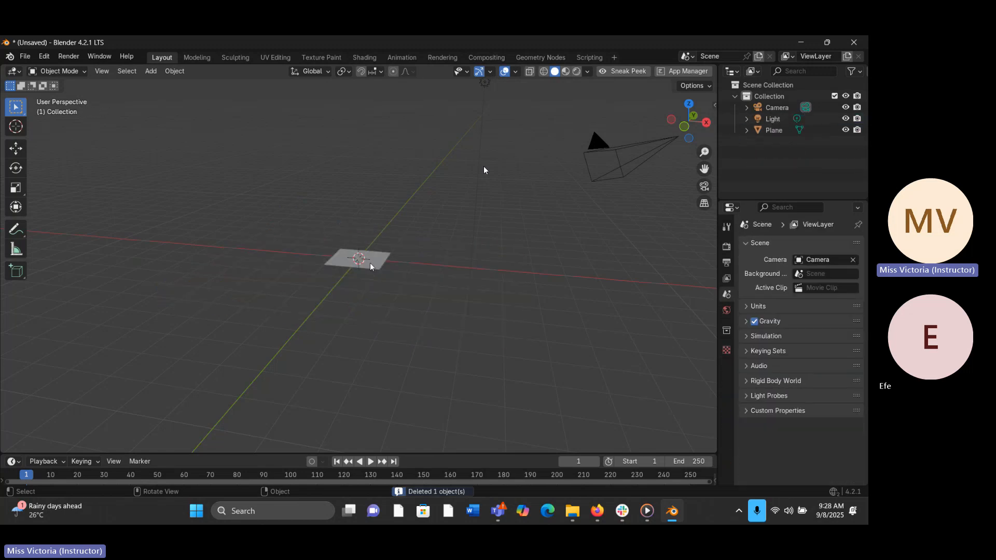
click(372, 265)
key(x)
click(372, 265)
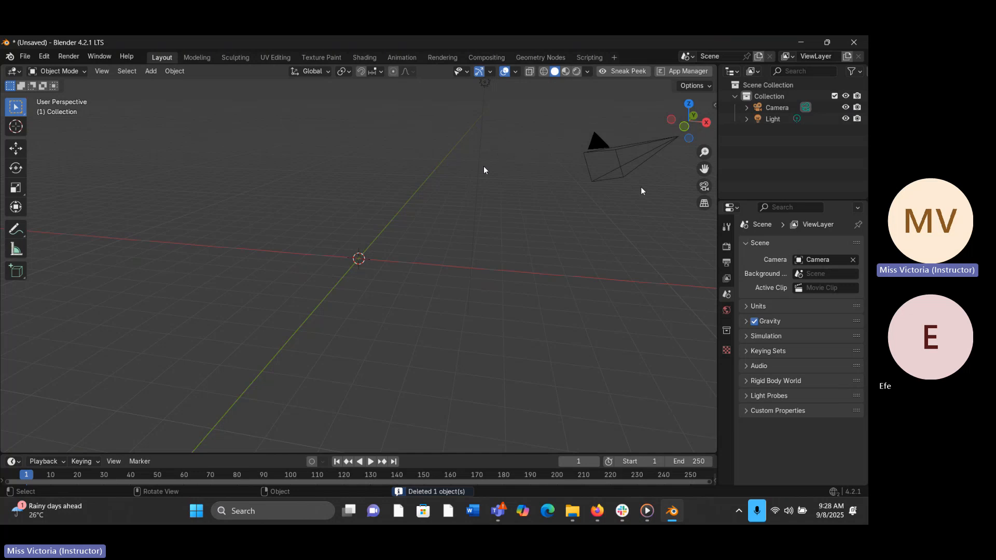
- Add a monkey mesh at the world origin of the emptied scene
drag(700, 150, 697, 154)
middle_drag(459, 233, 394, 245)
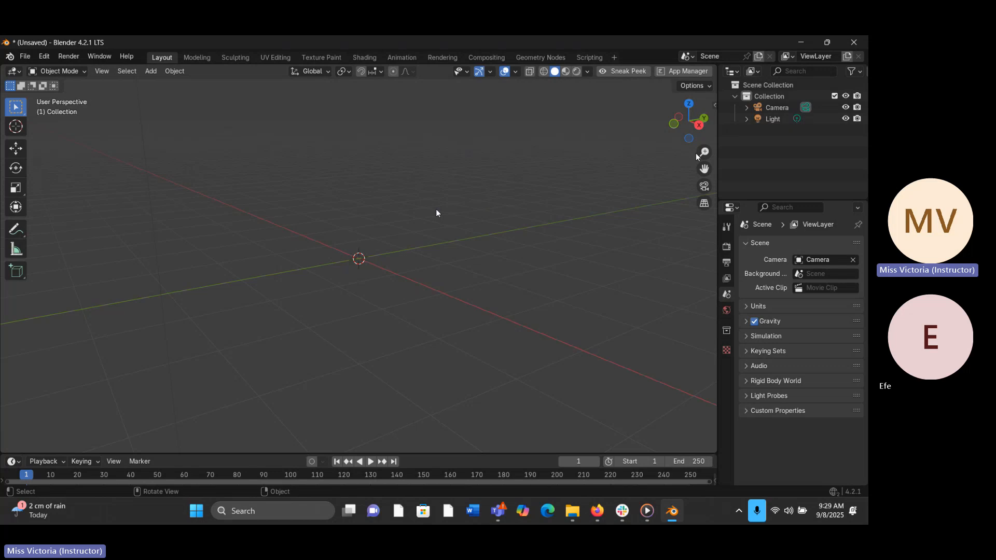
key(shift+a)
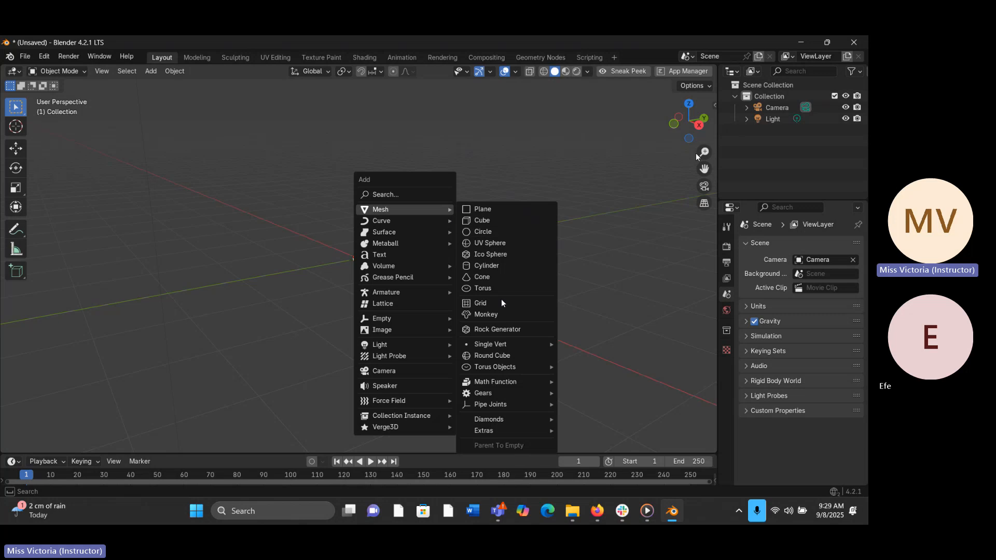
click(491, 315)
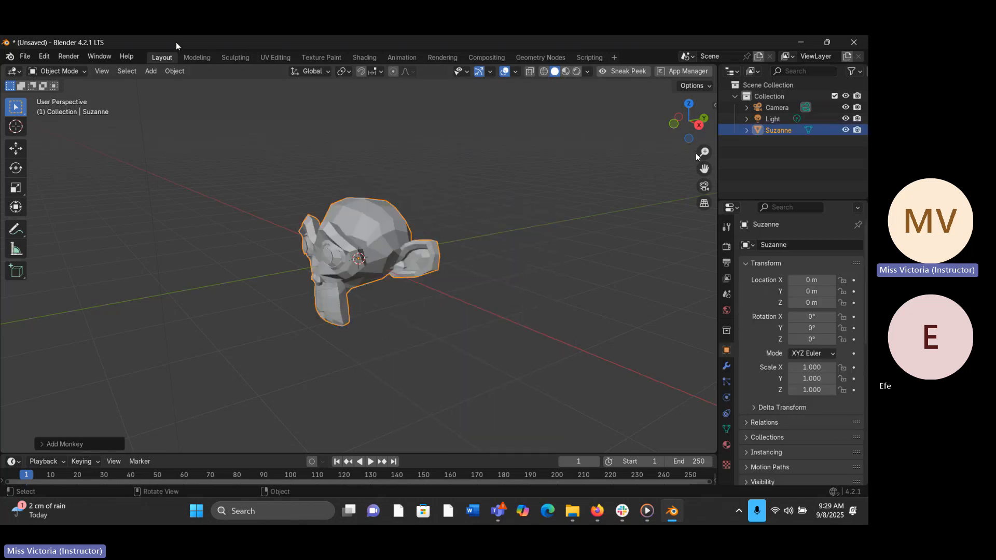
- Set the new monkey's size to about 2.09 m and its X location to about -1.62 m
click(150, 71)
mouse_move(196, 82)
middle_drag(345, 268, 325, 282)
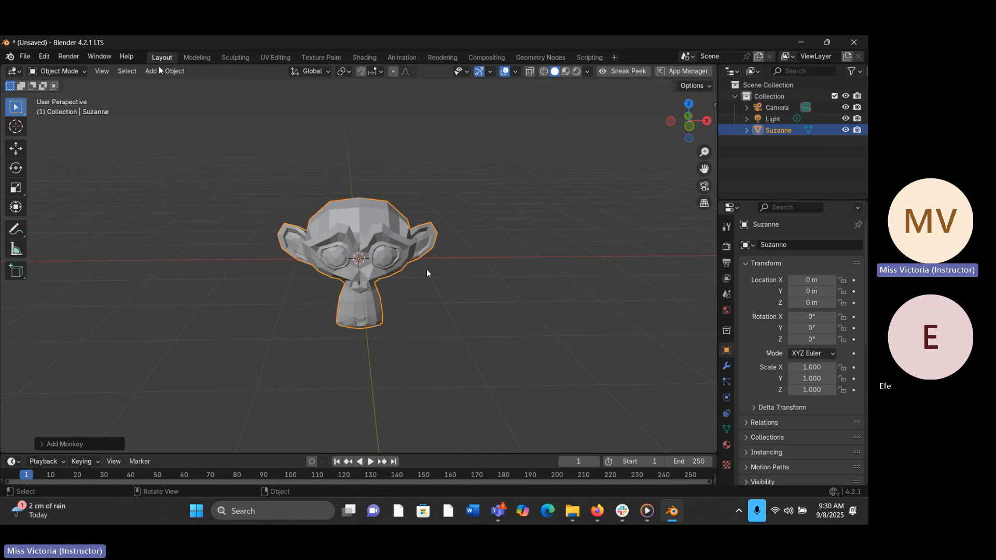
click(155, 70)
click(86, 448)
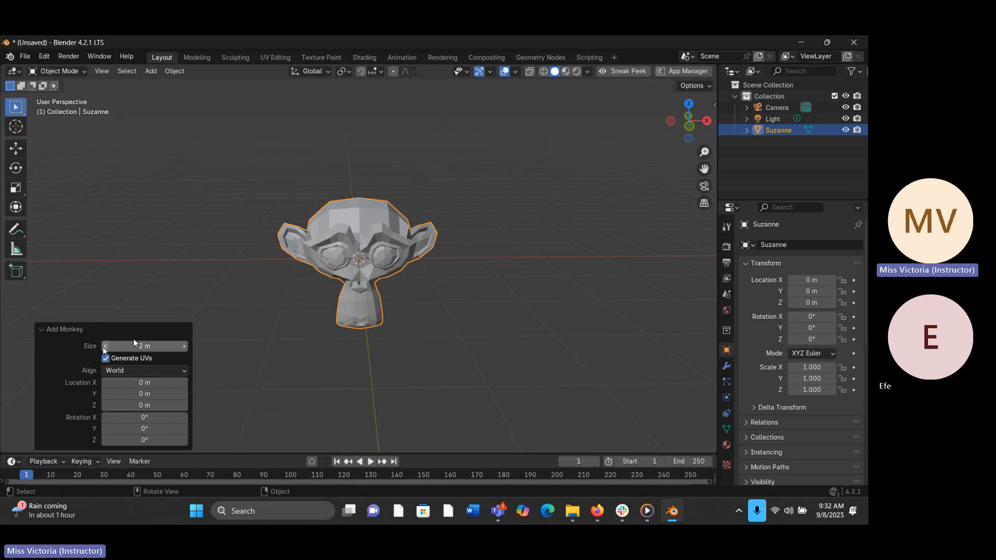
mouse_move(134, 345)
mouse_down()
mouse_move(108, 343)
mouse_move(91, 357)
mouse_move(133, 346)
mouse_up()
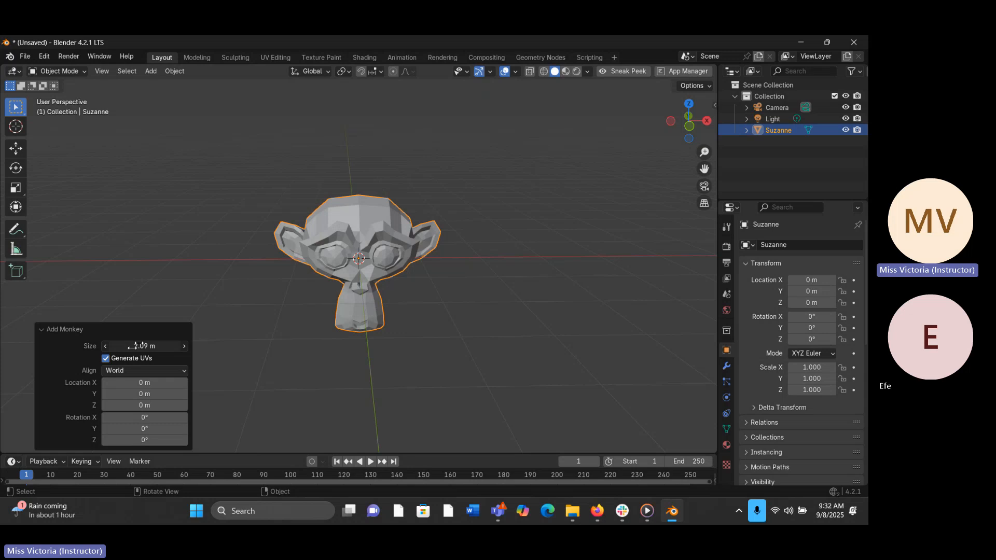
drag(141, 382, 759, 393)
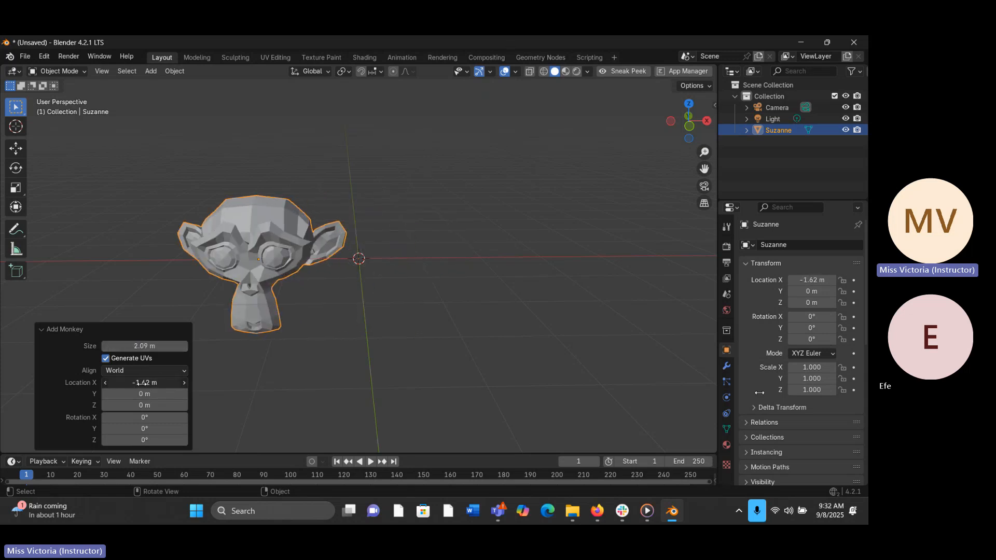
- Set the monkey's Y location to about 0.83 m and its X rotation to about 20.5°
drag(168, 394, 215, 395)
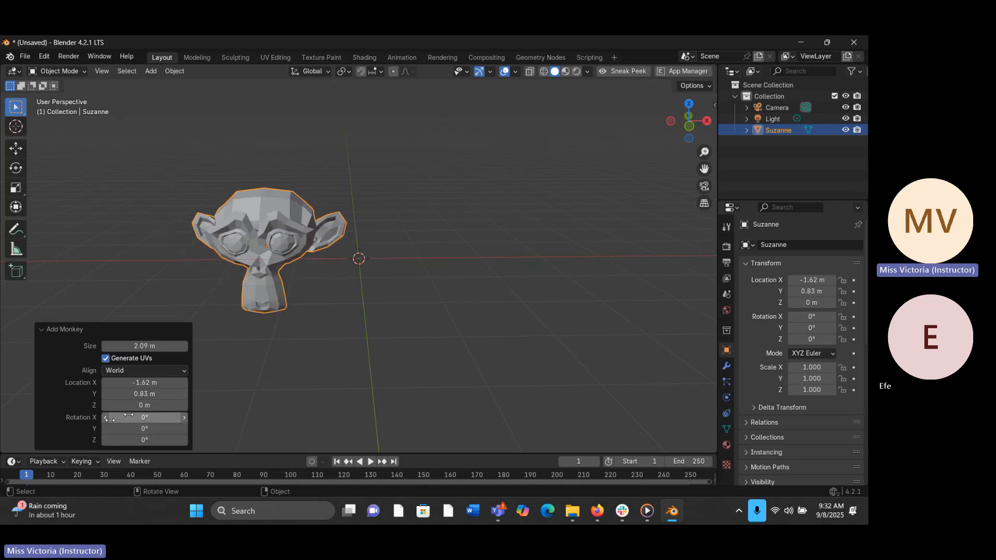
drag(117, 418, 139, 141)
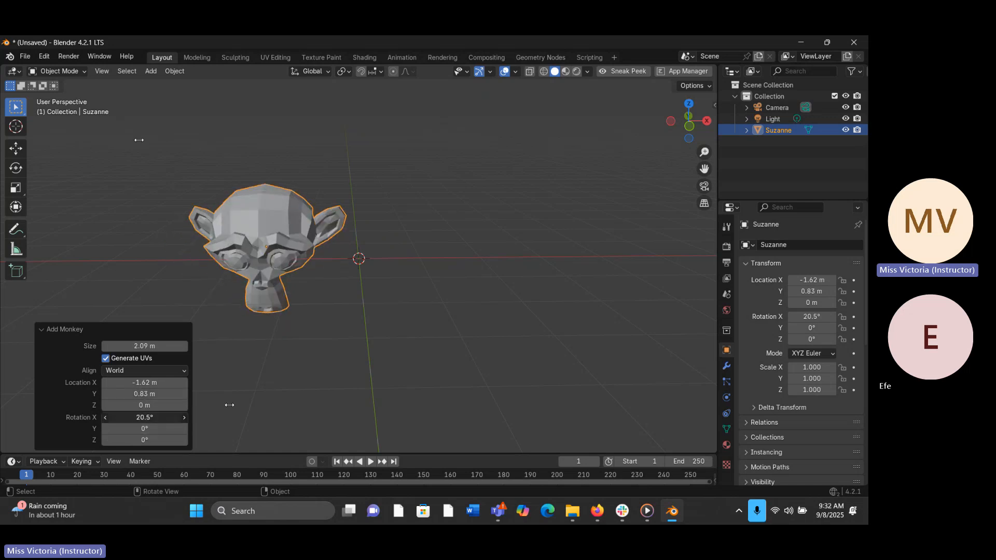
drag(229, 405, 229, 406)
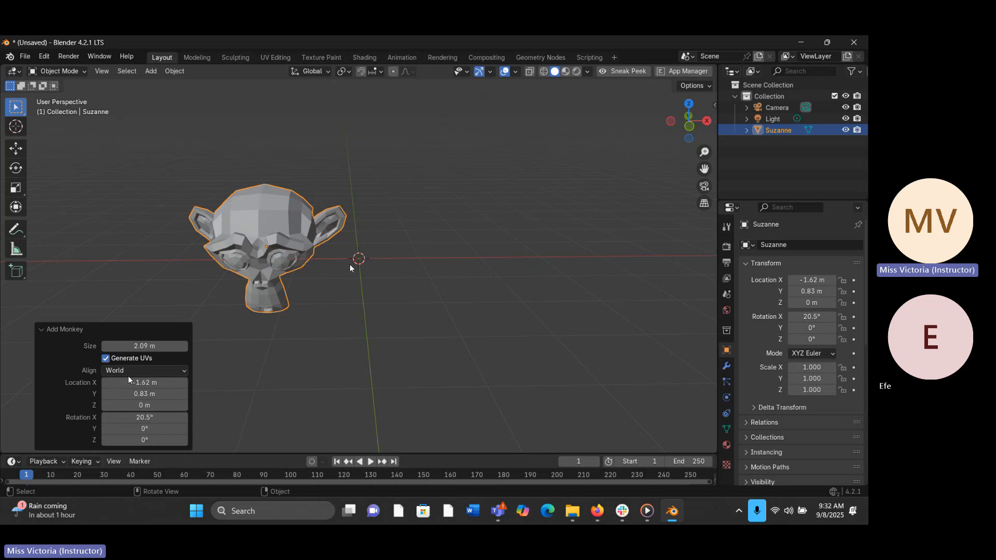
click(355, 310)
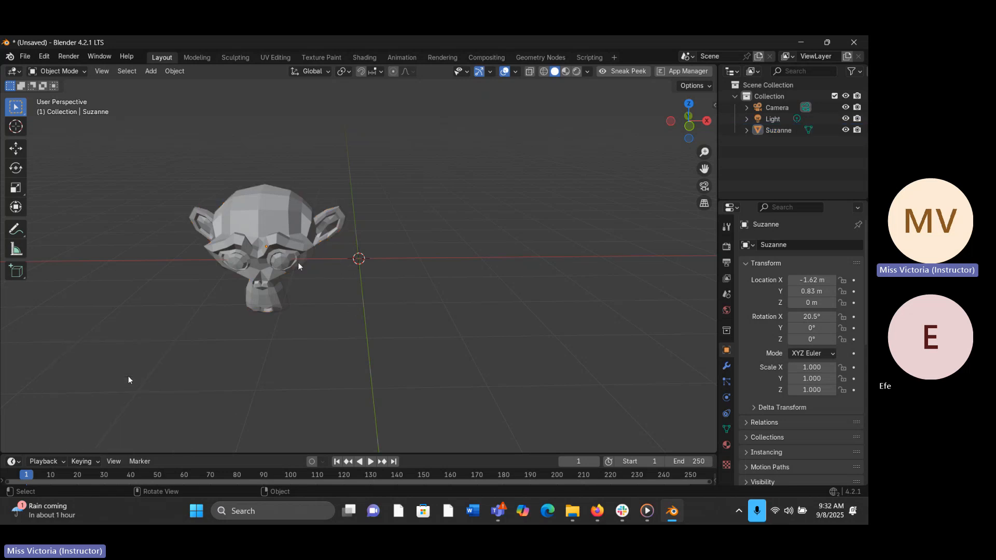
click(290, 253)
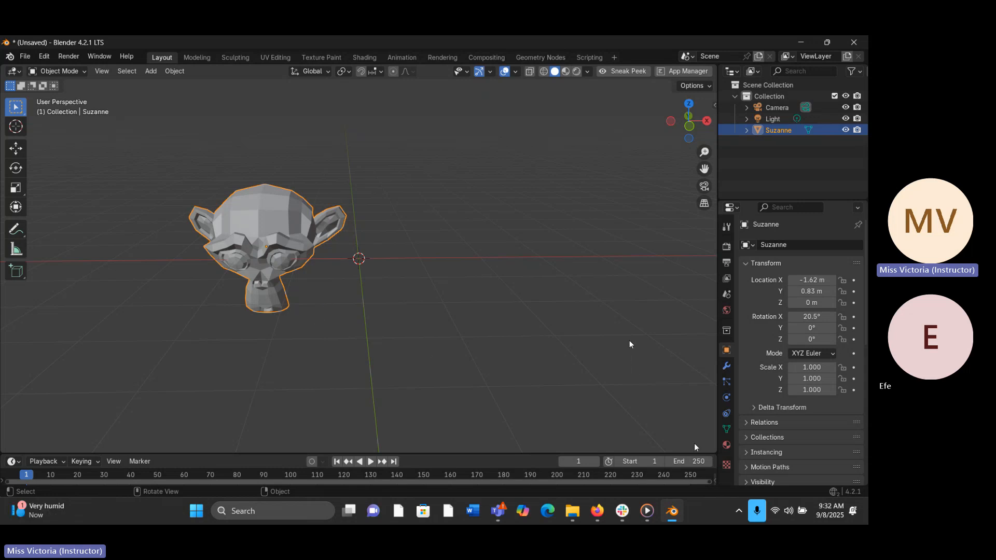
- Undo the monkey's adjustments and its addition, back to the scene with only the camera and light
key(ctrl+z)
key(ctrl+z)
key(ctrl+z)
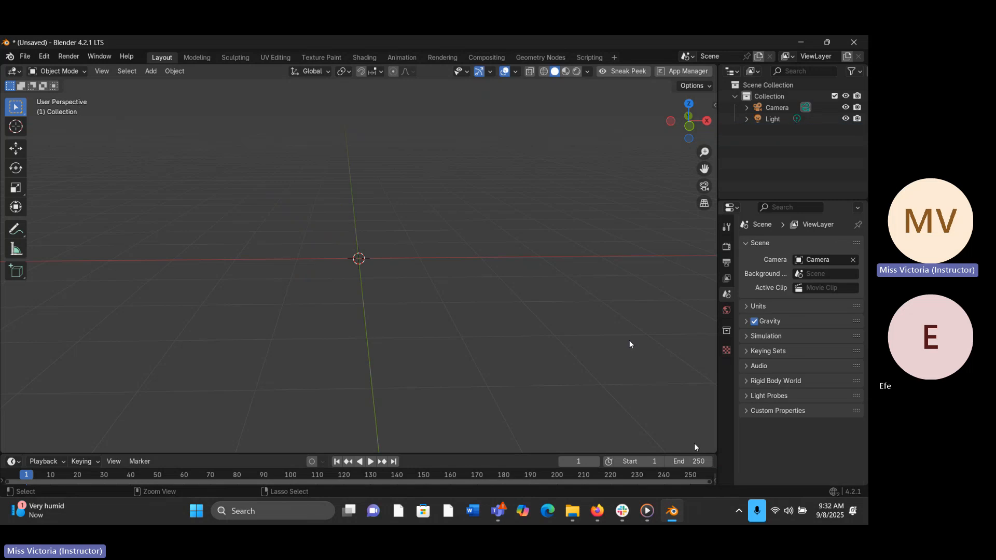
- Add a new monkey mesh at the world origin and leave it selected
key(shift+a)
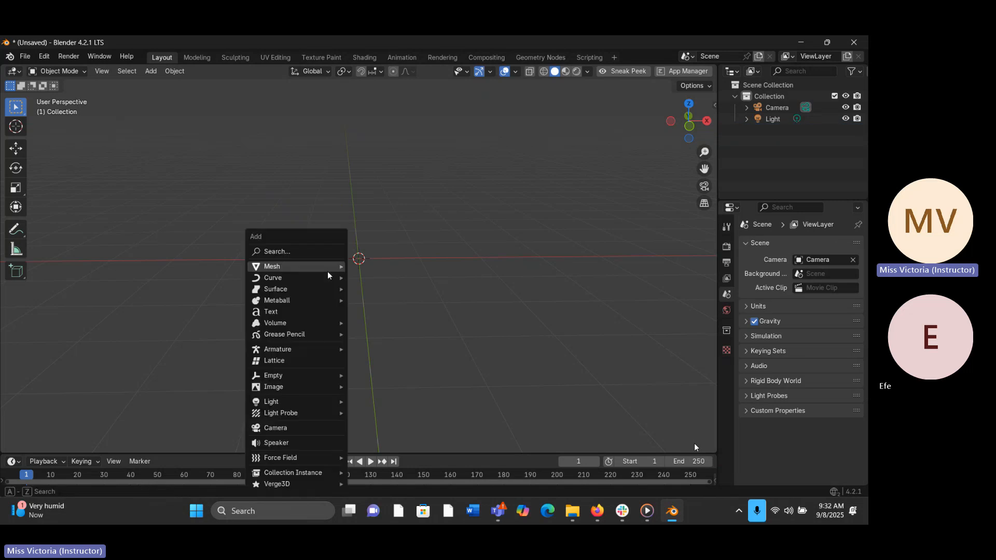
mouse_move(329, 274)
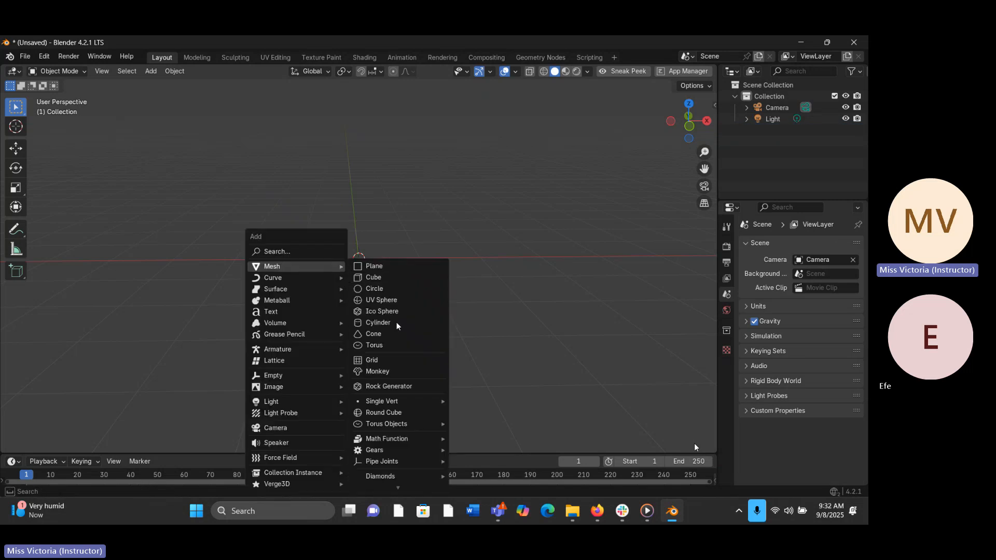
click(384, 372)
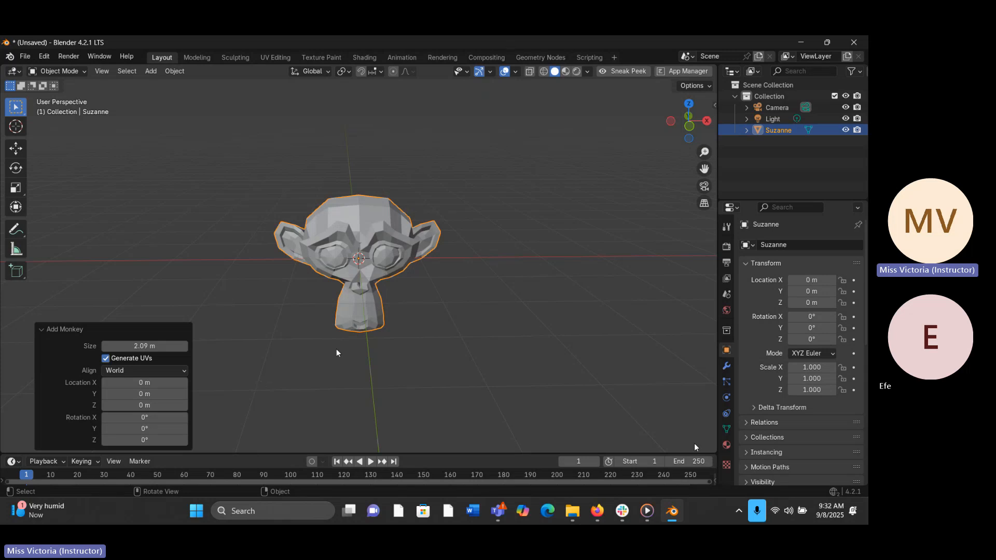
click(309, 341)
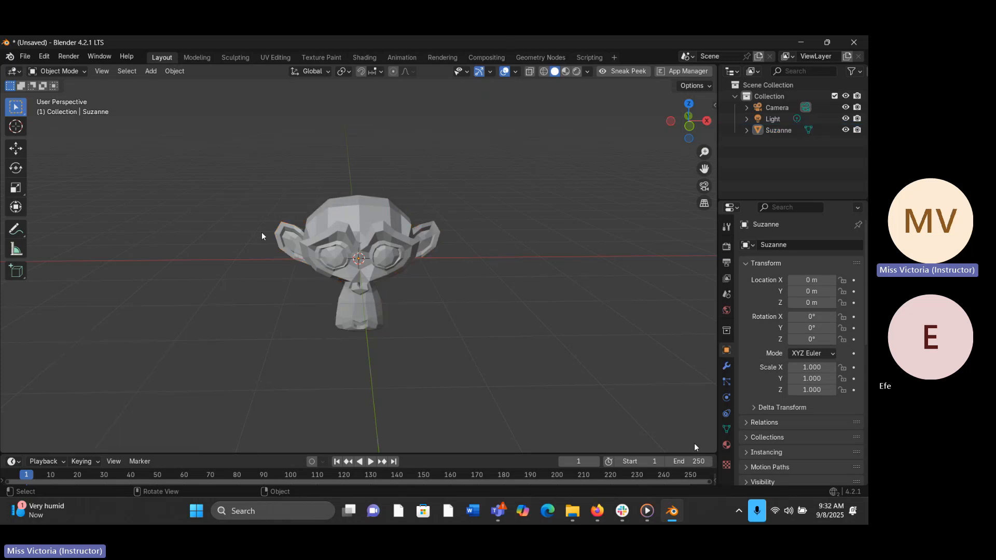
click(328, 262)
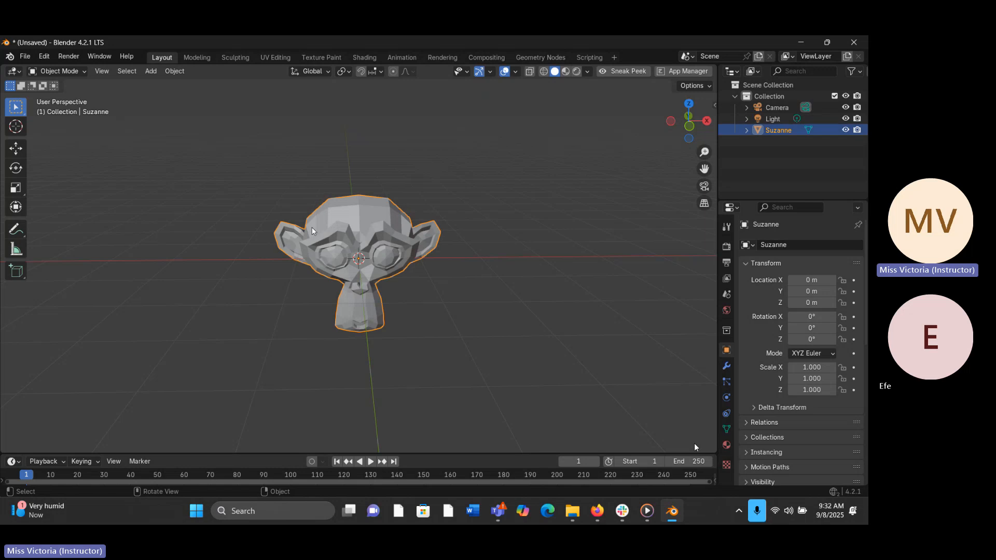
- Apply the Quick Smoke effect to the monkey and view the smoke from the side
click(175, 71)
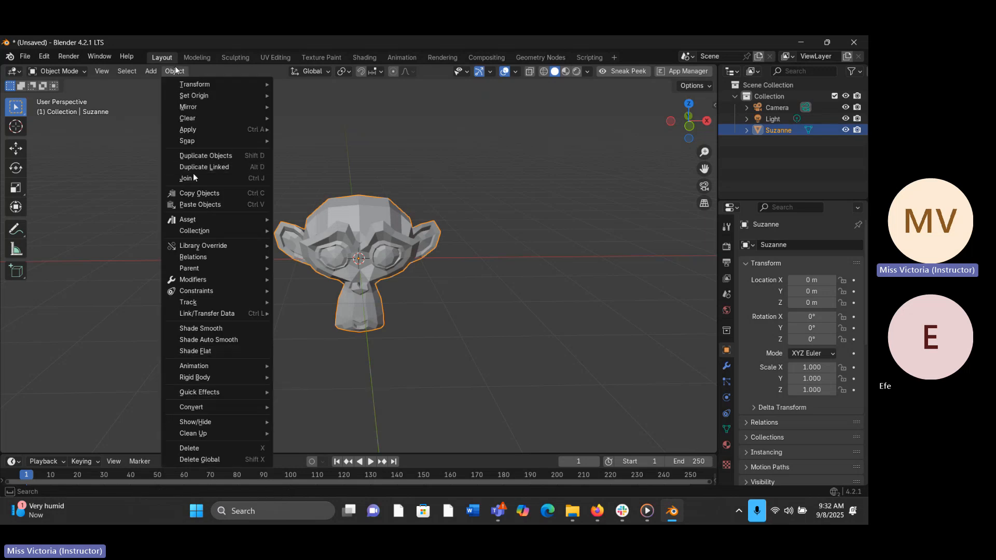
mouse_move(202, 392)
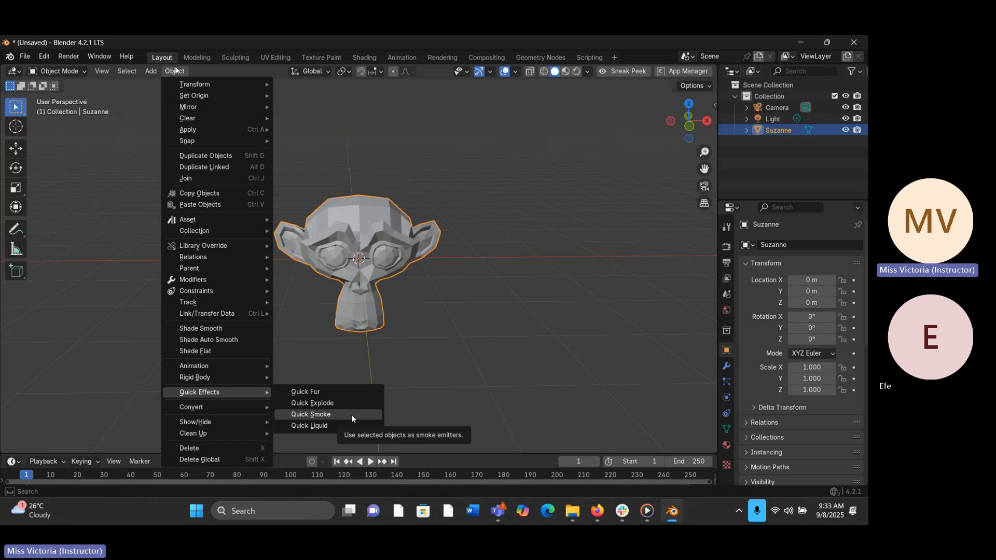
click(320, 420)
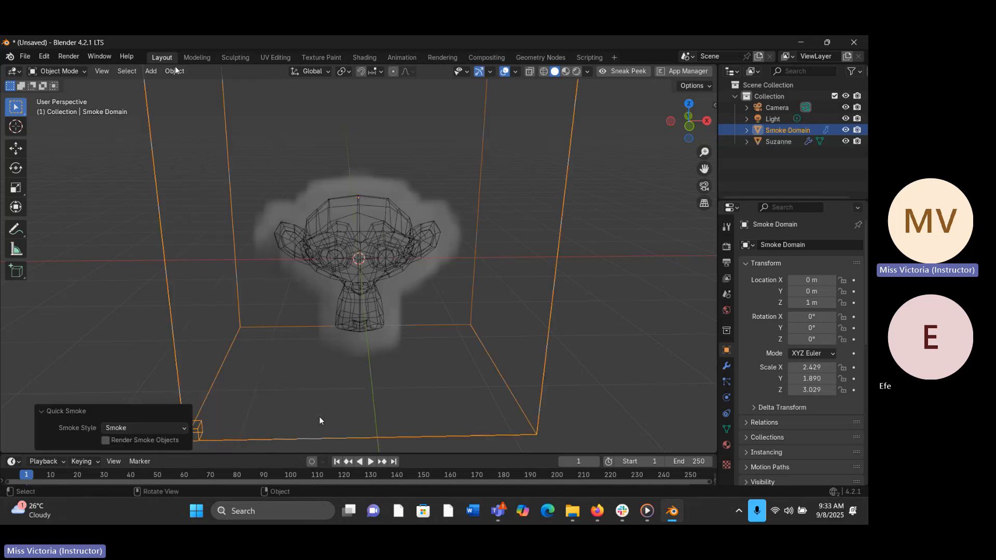
middle_drag(304, 378, 404, 375)
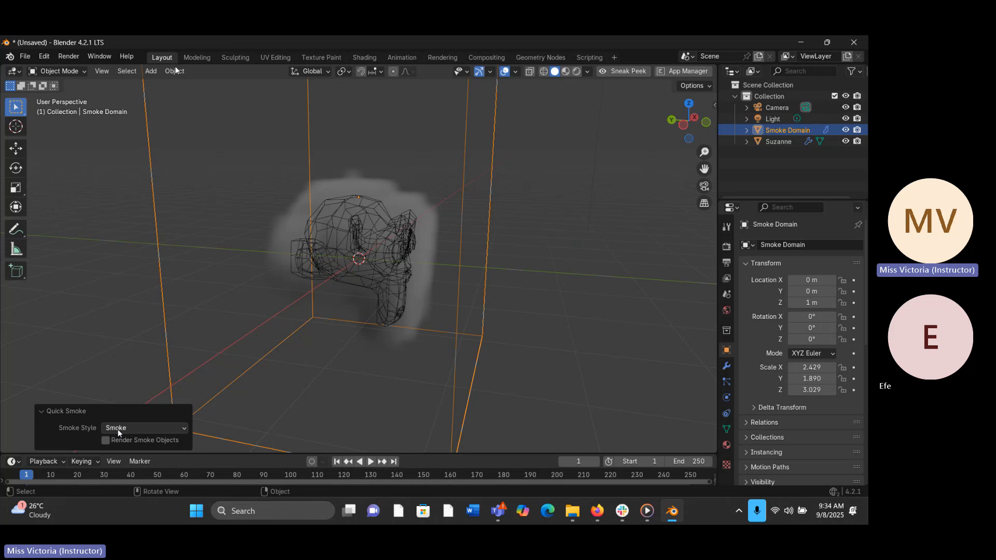
- Try the Fire style on the monkey's quick smoke effect and settle on Smoke & Fire
click(153, 427)
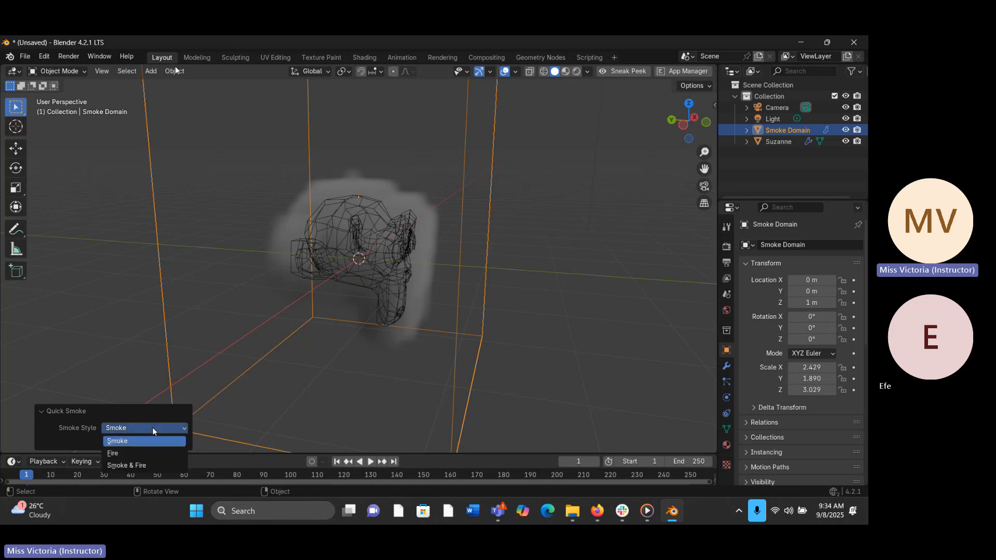
click(131, 454)
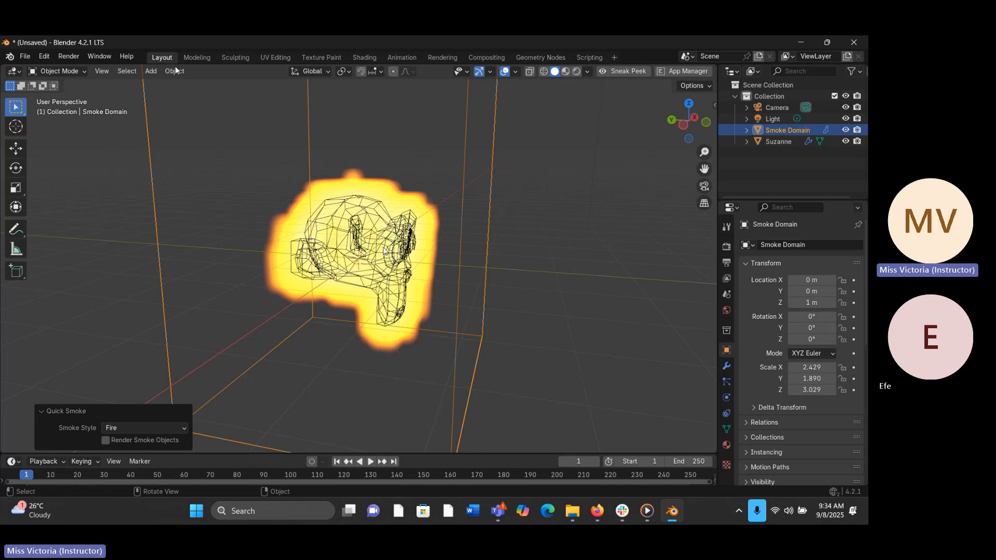
click(174, 429)
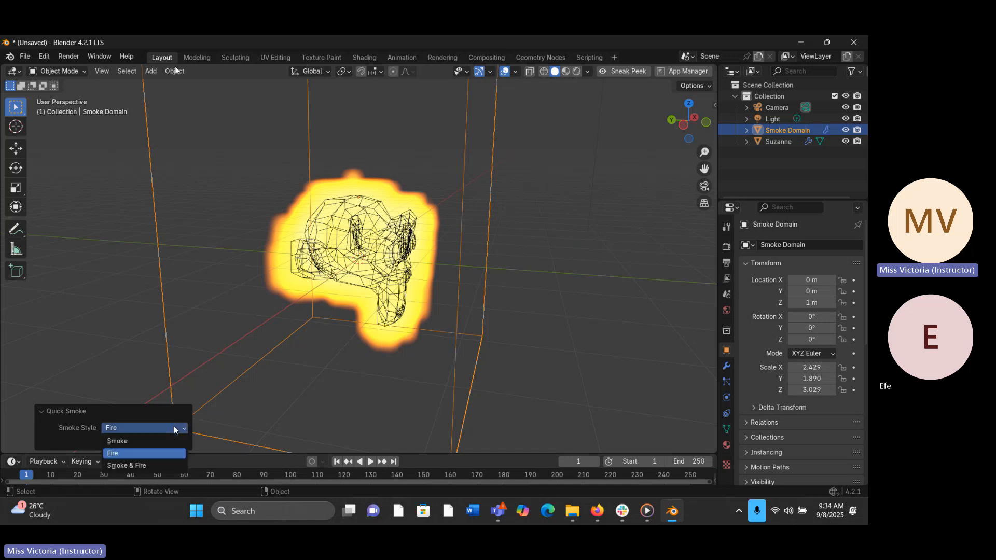
click(145, 466)
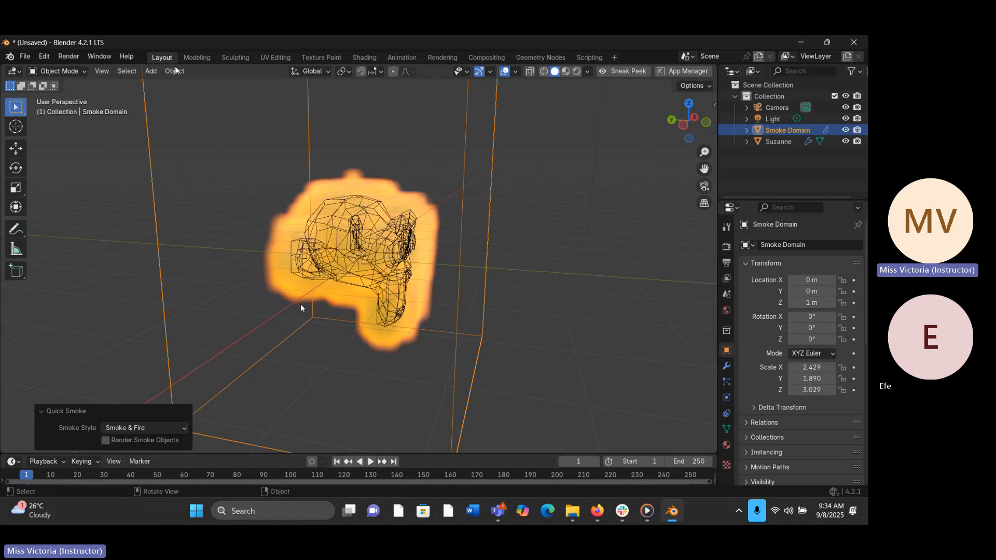
mouse_move(301, 305)
middle_down()
mouse_move(178, 289)
mouse_move(301, 293)
middle_up()
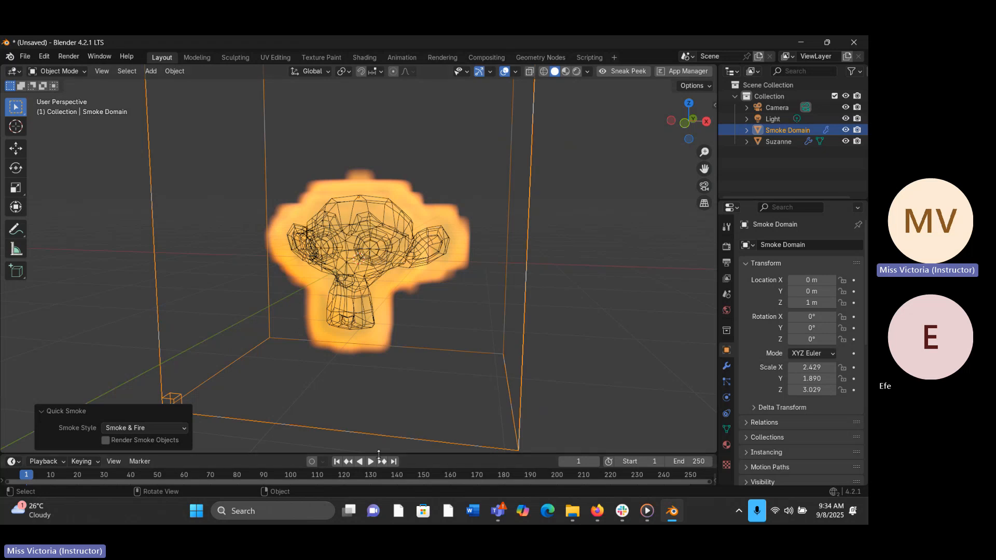
- Enlarge the timeline area upward and deselect the smoke domain
drag(379, 455, 362, 349)
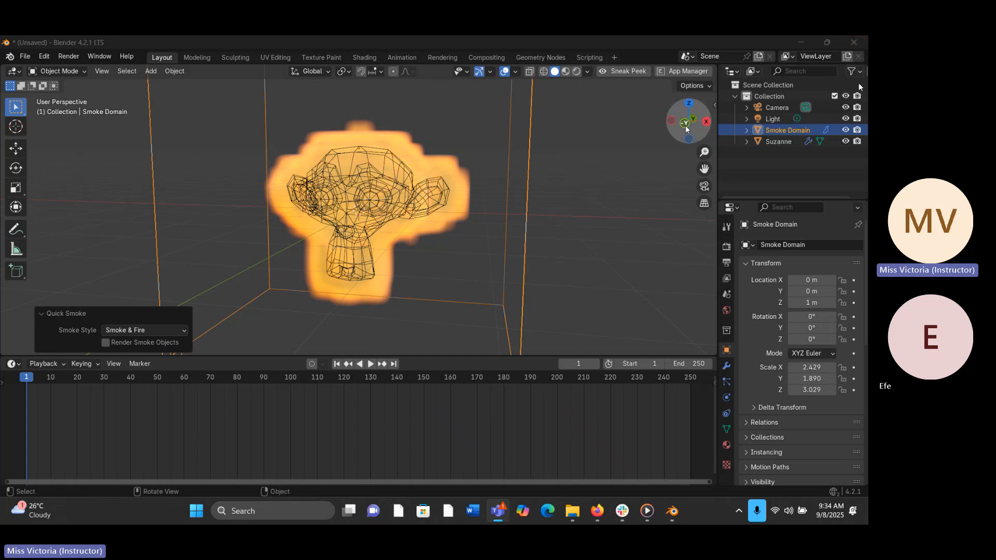
click(631, 185)
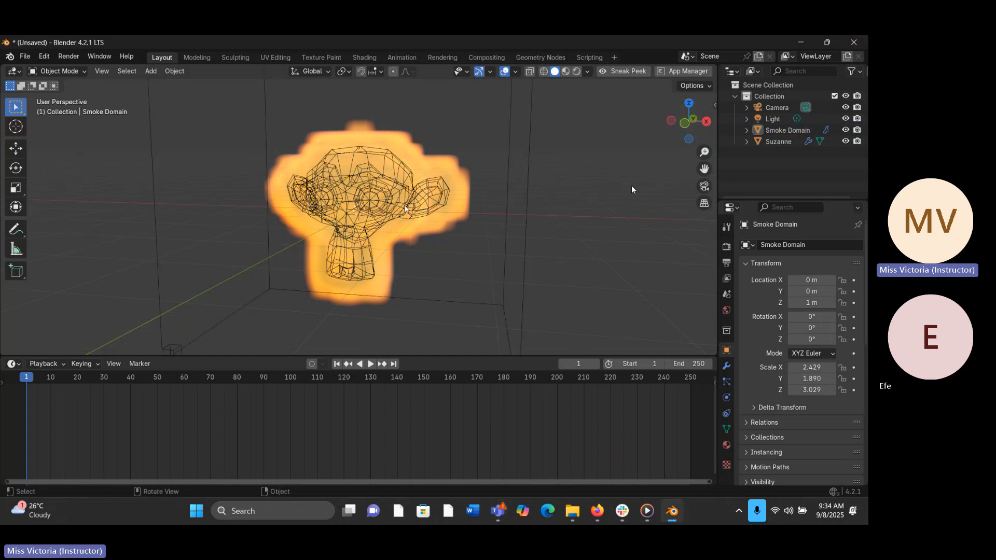
middle_drag(631, 185, 632, 189)
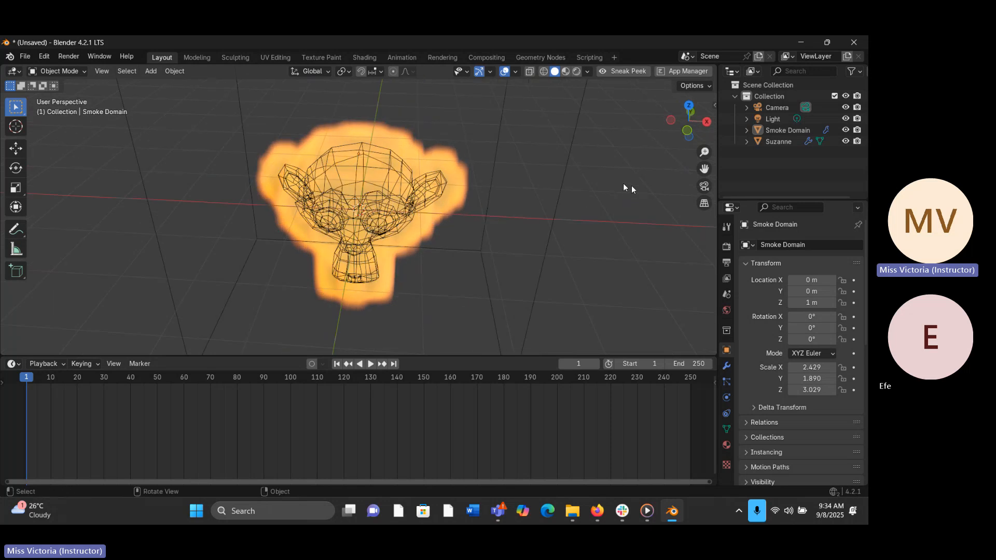
click(561, 183)
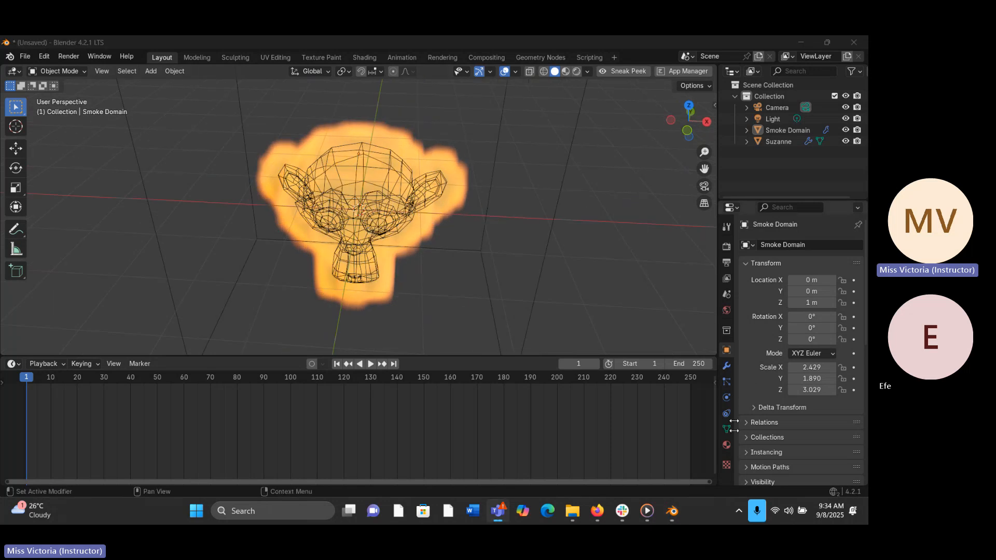
- Examine the smoke domain's material settings and the scene's render settings, including the render engine choice
click(727, 445)
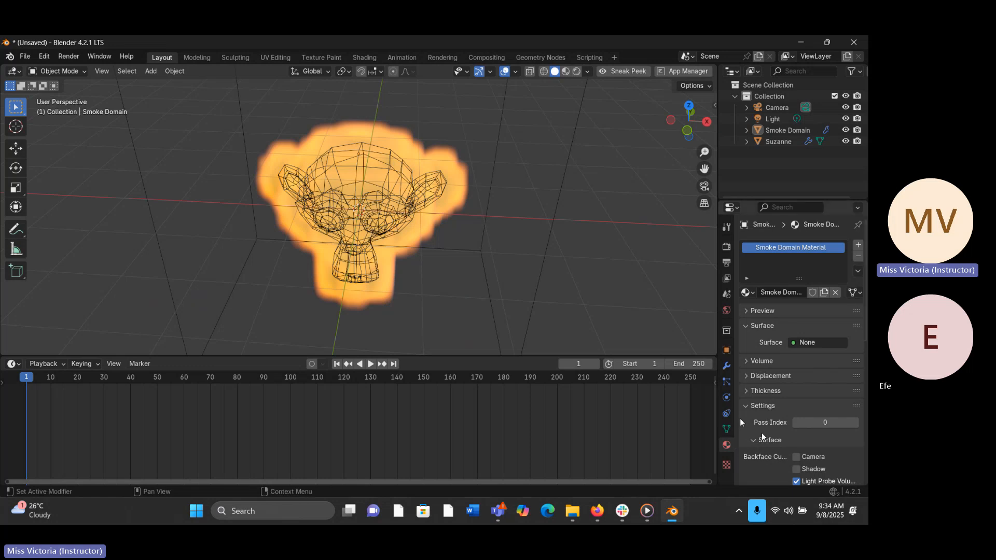
click(726, 247)
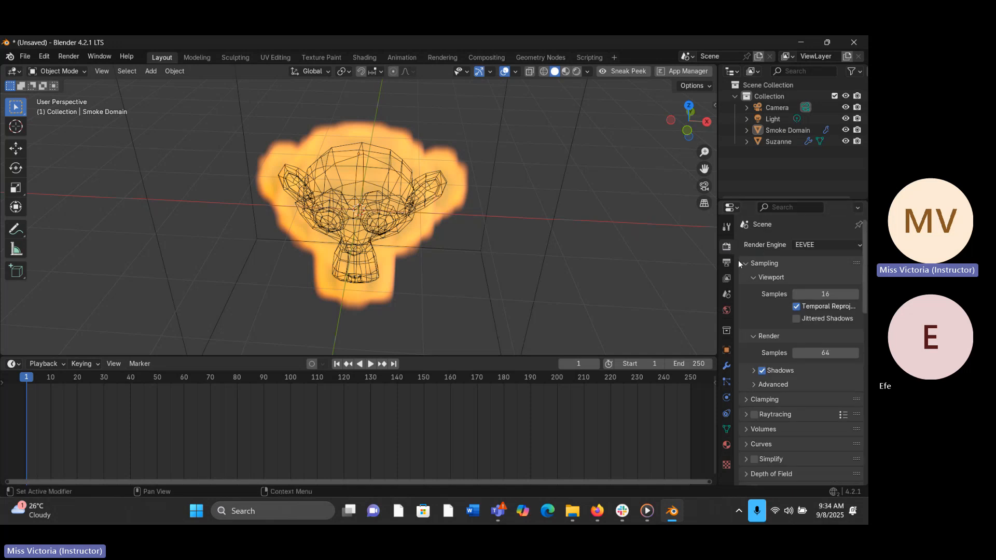
scroll(739, 260, down, 5)
scroll(739, 260, down, 10)
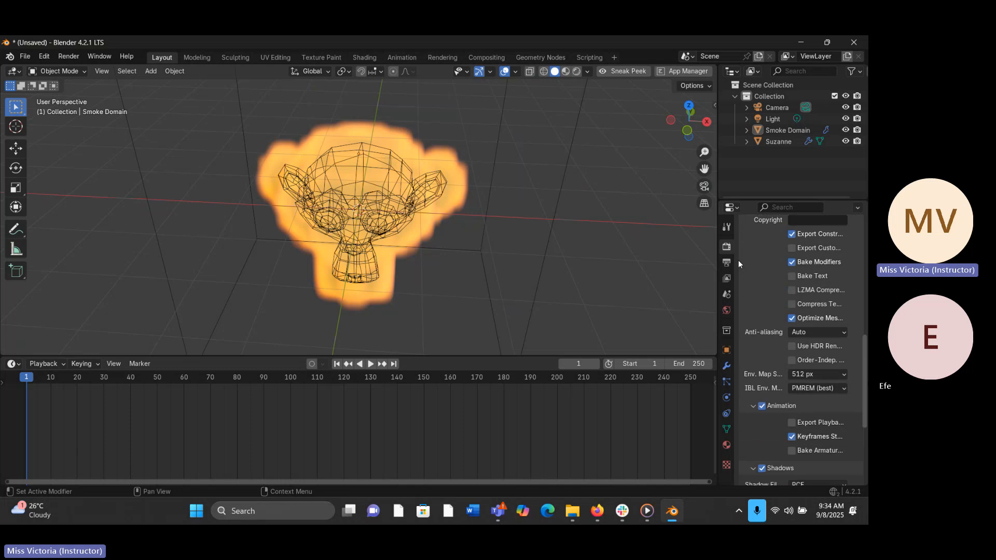
scroll(739, 260, down, 3)
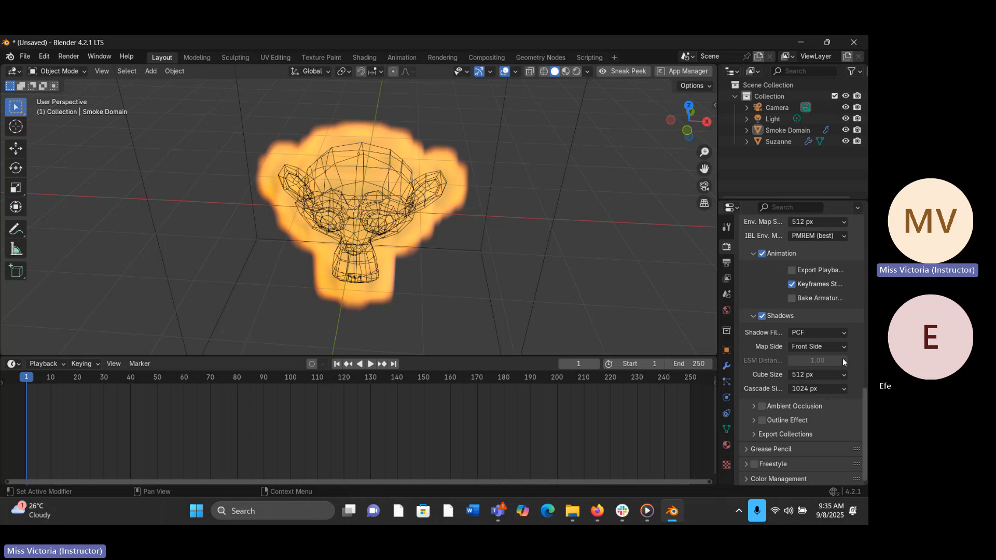
scroll(843, 359, up, 2)
scroll(843, 361, up, 2)
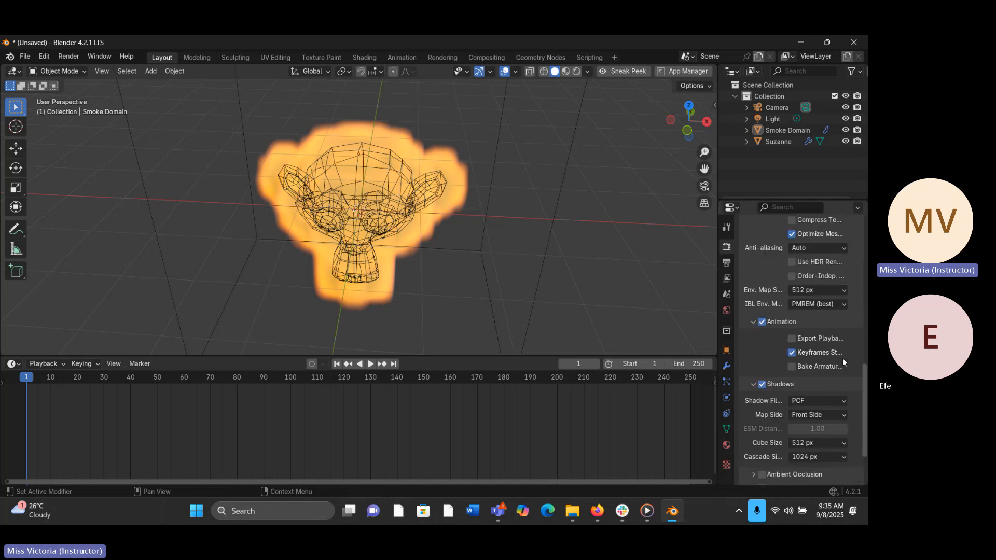
scroll(843, 361, down, 4)
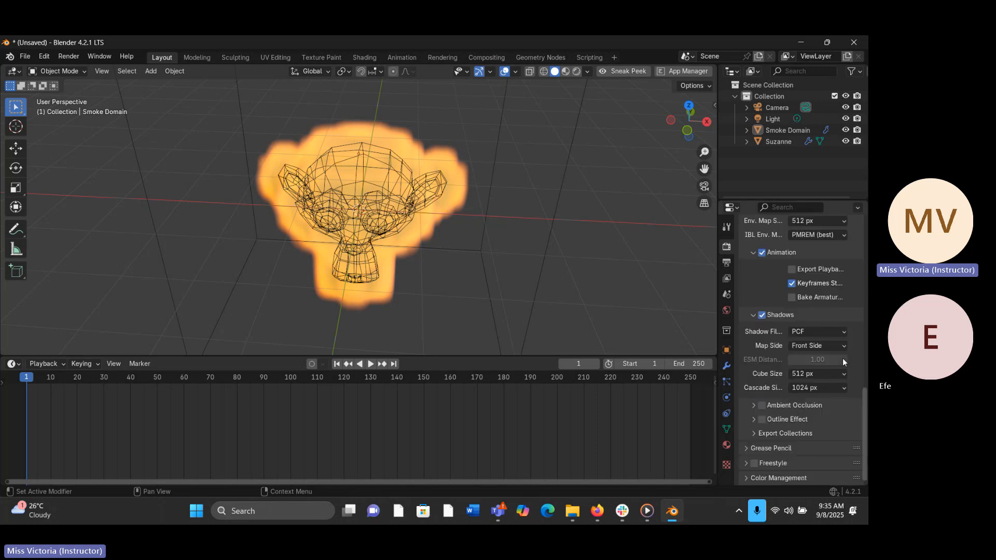
scroll(843, 361, up, 15)
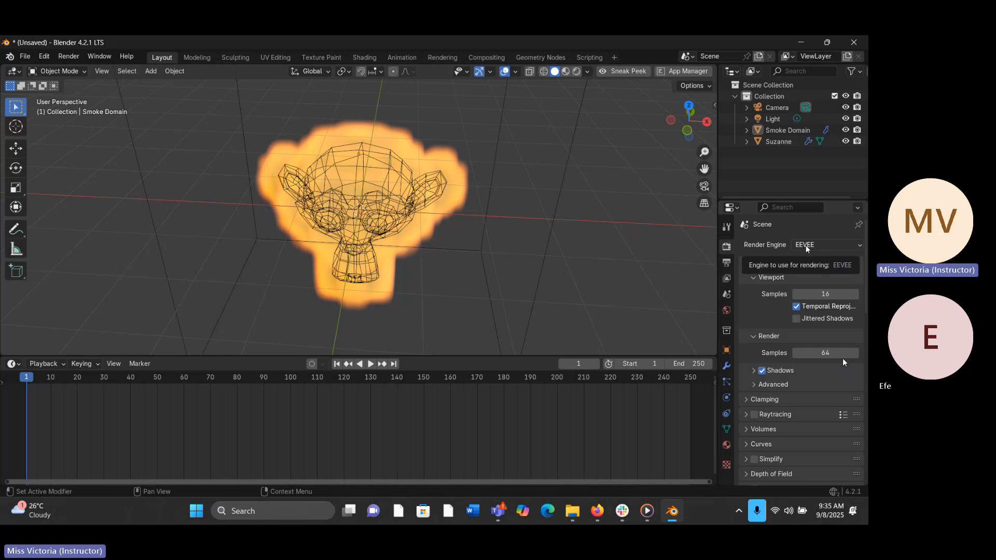
- Set the render output folder to TECHEDU on the Desktop in the scene's output settings
click(727, 262)
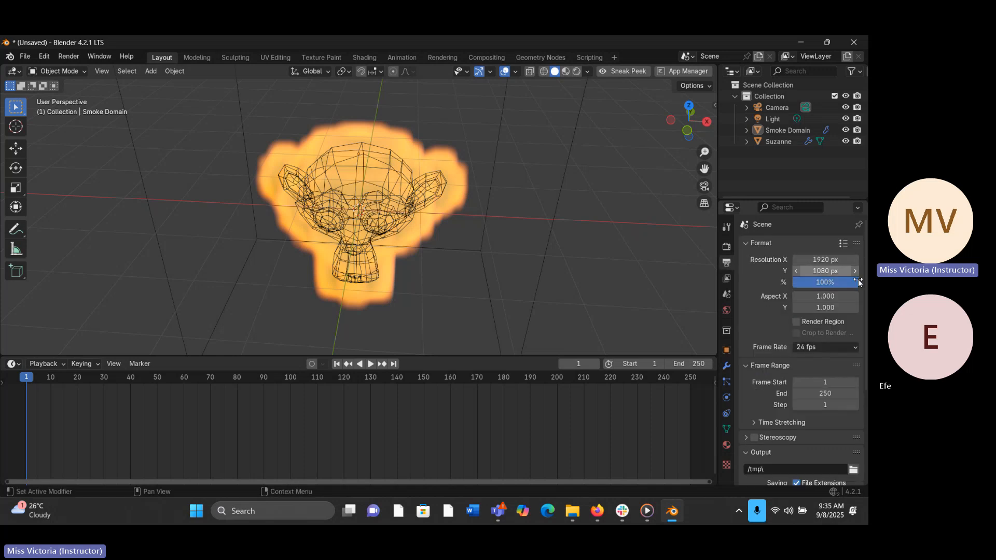
scroll(859, 282, down, 5)
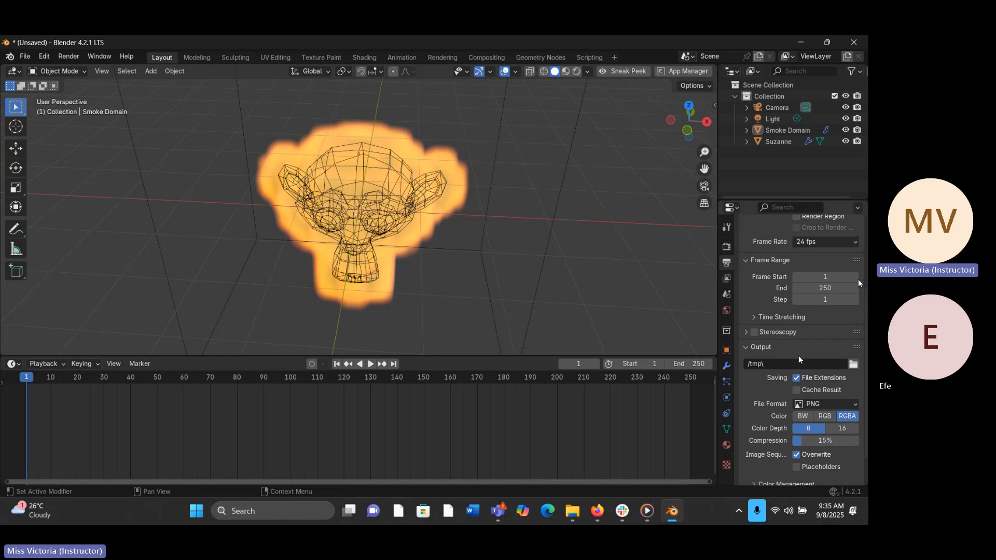
click(853, 364)
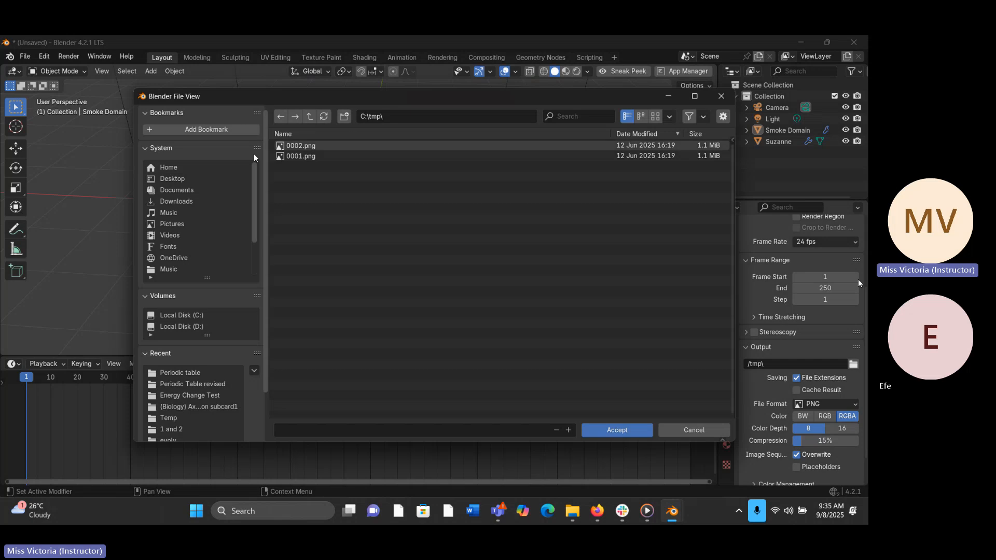
click(172, 178)
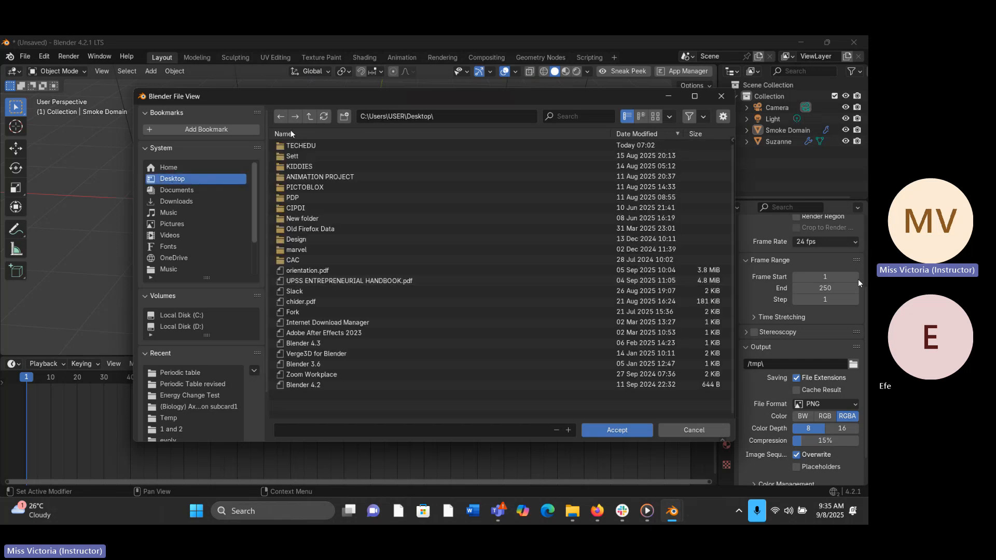
double_click(298, 146)
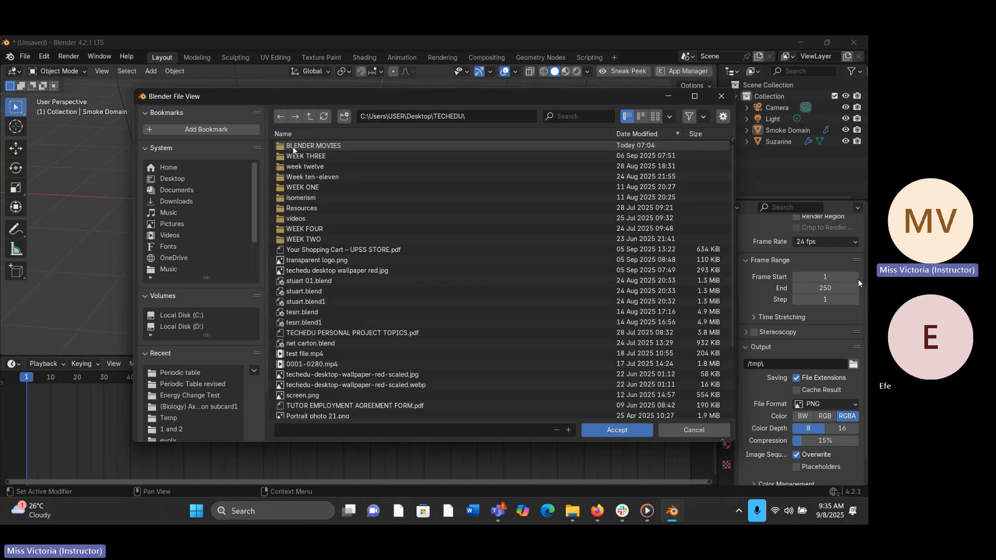
click(633, 431)
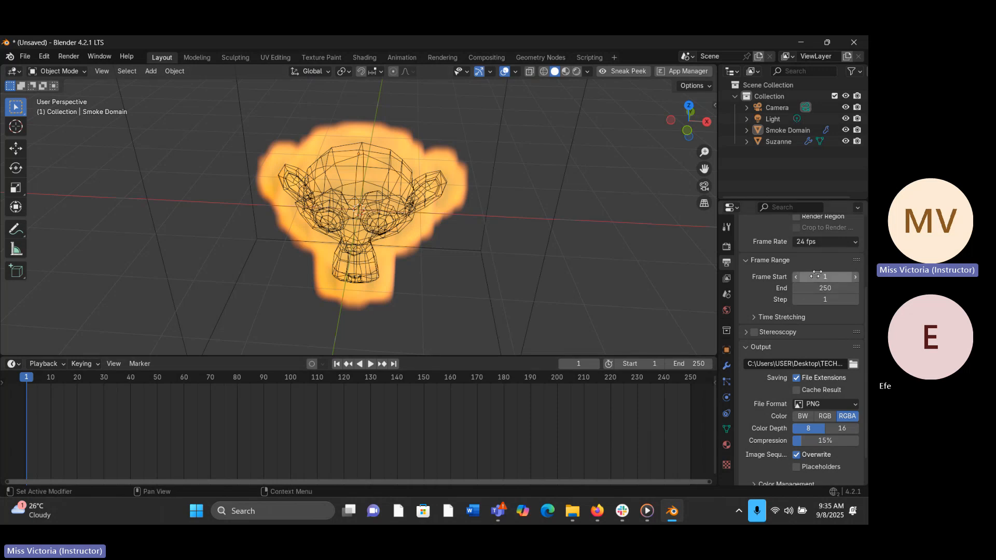
- Set the end frame of the scene's frame range to 120
click(832, 287)
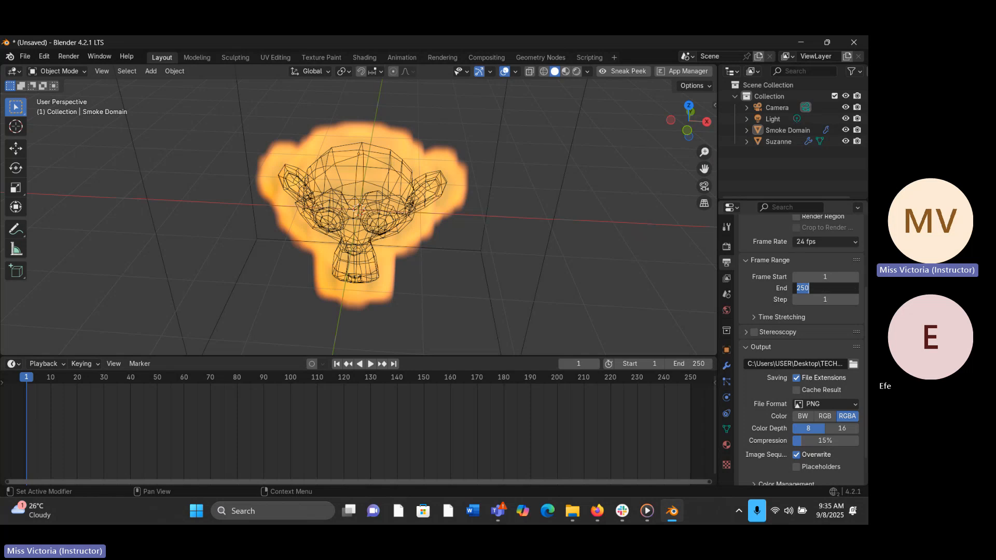
text(120)
key(Return)
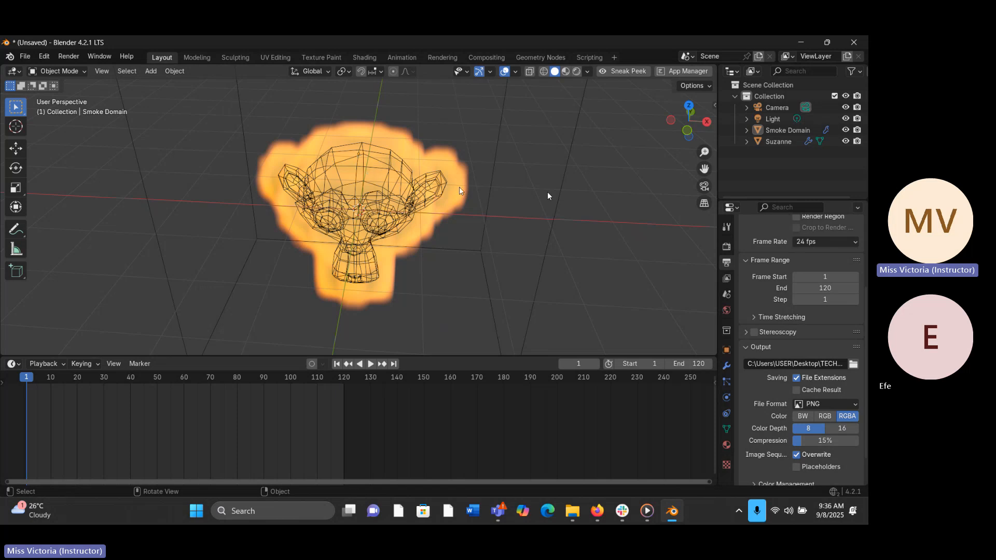
- Play the monkey's fire and smoke simulation, stop the playback and return to frame 0
key(space)
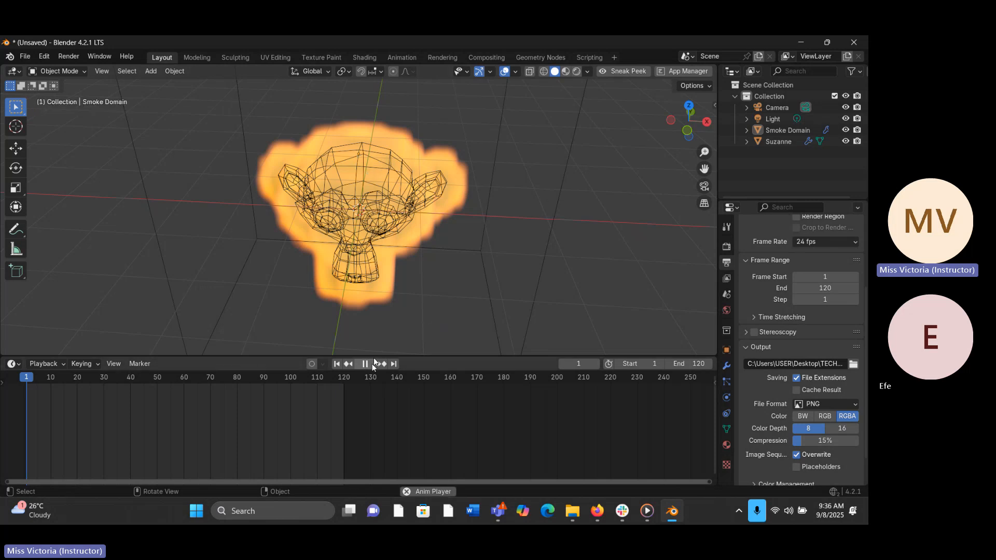
right_click(373, 272)
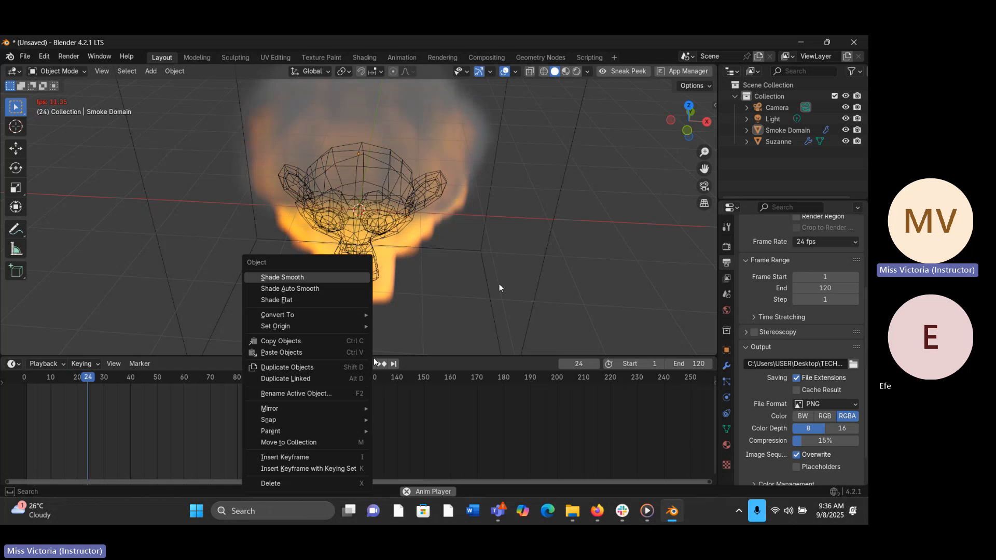
middle_drag(499, 285, 511, 258)
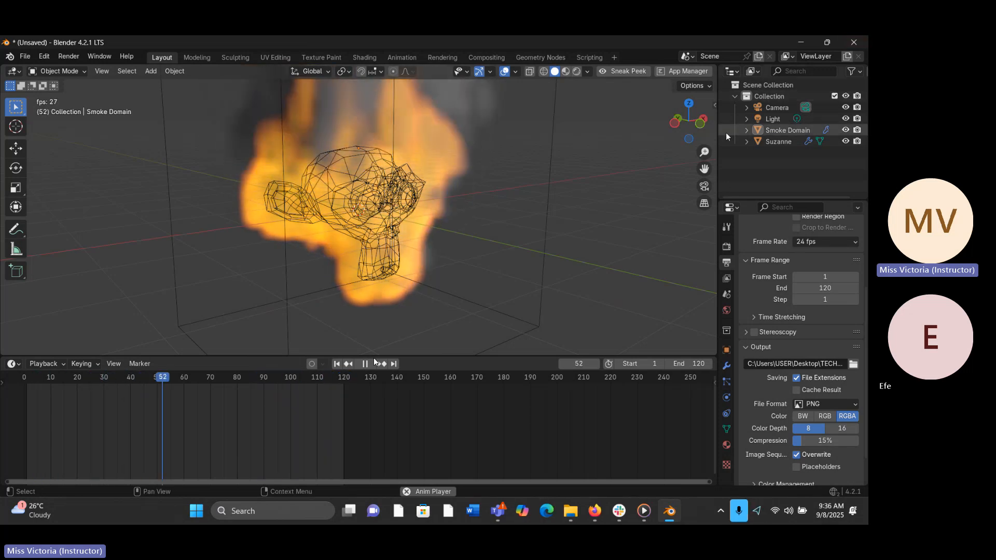
mouse_move(705, 152)
mouse_down()
mouse_move(709, 163)
mouse_move(719, 159)
mouse_up()
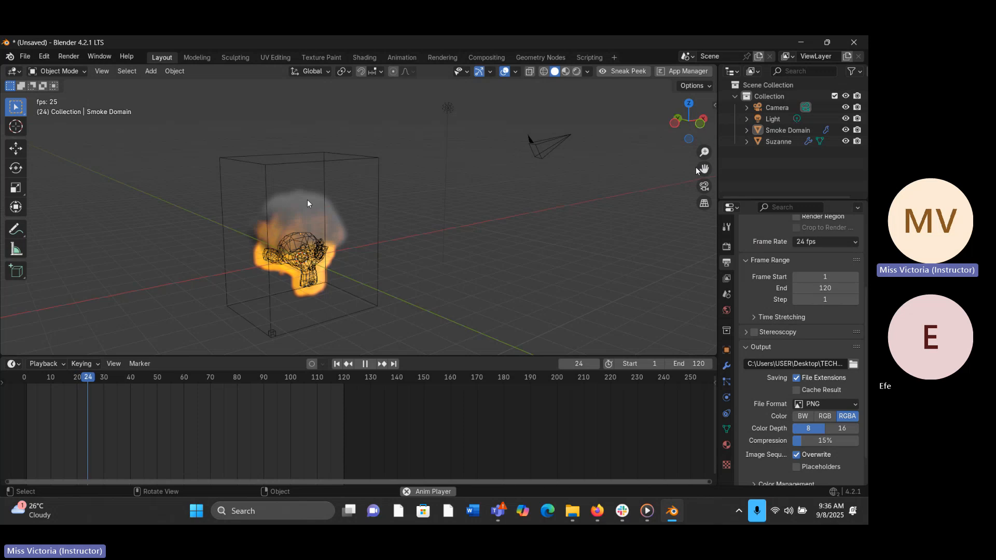
click(366, 365)
drag(240, 376, 23, 379)
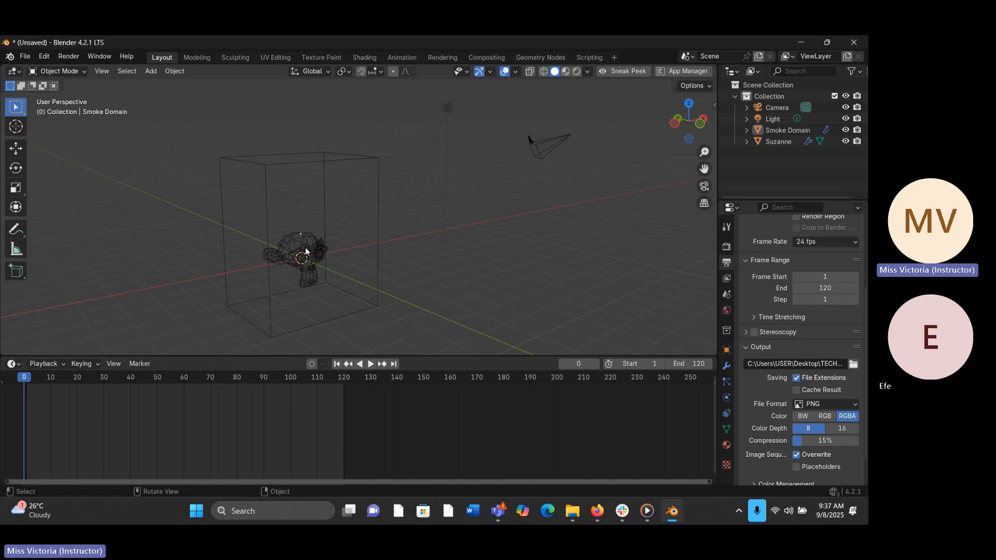
- Select the monkey together with its smoke domain and move both about -5.73 m along the X axis
mouse_move(305, 241)
middle_down()
mouse_move(232, 252)
mouse_move(239, 239)
mouse_move(290, 239)
middle_up()
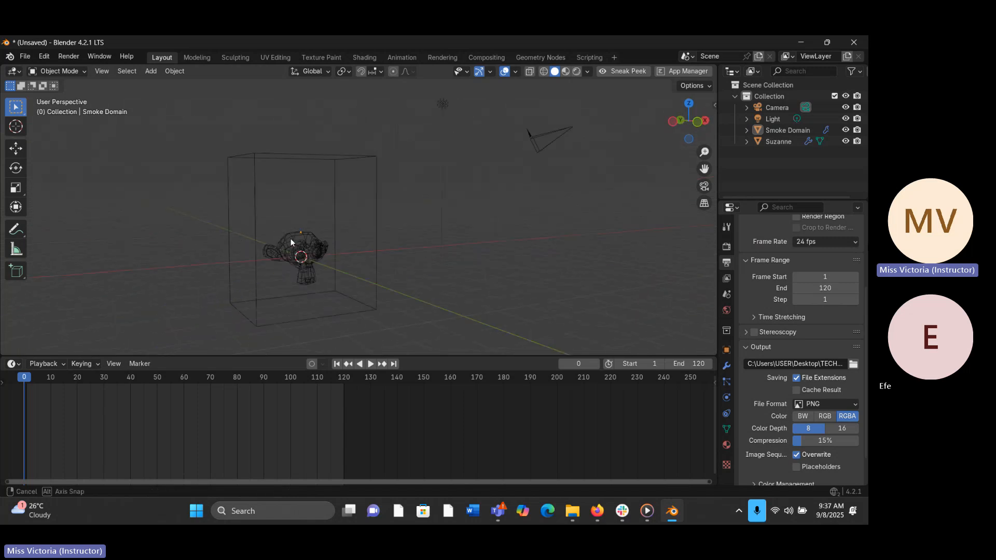
click(299, 246)
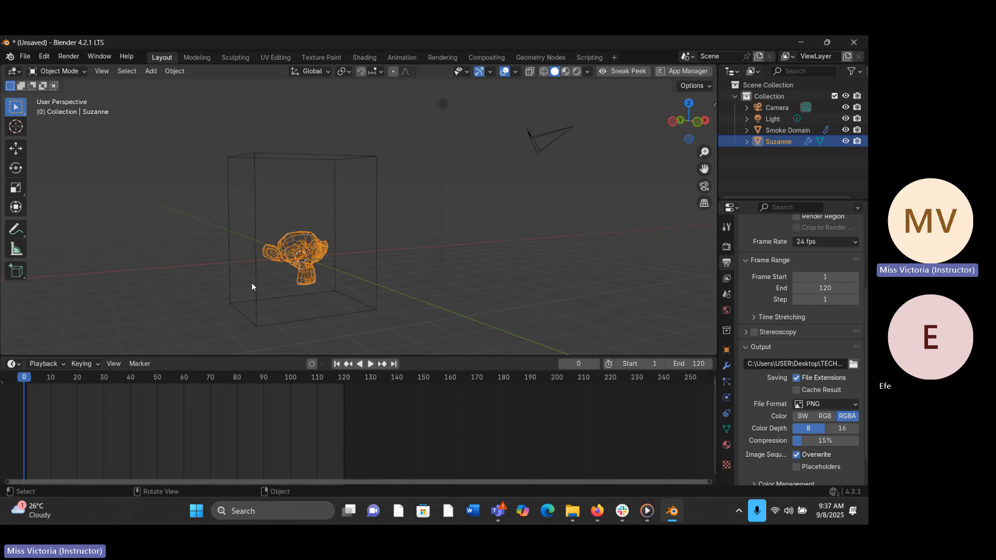
click(154, 297)
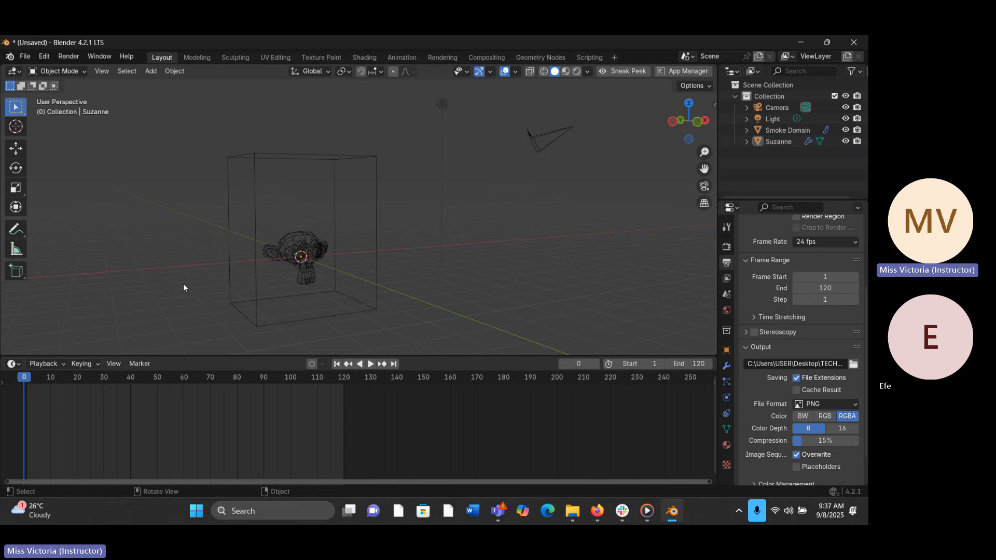
drag(238, 145, 327, 265)
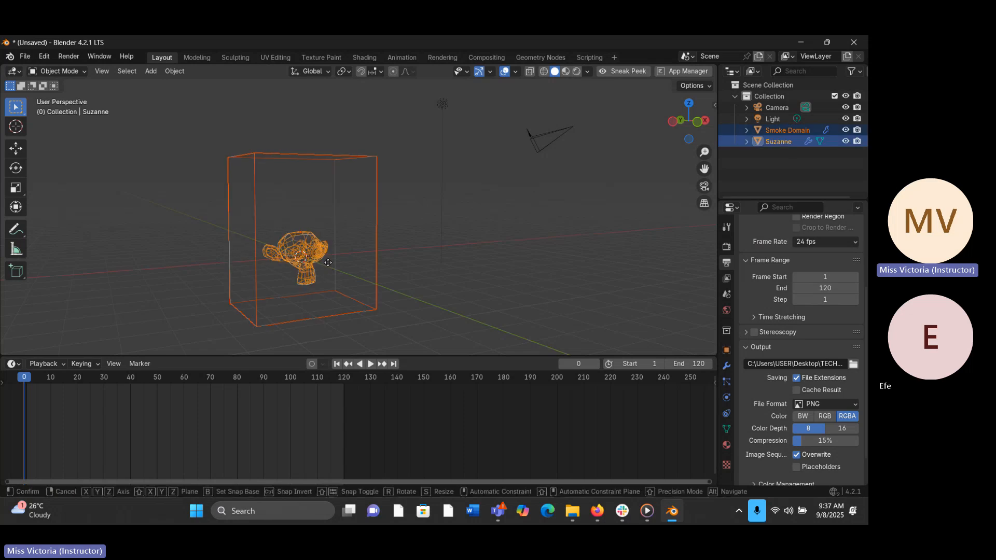
key(g)
key(x)
click(174, 266)
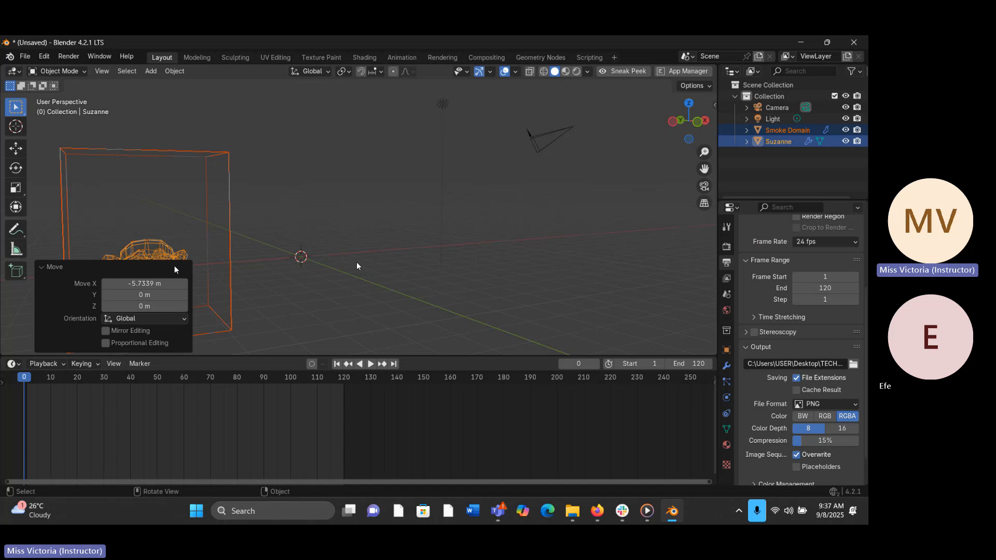
- Add a second monkey mesh at the world origin with the smoke domain and first monkey deselected
click(328, 275)
key(shift+a)
mouse_move(317, 257)
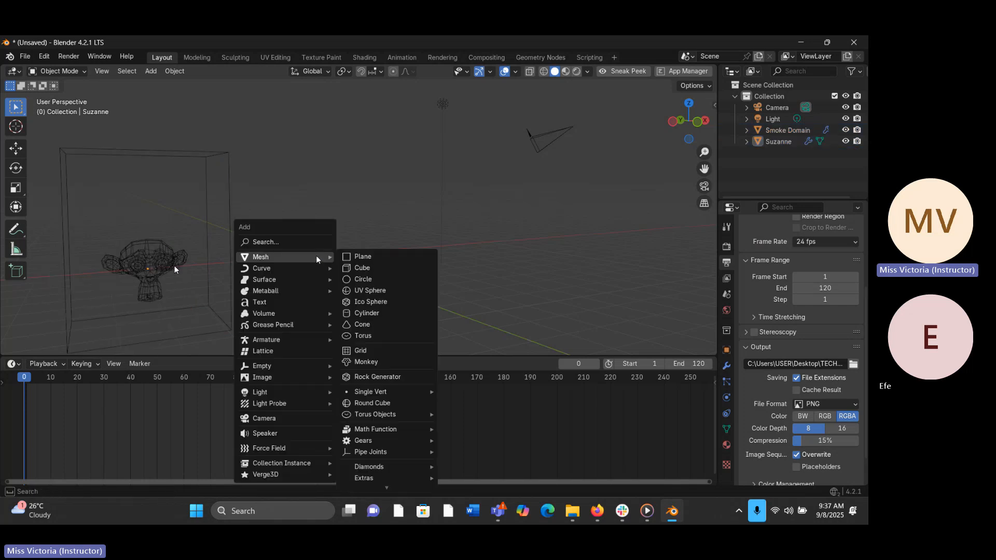
click(368, 361)
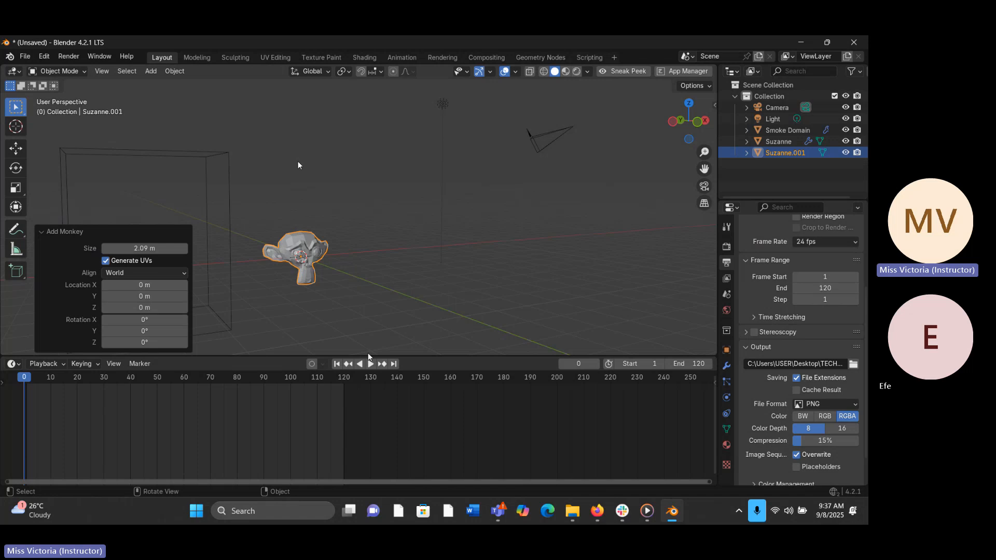
- Try to apply the Quick Smoke effect with no object selected
click(172, 72)
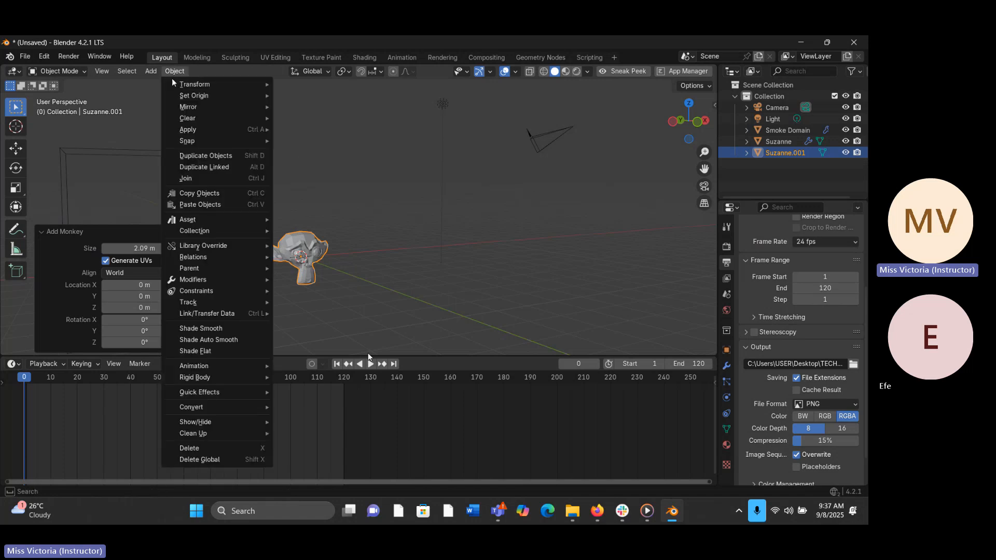
mouse_move(200, 394)
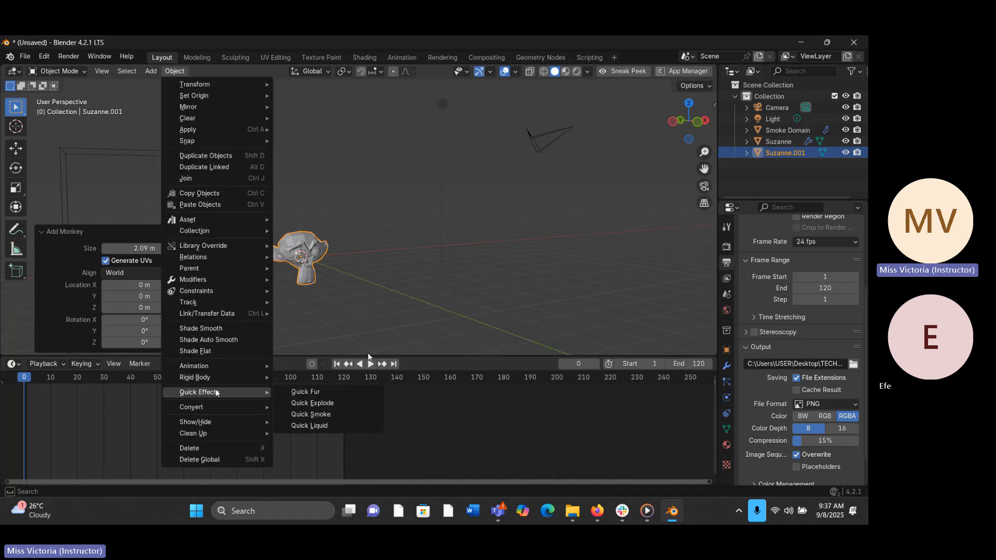
click(407, 264)
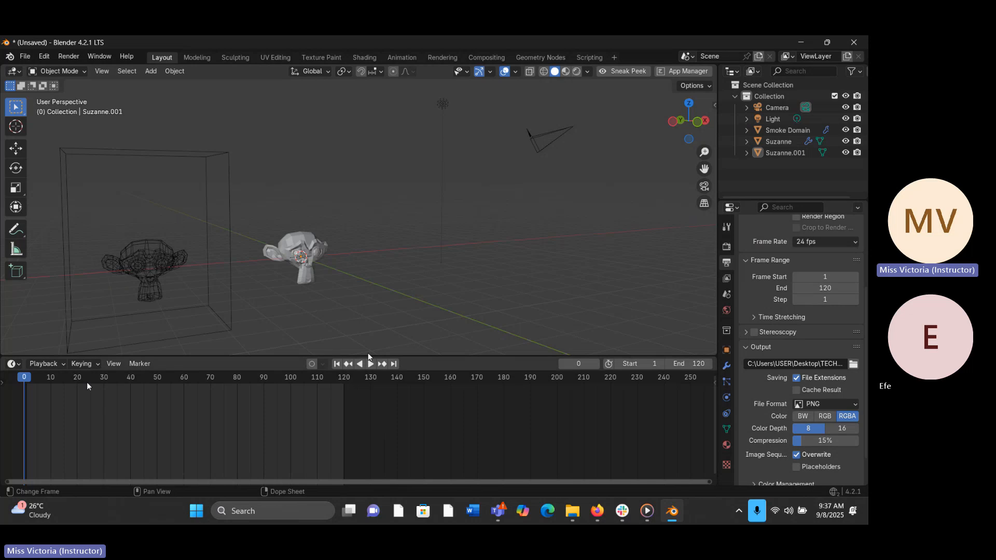
click(174, 71)
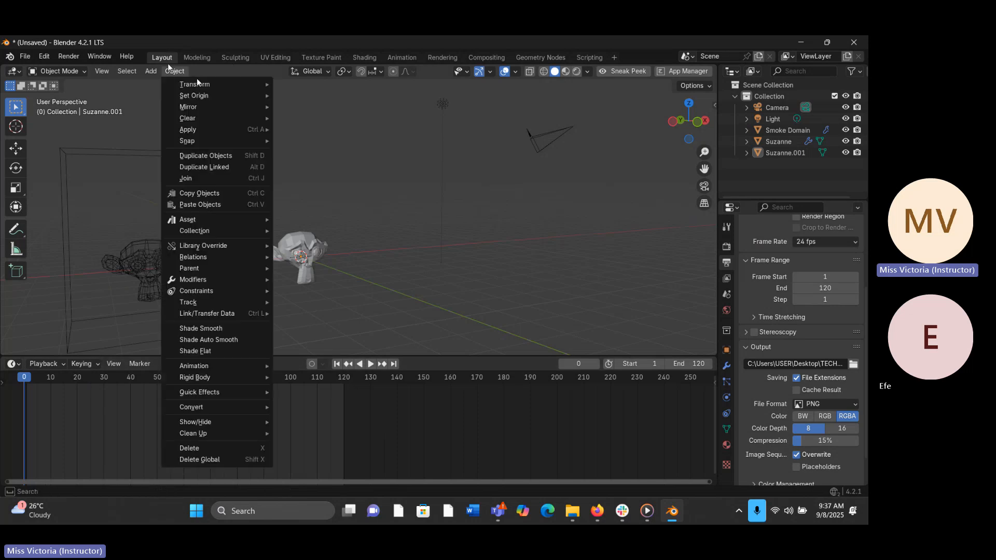
mouse_move(228, 396)
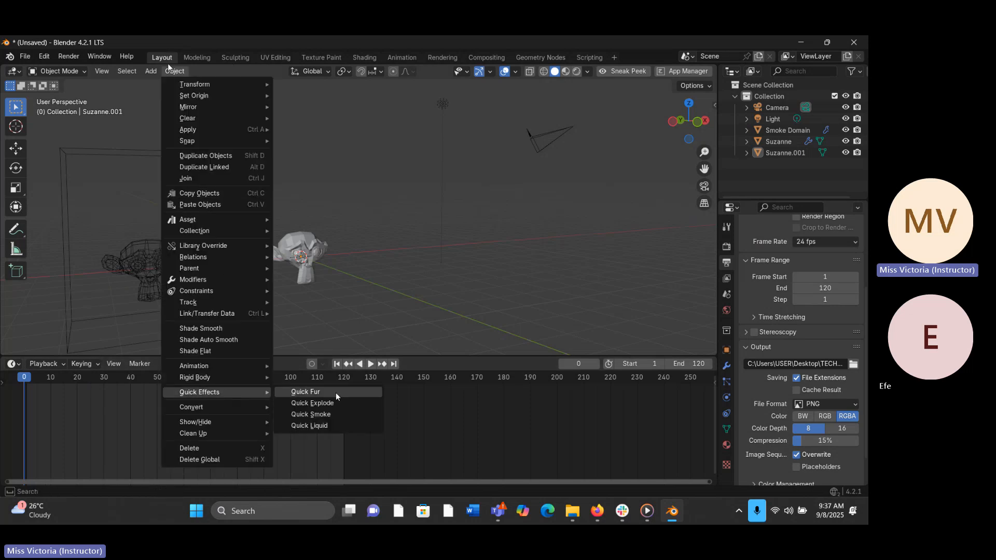
click(326, 415)
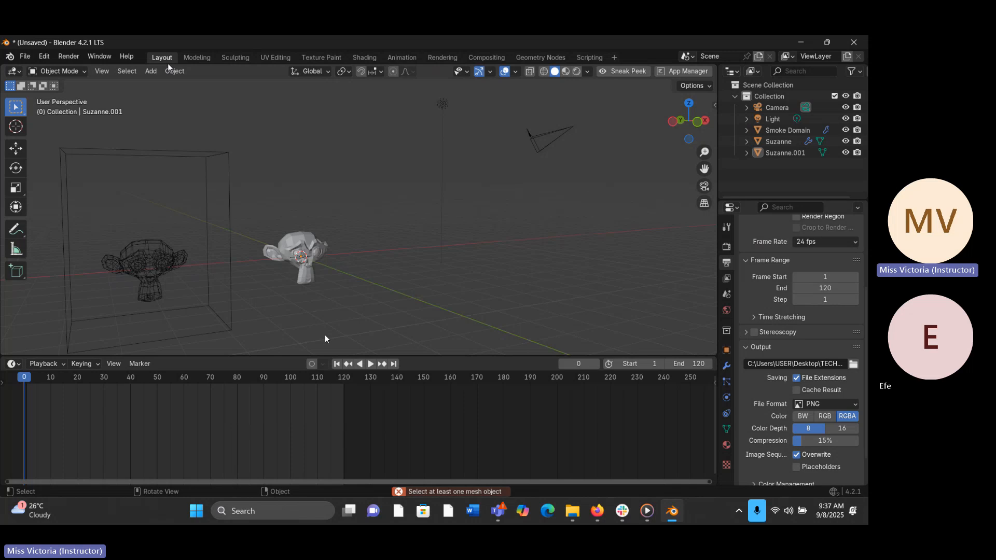
- Apply the Quick Smoke effect to the second monkey in the Smoke & Fire style with Render Smoke Objects enabled
click(300, 262)
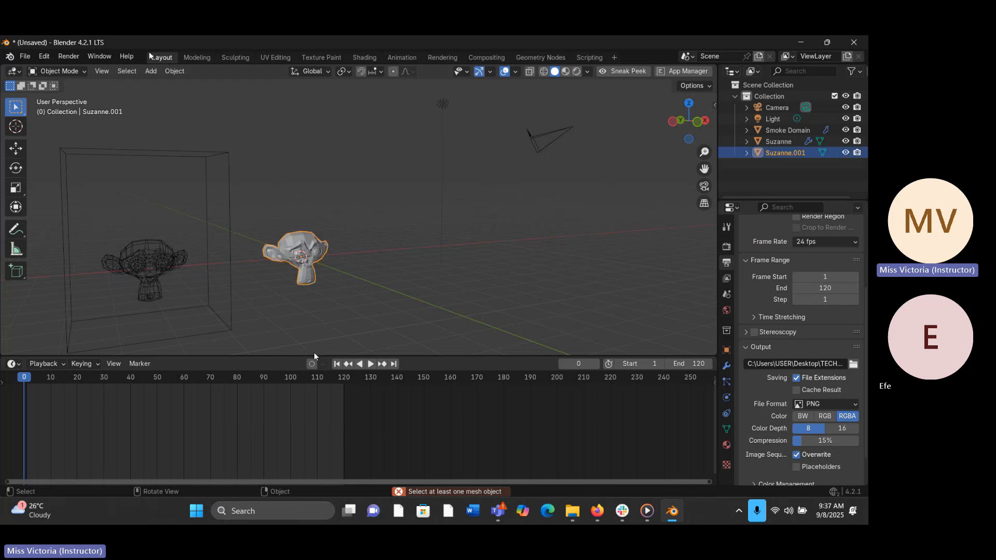
click(175, 72)
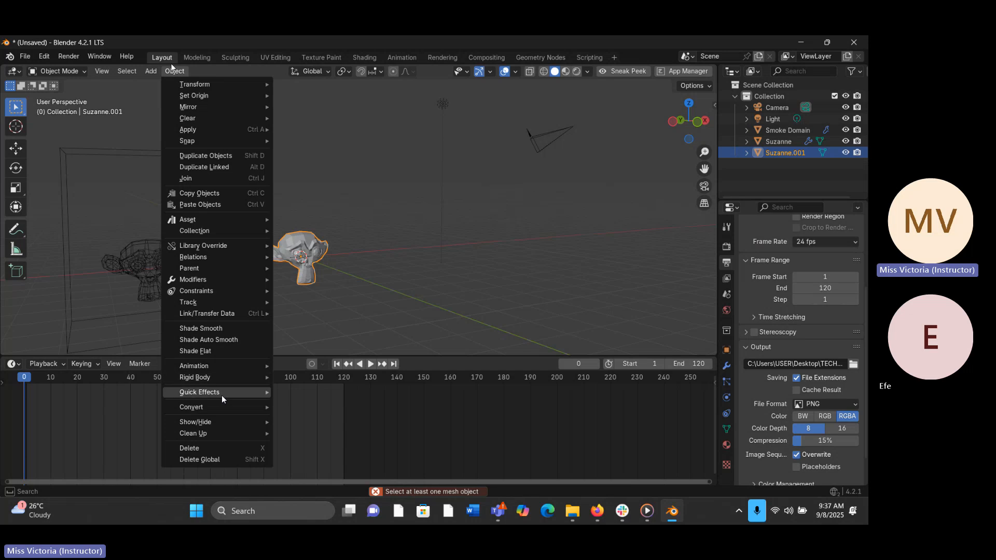
mouse_move(222, 395)
click(319, 414)
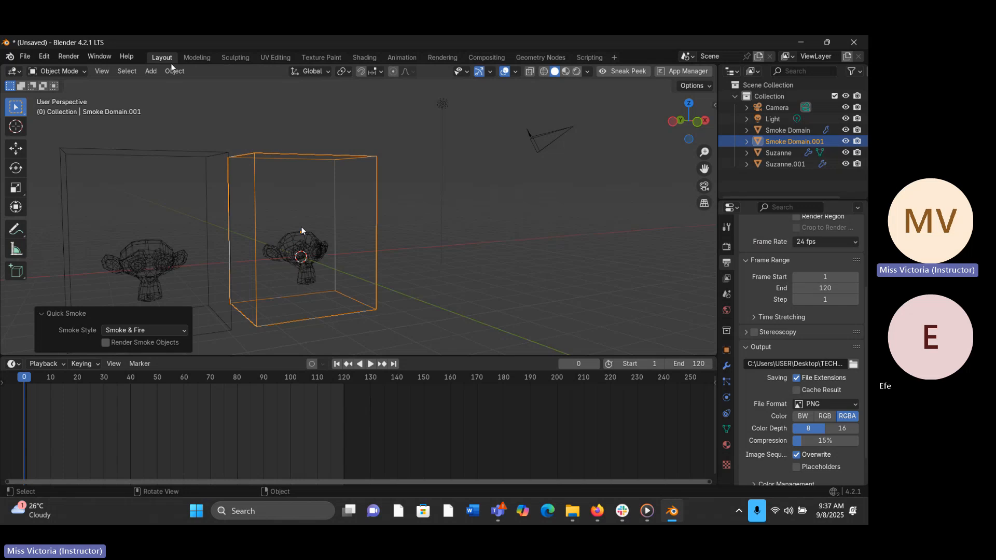
click(105, 342)
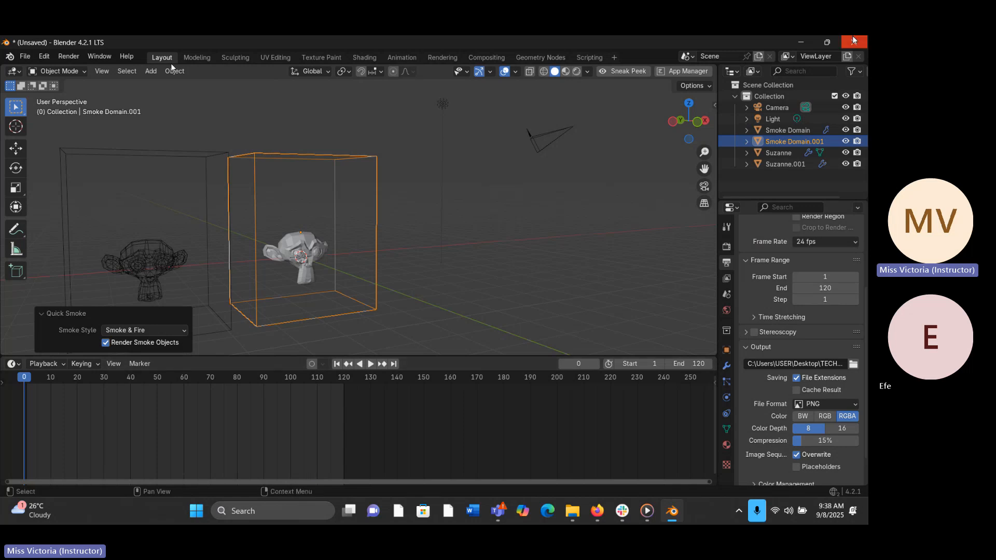
- Play and compare the fire simulations on both monkeys, scrub to frame 115 and return to frame 0
click(370, 364)
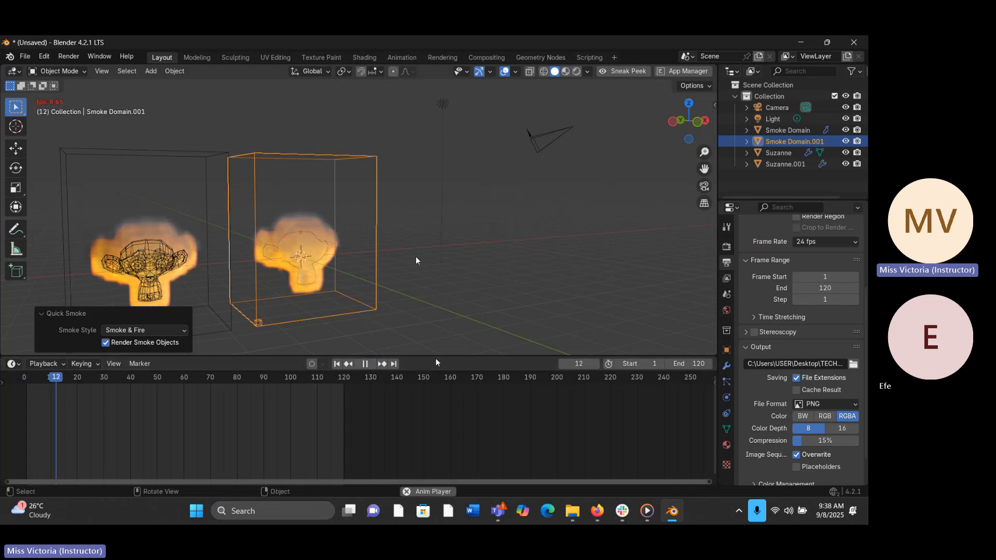
right_click(394, 281)
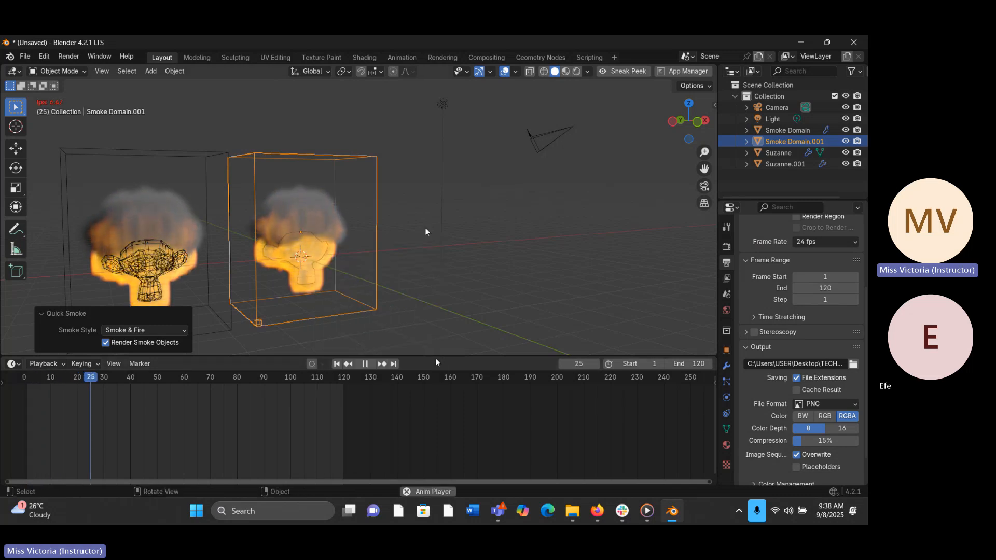
middle_drag(443, 300, 389, 304)
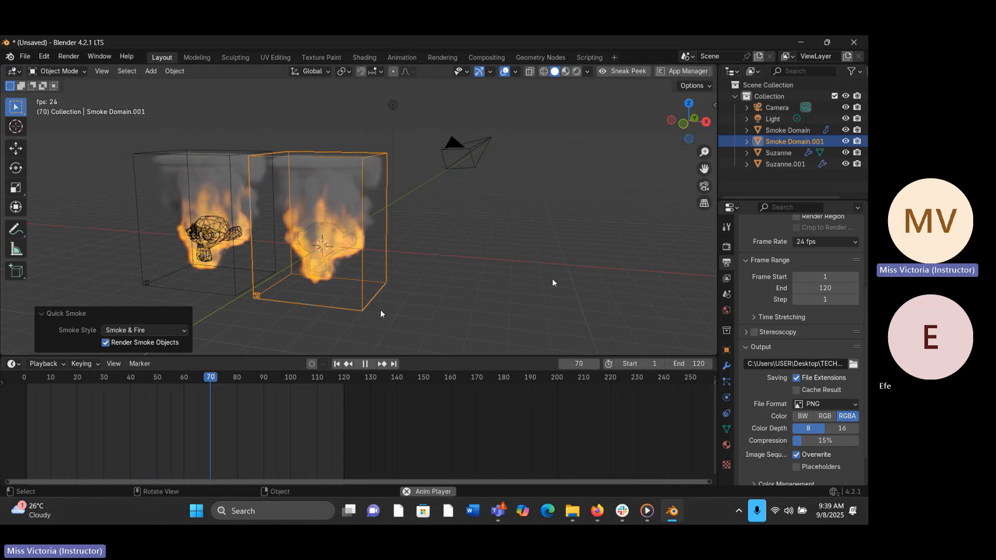
click(365, 364)
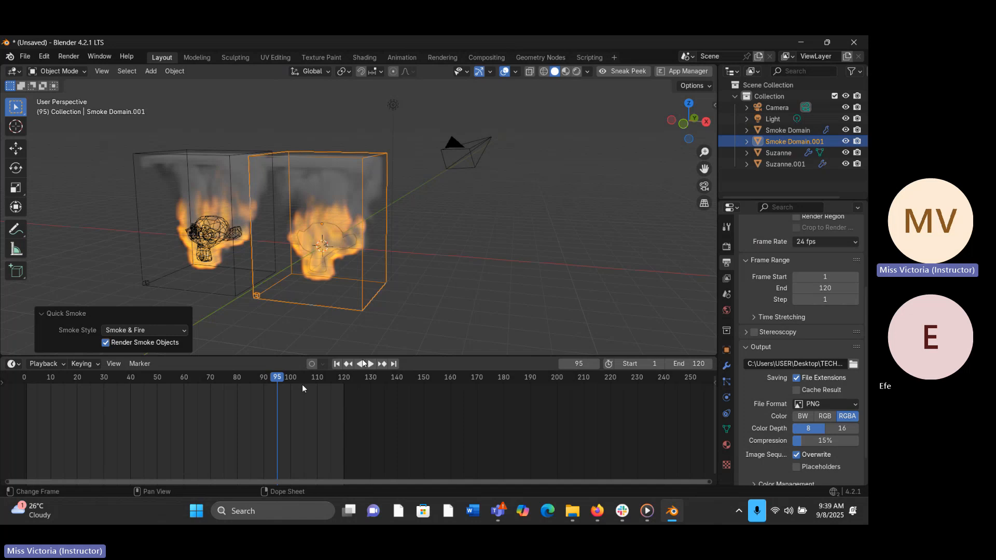
drag(280, 381, 330, 399)
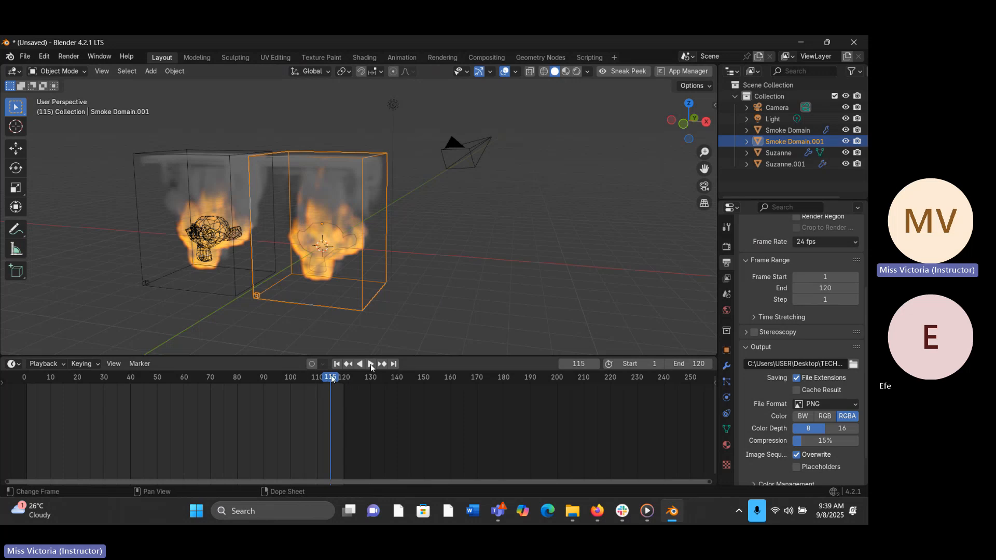
drag(331, 378, 24, 379)
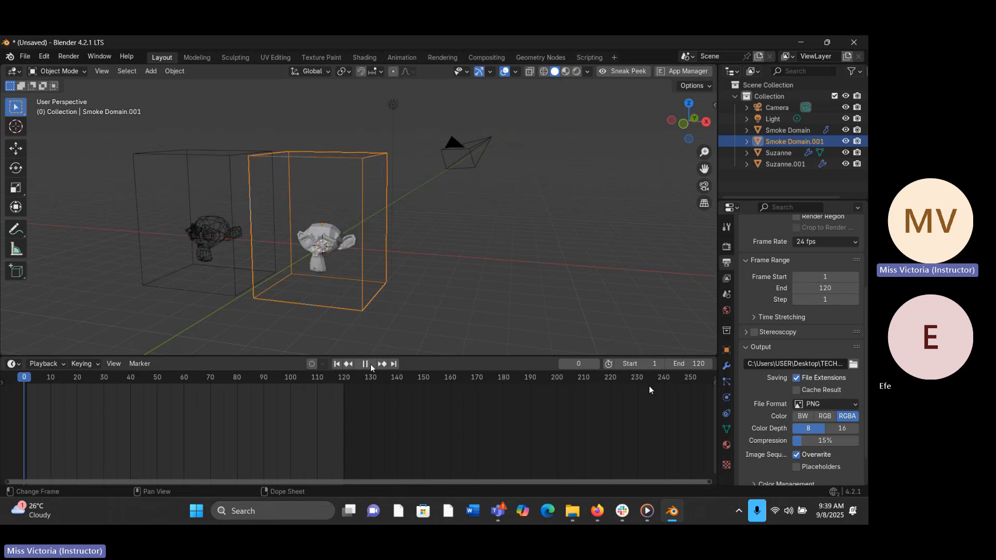